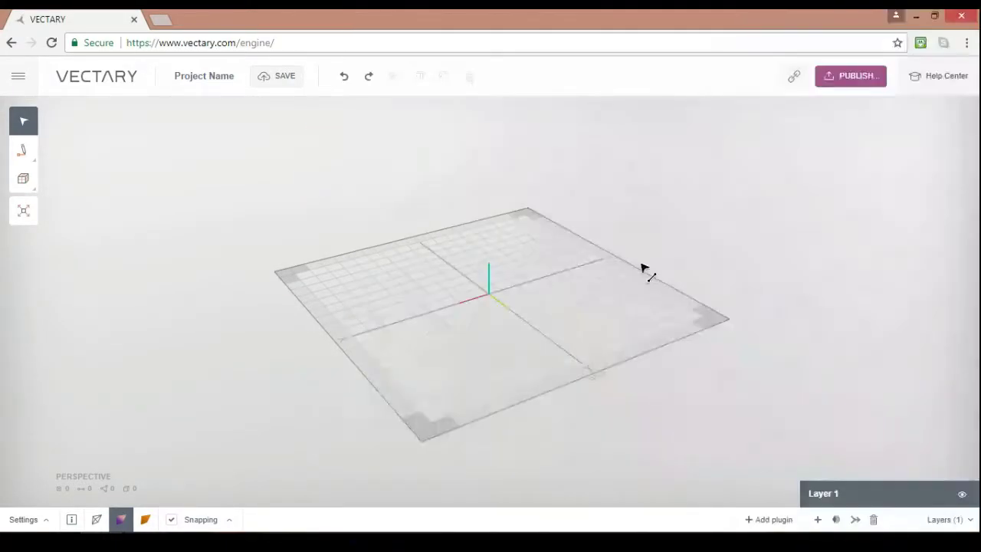
{"action": "middle_click_drag", "start_coordinate": [634, 274], "coordinate": [593, 322]}
{"action": "left_click_drag", "start_coordinate": [548, 291], "coordinate": [398, 514]}
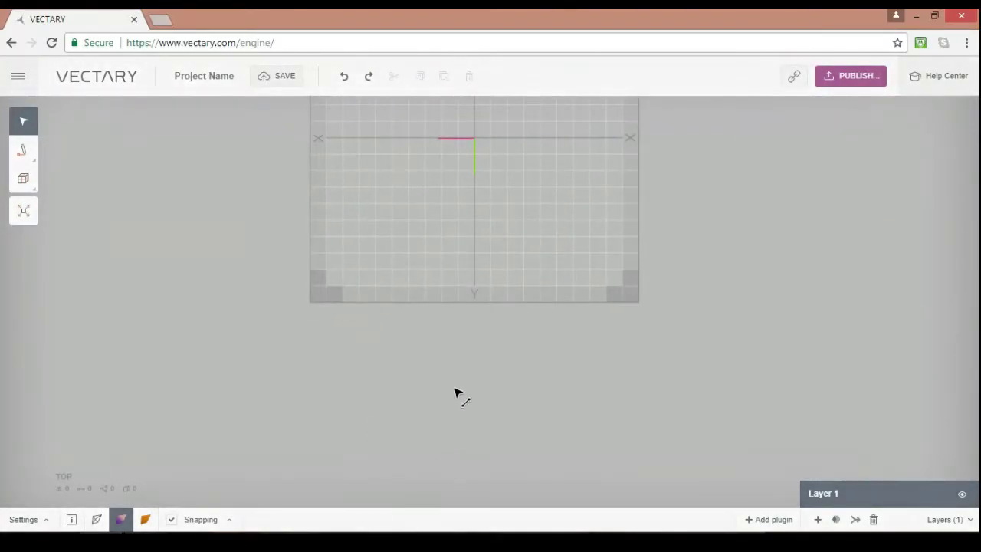
{"action": "right_click_drag", "start_coordinate": [484, 268], "coordinate": [494, 232]}
{"action": "left_click_drag", "start_coordinate": [497, 200], "coordinate": [511, 329]}
{"action": "scroll", "coordinate": [512, 332], "scroll_direction": "up", "scroll_amount": 6}
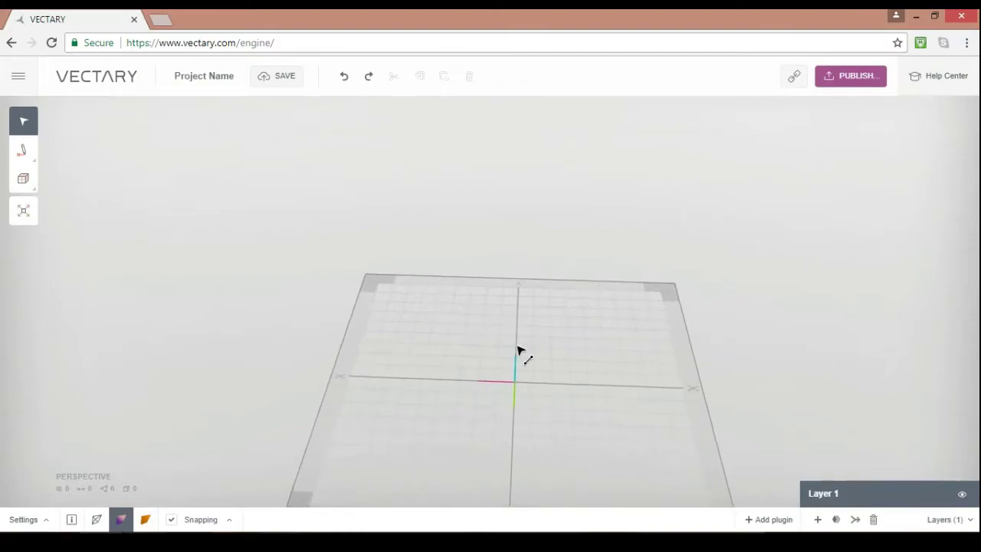
{"action": "left_click_drag", "start_coordinate": [516, 365], "coordinate": [736, 345]}
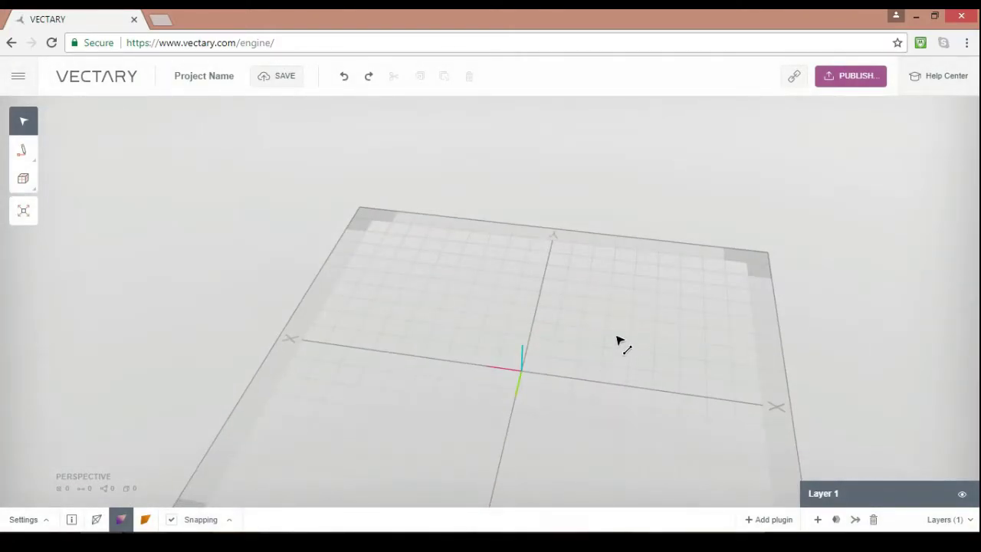
{"action": "left_click_drag", "start_coordinate": [619, 341], "coordinate": [498, 337]}
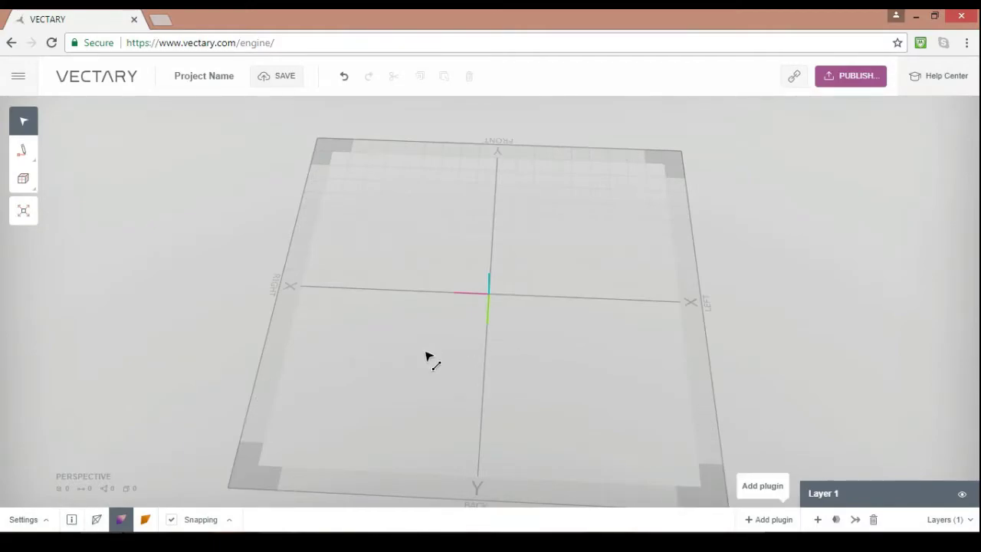
Add the Mirroring plugin to the empty scene and assign Layer 1 as its mirrored layer.
{"action": "left_click", "coordinate": [768, 519]}
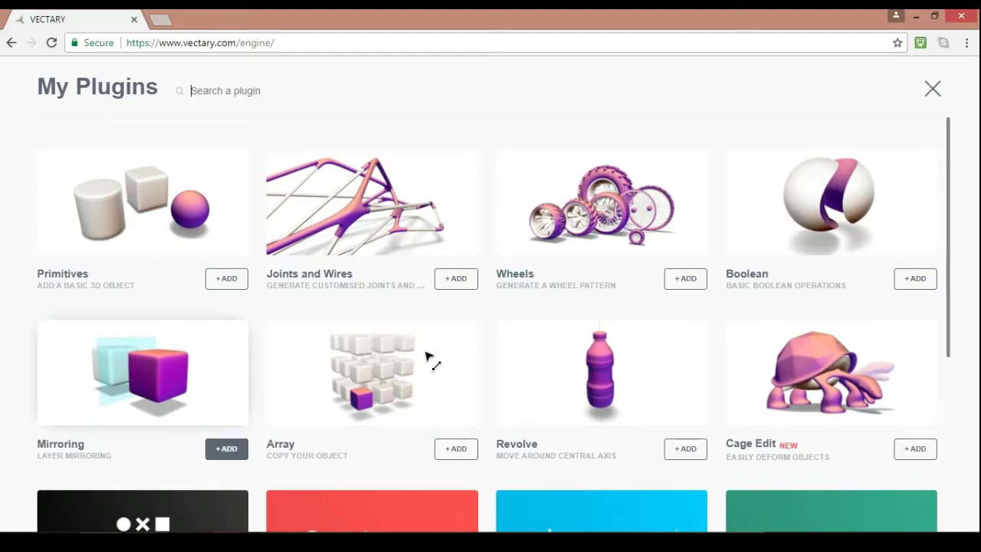
{"action": "left_click", "coordinate": [226, 449]}
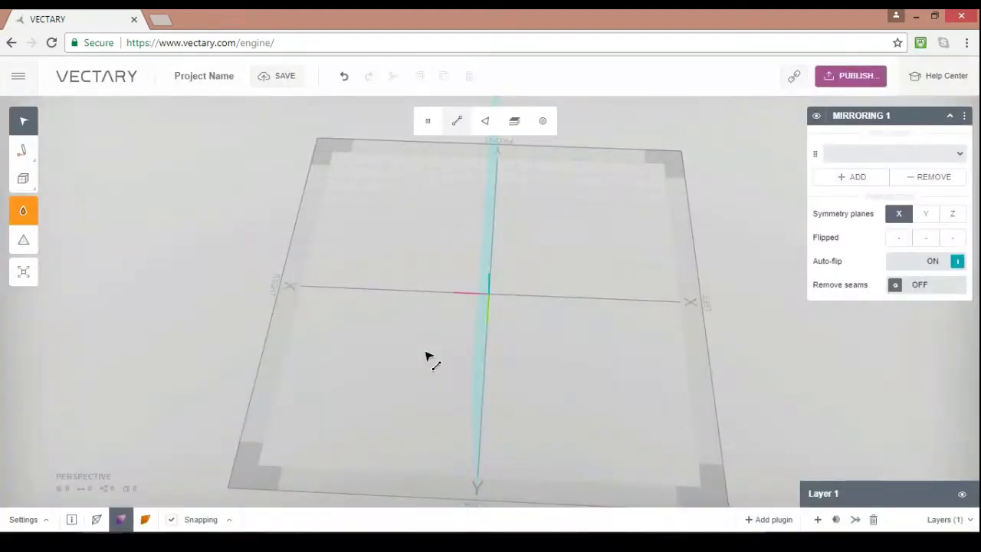
{"action": "mouse_move", "coordinate": [427, 357]}
{"action": "right_mouse_down"}
{"action": "mouse_move", "coordinate": [452, 346]}
{"action": "mouse_move", "coordinate": [498, 283]}
{"action": "mouse_move", "coordinate": [482, 222]}
{"action": "mouse_move", "coordinate": [368, 307]}
{"action": "right_mouse_up"}
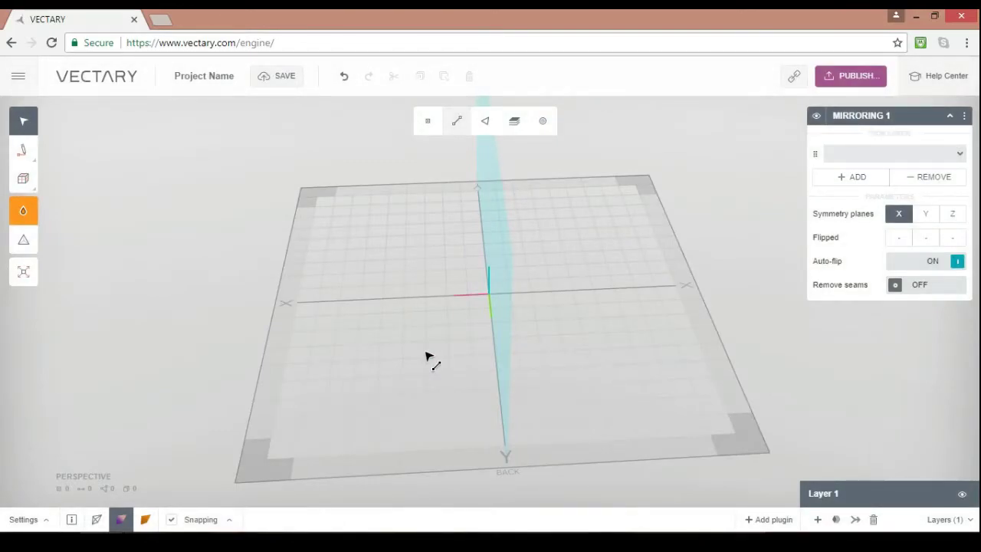
{"action": "key", "text": "7"}
{"action": "right_click_drag", "start_coordinate": [426, 353], "coordinate": [426, 352]}
{"action": "key", "text": "7"}
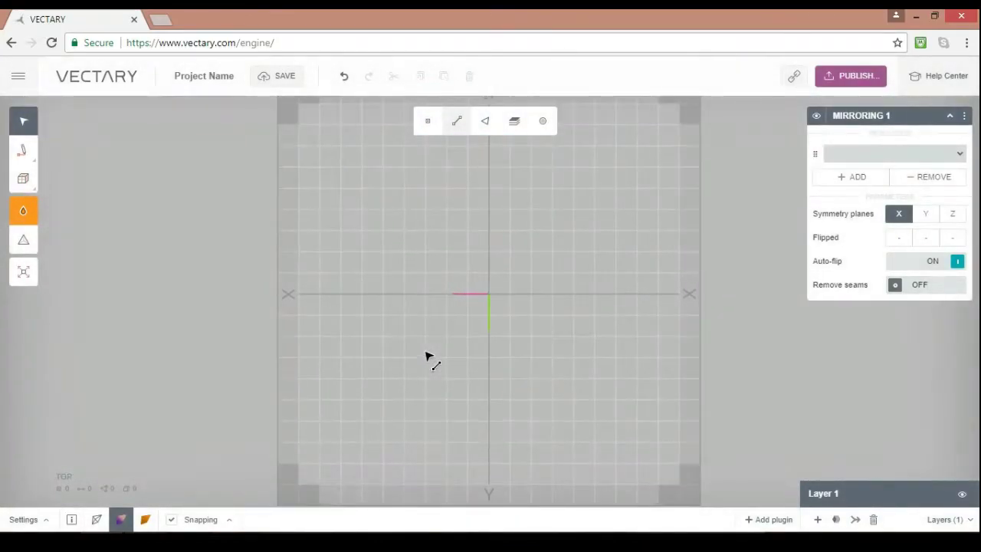
{"action": "left_click", "coordinate": [894, 154]}
{"action": "left_click", "coordinate": [858, 198]}
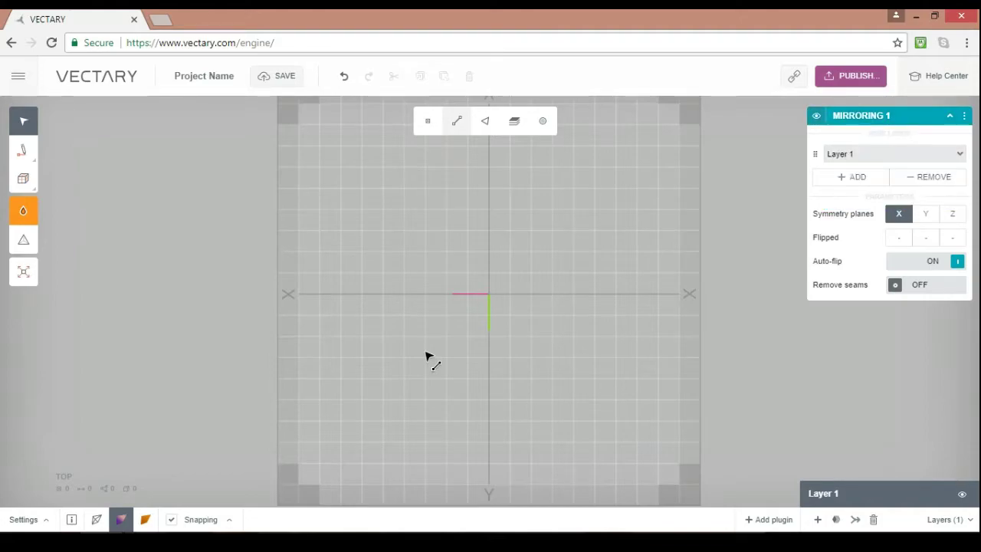
Draw a box primitive on the ground grid beside the X mirror plane, on the side labelled RIGHT.
{"action": "key", "text": "5"}
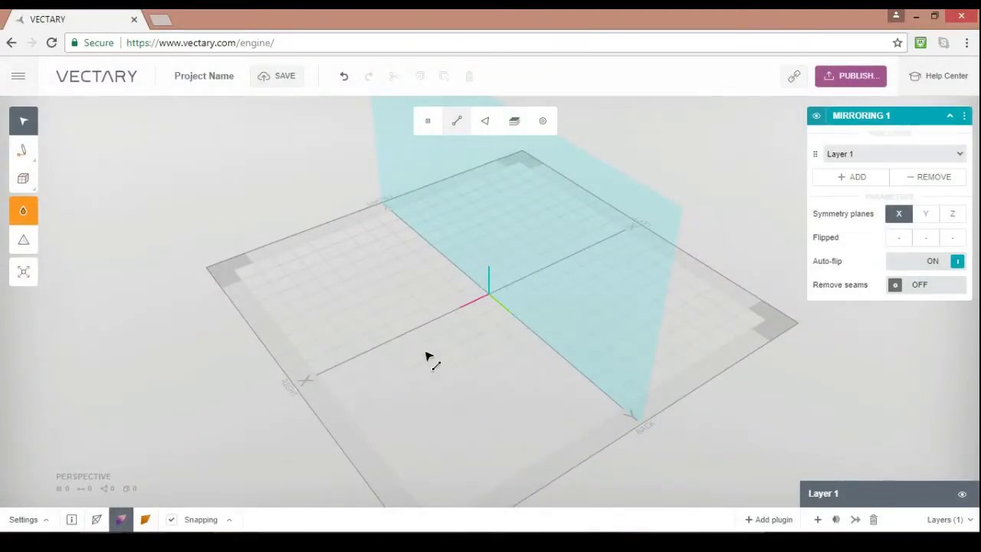
{"action": "mouse_move", "coordinate": [23, 178]}
{"action": "left_click", "coordinate": [88, 179]}
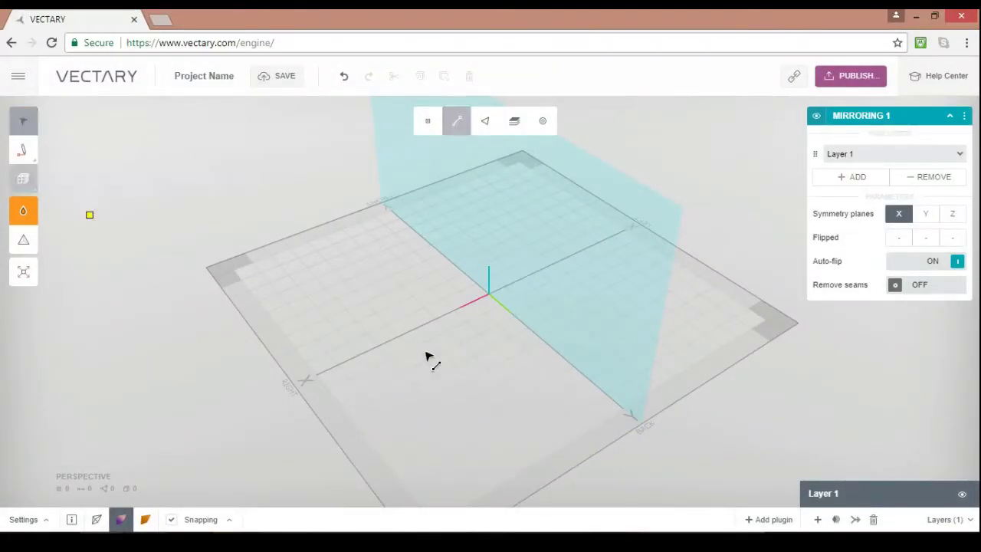
{"action": "left_click_drag", "start_coordinate": [398, 335], "coordinate": [404, 290]}
{"action": "right_click_drag", "start_coordinate": [702, 390], "coordinate": [701, 400]}
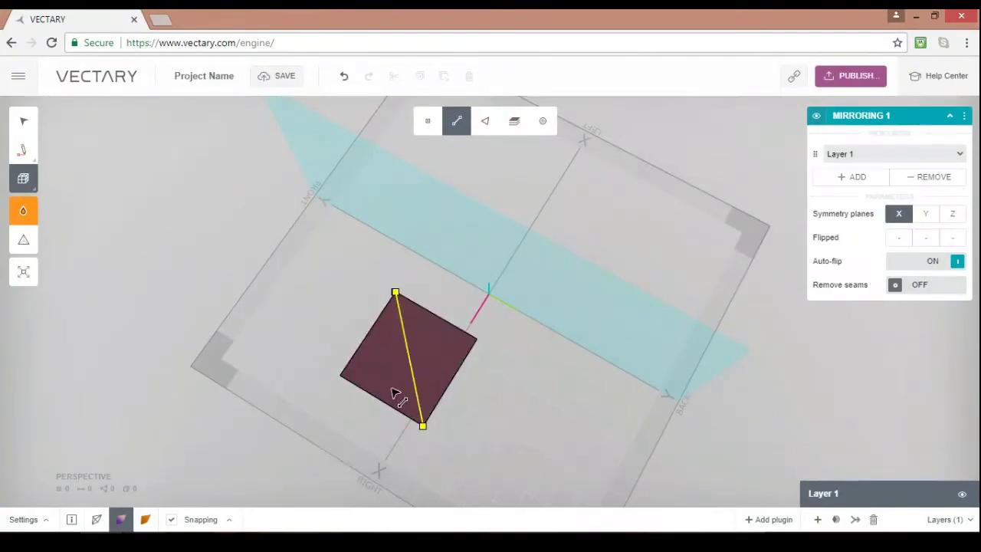
{"action": "right_click_drag", "start_coordinate": [666, 274], "coordinate": [631, 292]}
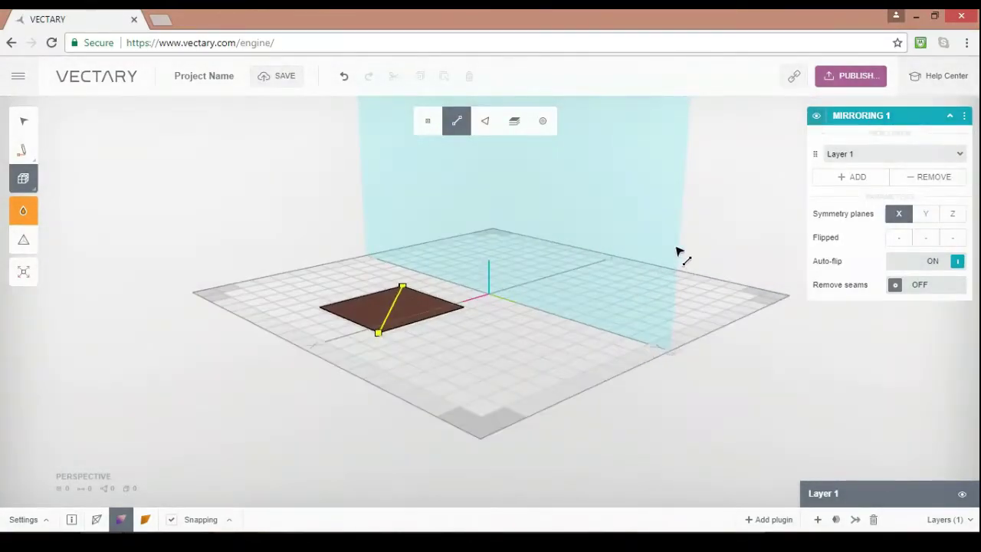
{"action": "key", "text": "ctrl+z"}
{"action": "key", "text": "ctrl+z"}
{"action": "left_click", "coordinate": [521, 265]}
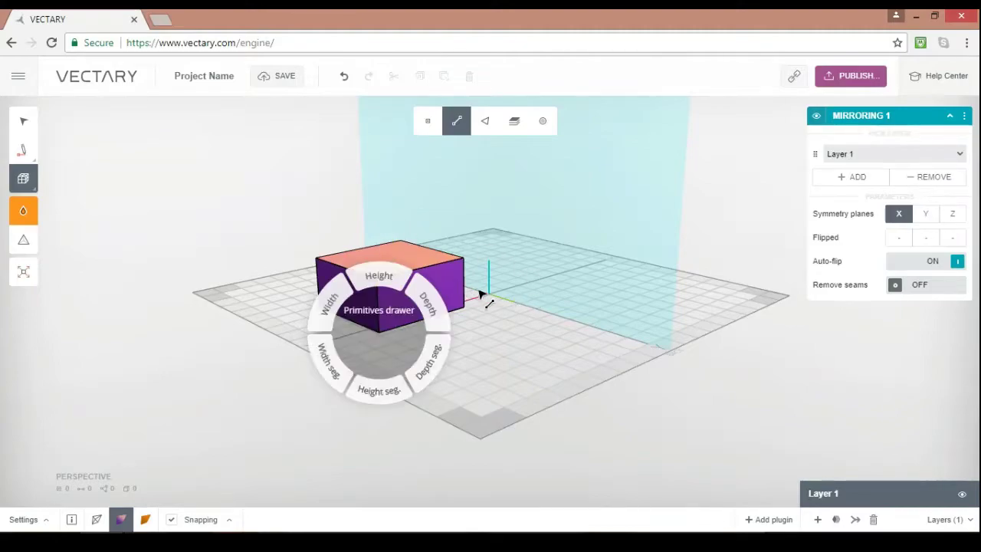
{"action": "key", "text": "Escape"}
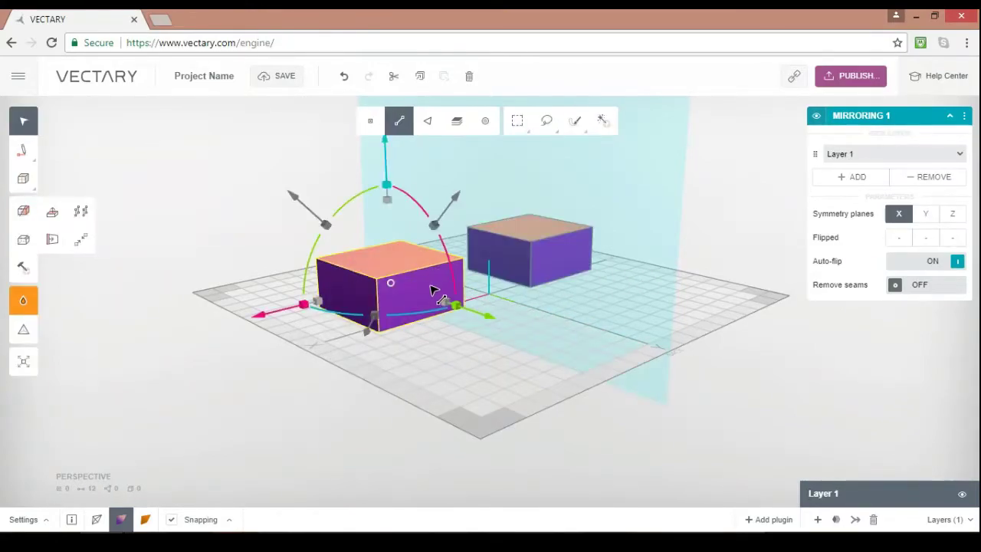
Delete the bottom face of the box so that it is open underneath.
{"action": "left_click", "coordinate": [498, 301]}
{"action": "right_click_drag", "start_coordinate": [632, 280], "coordinate": [889, 153]}
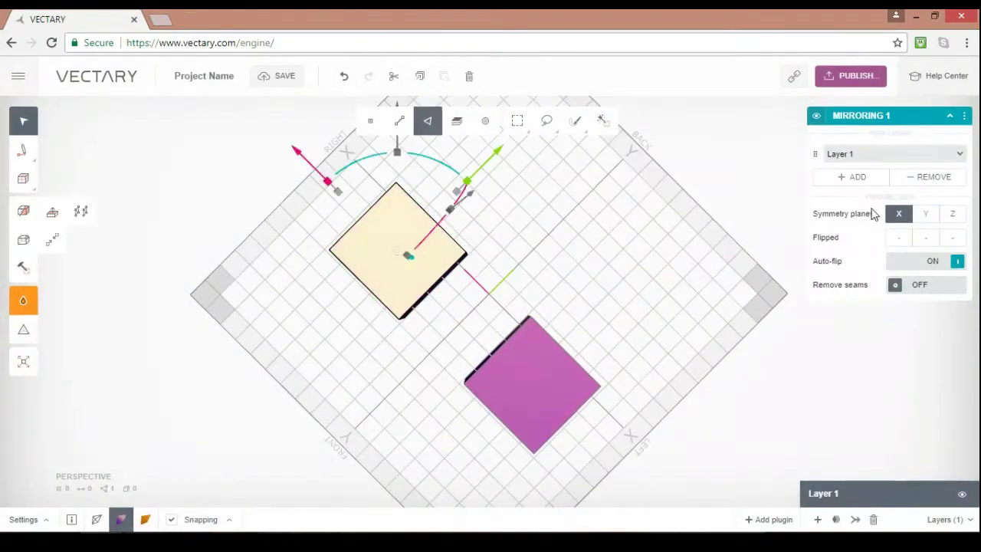
{"action": "key", "text": "Delete"}
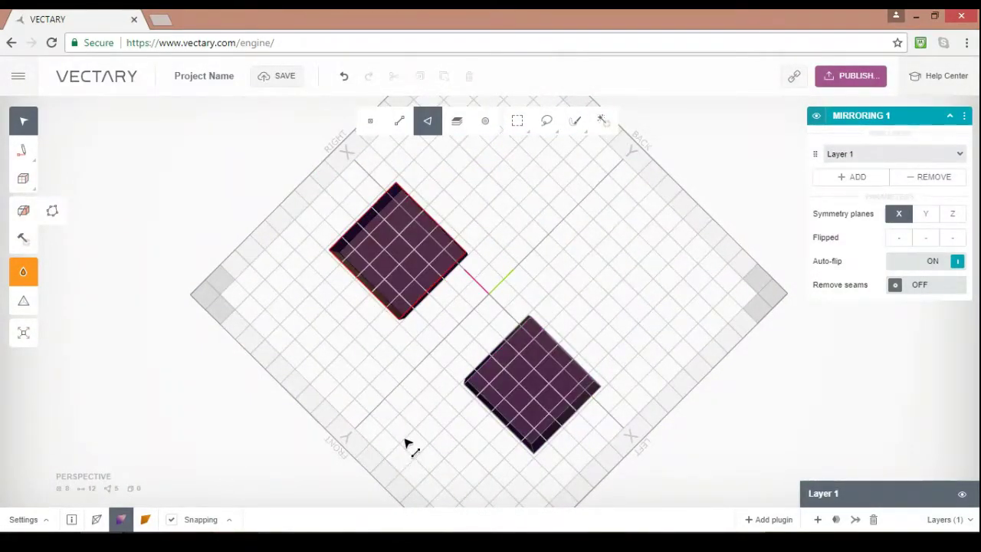
Select all remaining connected faces of the open box and turn smoothing on.
{"action": "left_click_drag", "start_coordinate": [407, 445], "coordinate": [628, 246]}
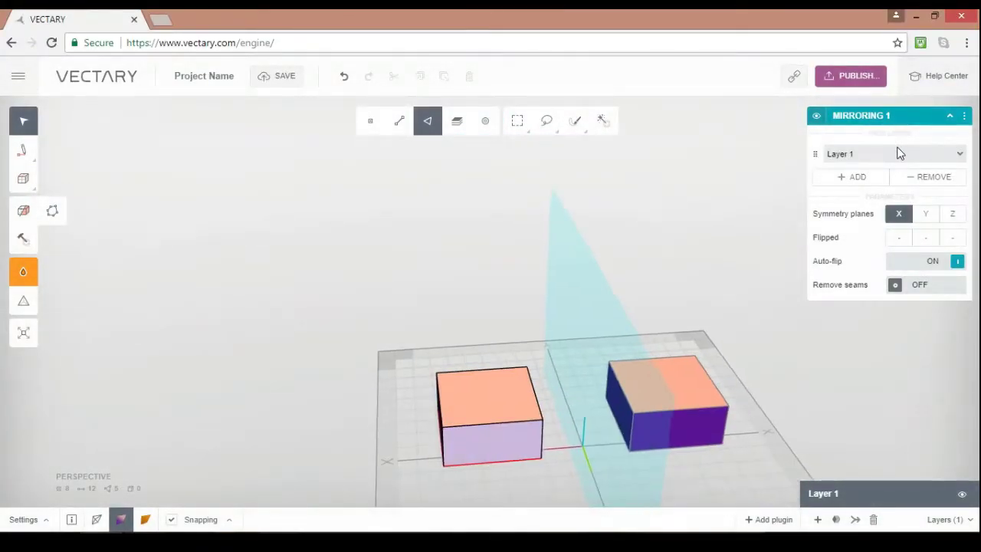
{"action": "scroll", "coordinate": [892, 169], "scroll_direction": "up", "scroll_amount": 5}
{"action": "middle_click_drag", "start_coordinate": [788, 429], "coordinate": [758, 348]}
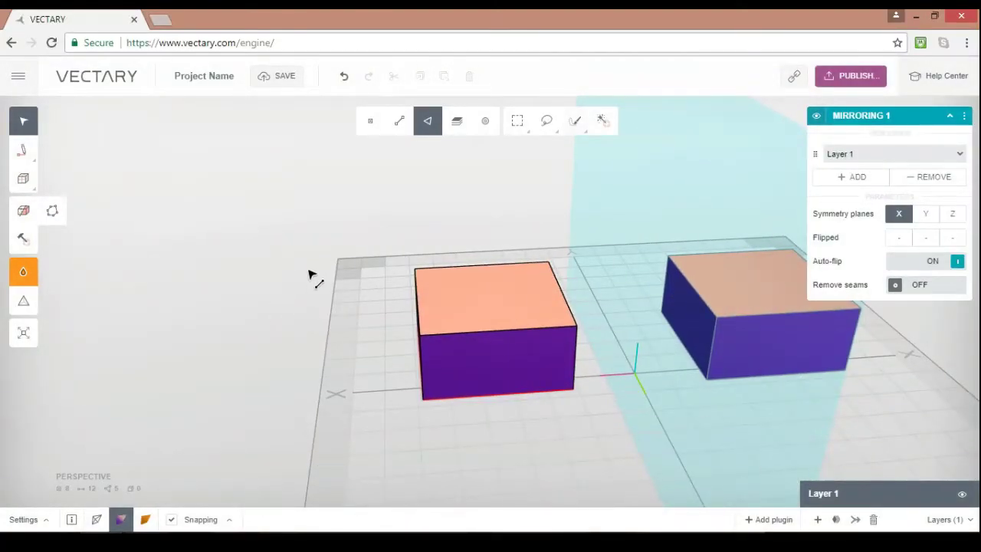
{"action": "left_click", "coordinate": [603, 121]}
{"action": "left_click", "coordinate": [464, 239]}
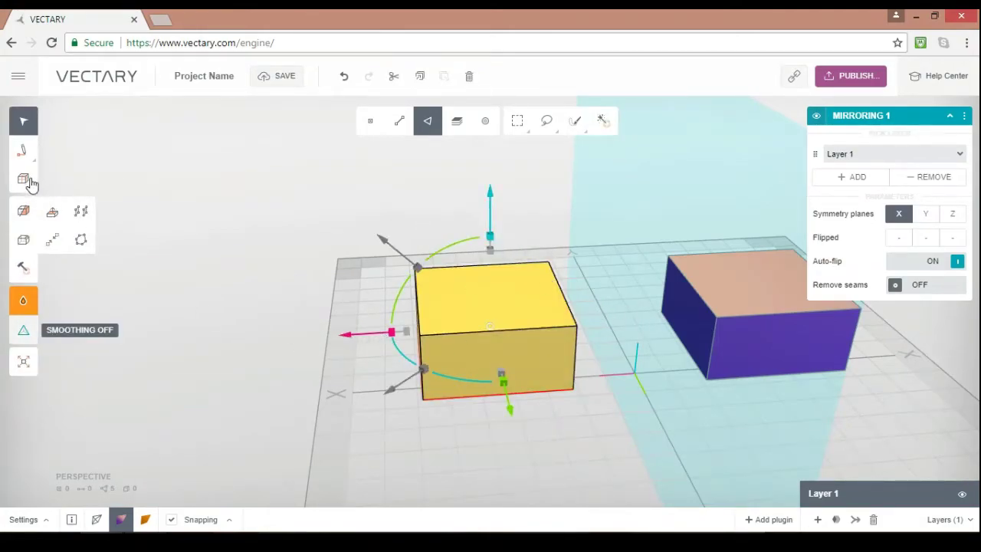
{"action": "key", "text": "Tab"}
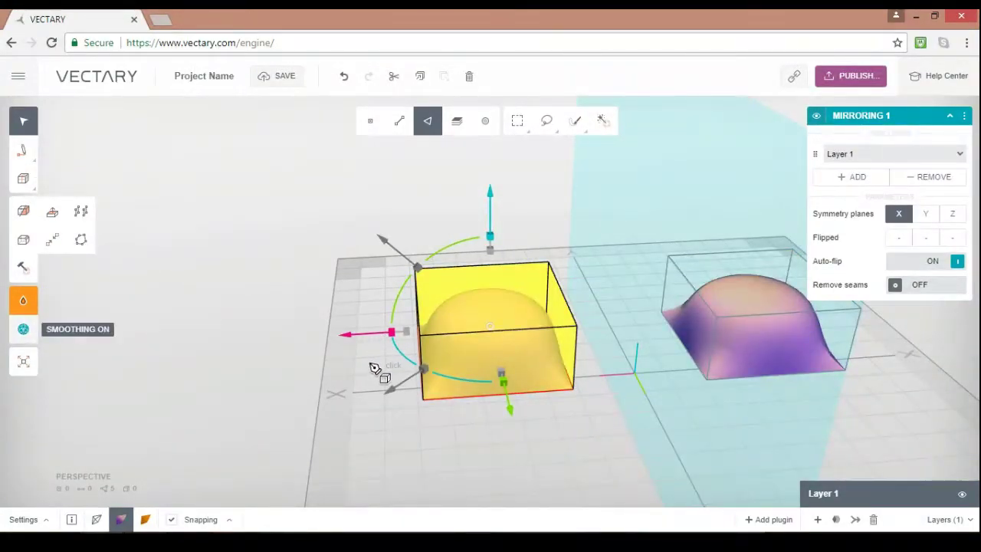
Extrude the selected faces outward by about 4.95 to give the open shell a wall thickness, and deselect it.
{"action": "key", "text": "e"}
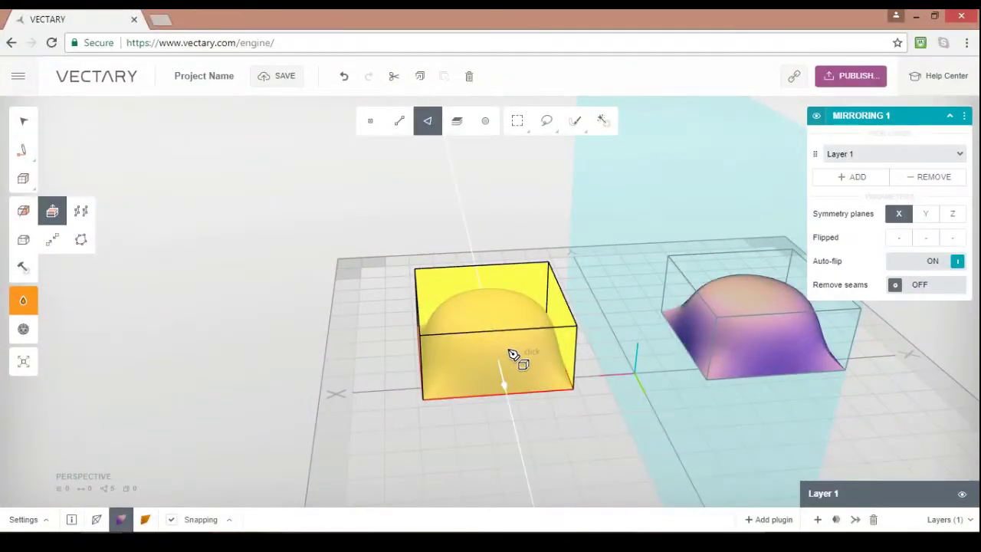
{"action": "left_click_drag", "start_coordinate": [514, 355], "coordinate": [396, 294]}
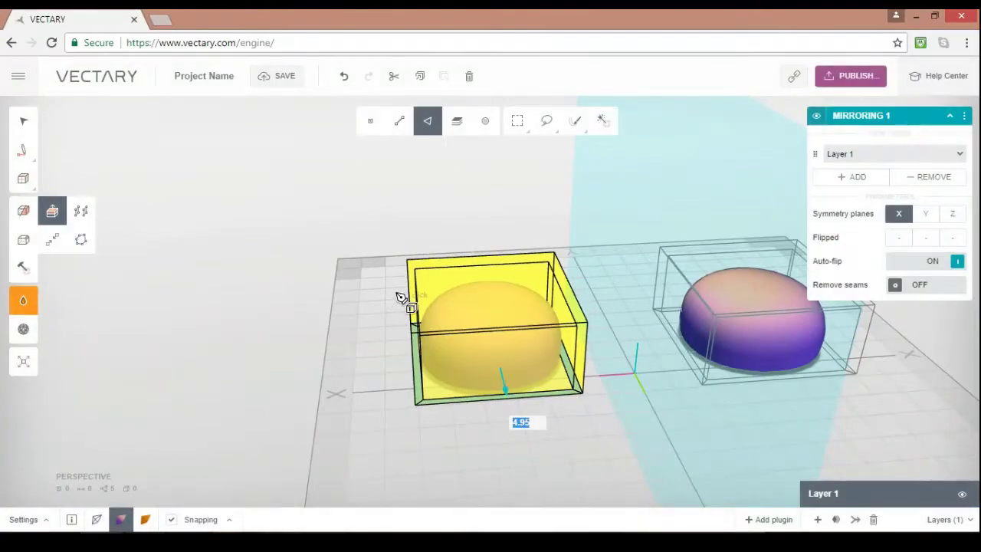
{"action": "key", "text": "Escape"}
{"action": "right_click_drag", "start_coordinate": [366, 243], "coordinate": [386, 242]}
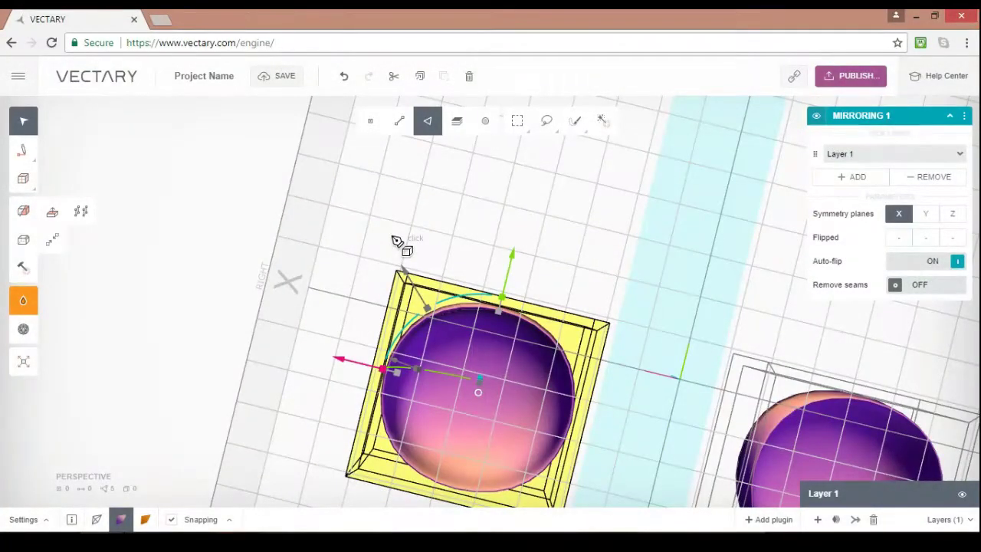
{"action": "left_click", "coordinate": [388, 231]}
{"action": "left_click", "coordinate": [26, 124]}
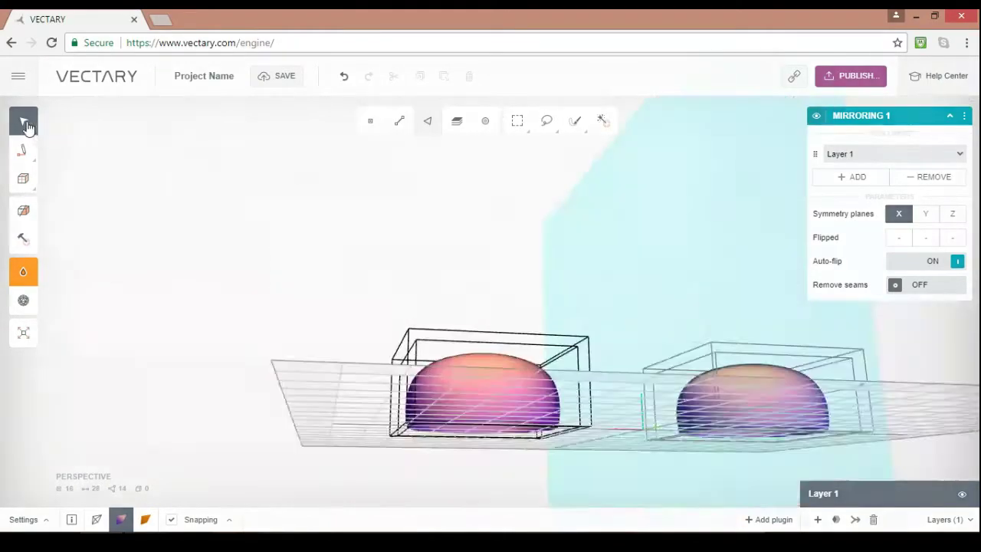
Cut a horizontal line across the whole shell near its open base in the right view, without splitting or capping it.
{"action": "right_click_drag", "start_coordinate": [28, 128], "coordinate": [108, 201]}
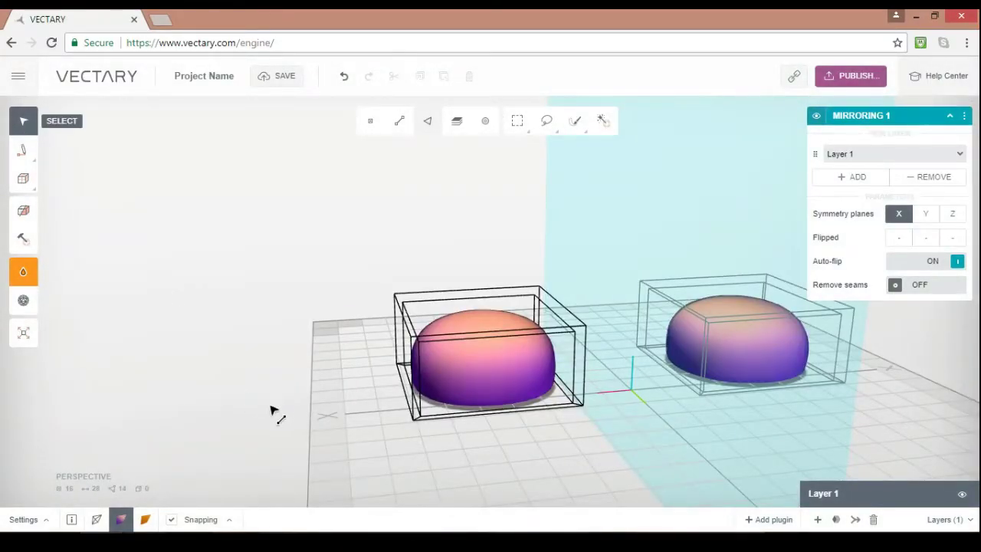
{"action": "right_click_drag", "start_coordinate": [175, 430], "coordinate": [292, 226]}
{"action": "scroll", "coordinate": [389, 250], "scroll_direction": "down", "scroll_amount": 1}
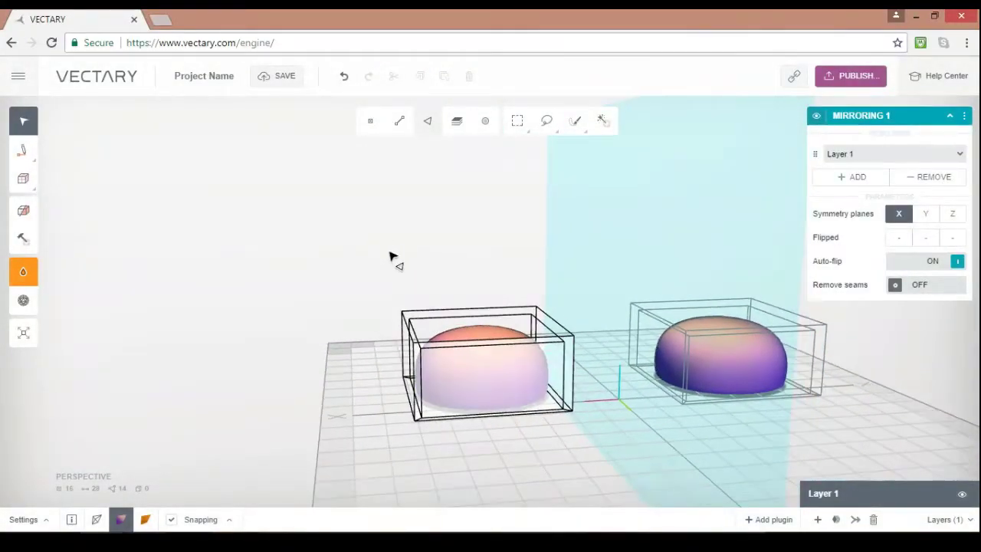
{"action": "right_click_drag", "start_coordinate": [521, 390], "coordinate": [273, 312]}
{"action": "right_click_drag", "start_coordinate": [365, 392], "coordinate": [589, 124]}
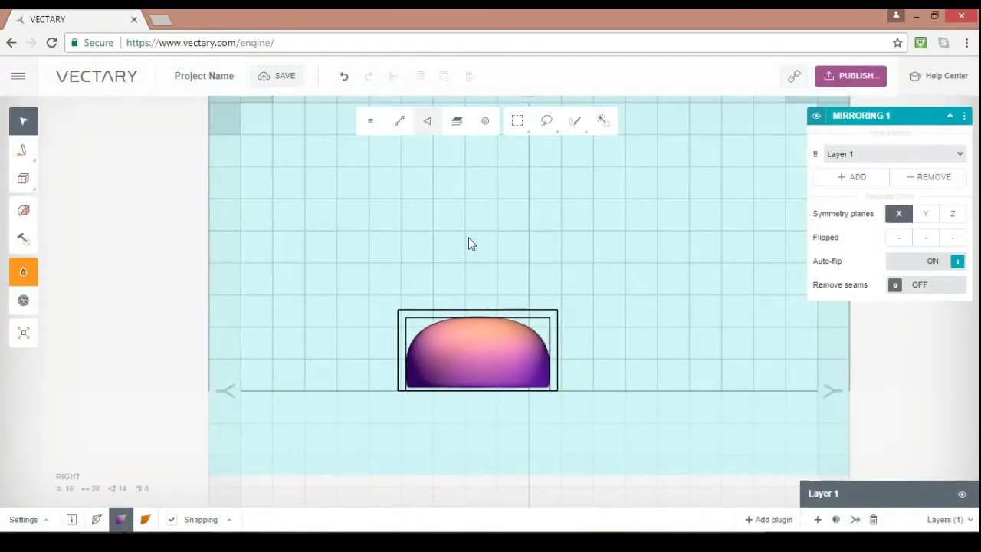
{"action": "key", "text": "c"}
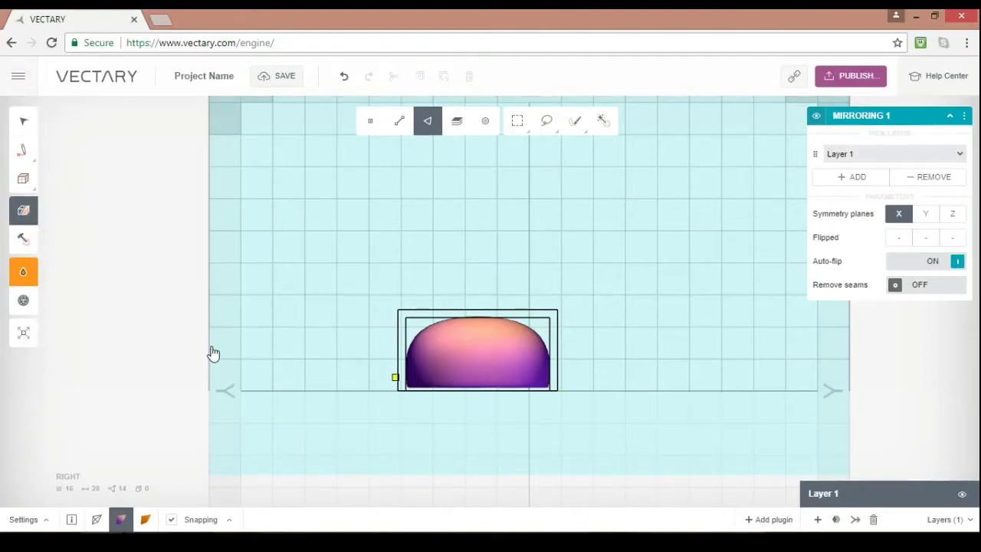
{"action": "key", "text": "Escape"}
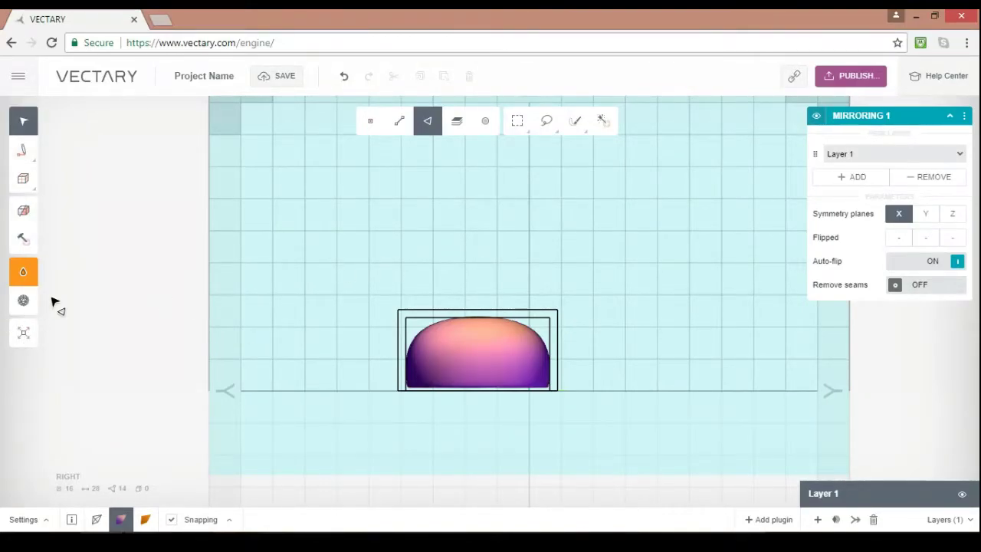
{"action": "left_click", "coordinate": [11, 335]}
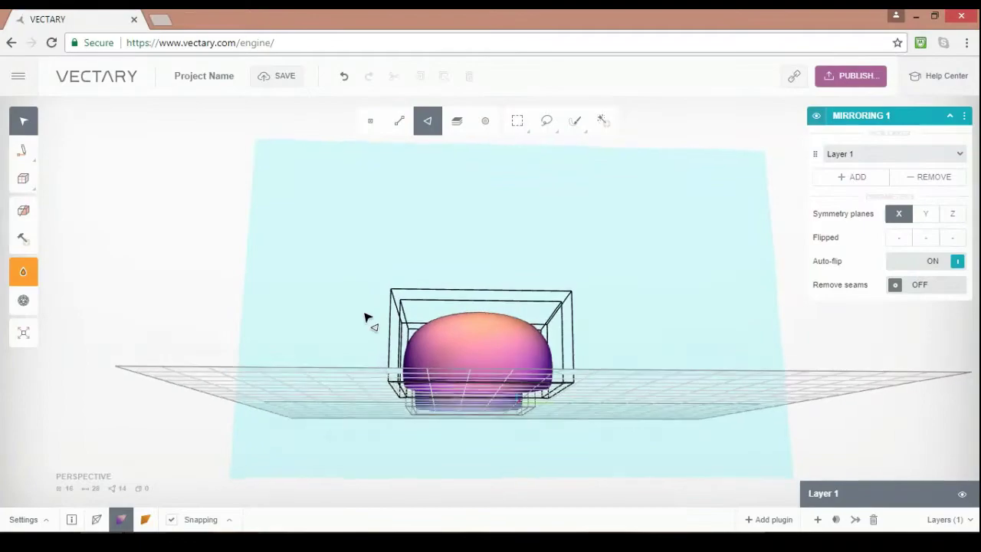
{"action": "key", "text": "3"}
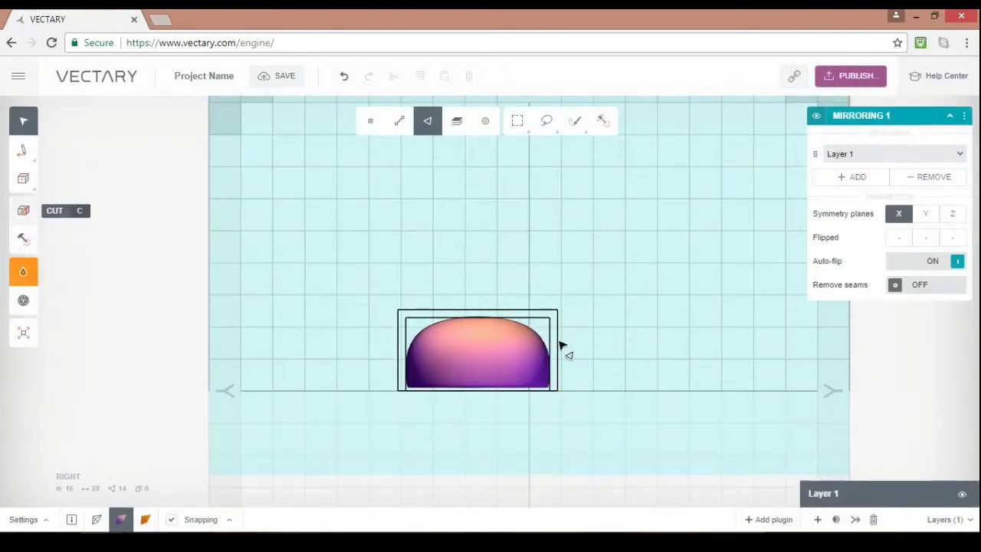
{"action": "key", "text": "c"}
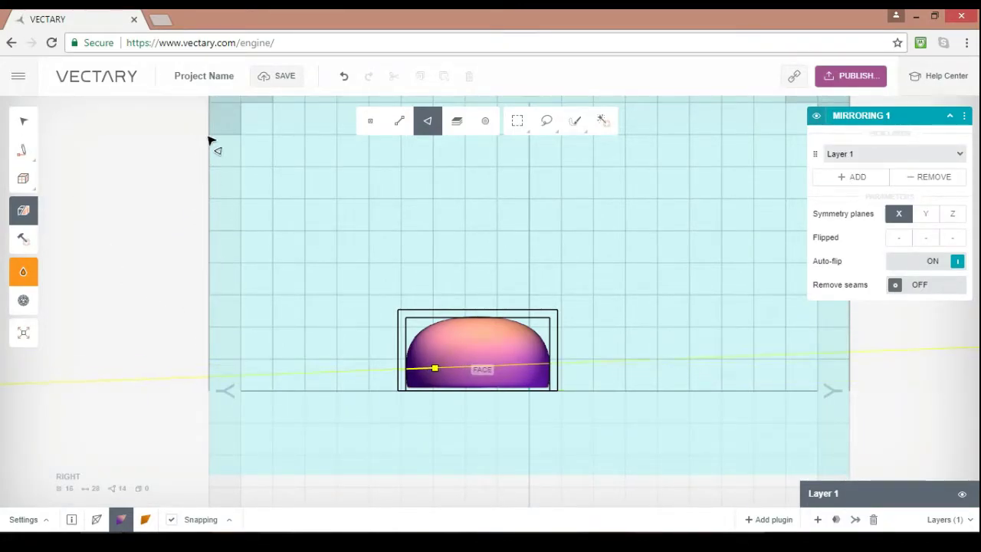
{"action": "key", "text": "Return"}
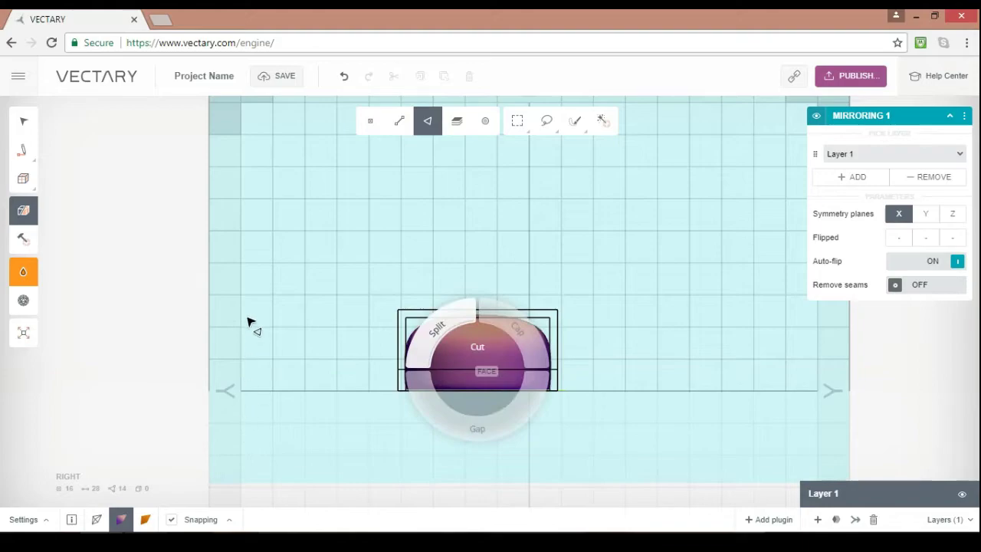
{"action": "left_click", "coordinate": [25, 123]}
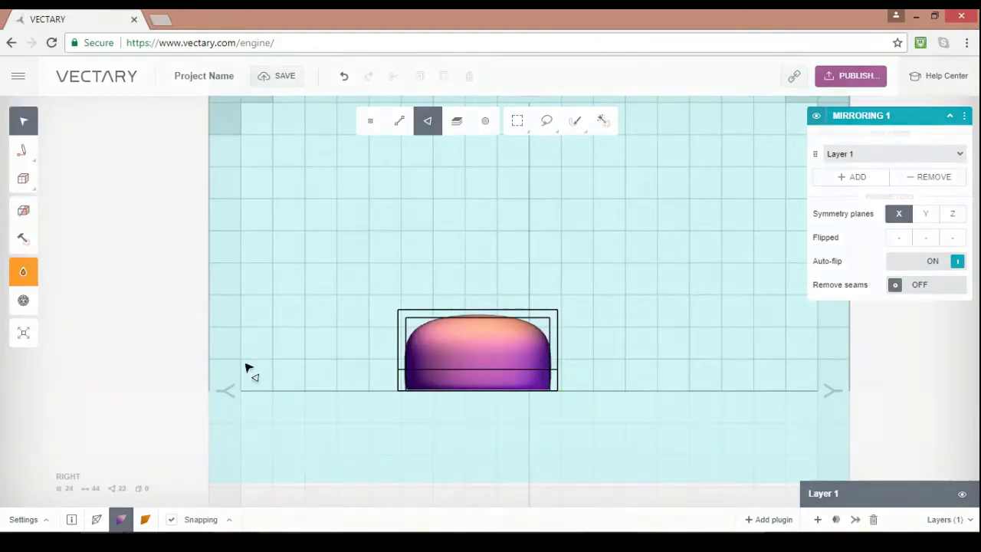
Extrude the narrow lower strip on the front of the original shell outward by about 61 to form a cap visor.
{"action": "right_click_drag", "start_coordinate": [246, 365], "coordinate": [10, 90]}
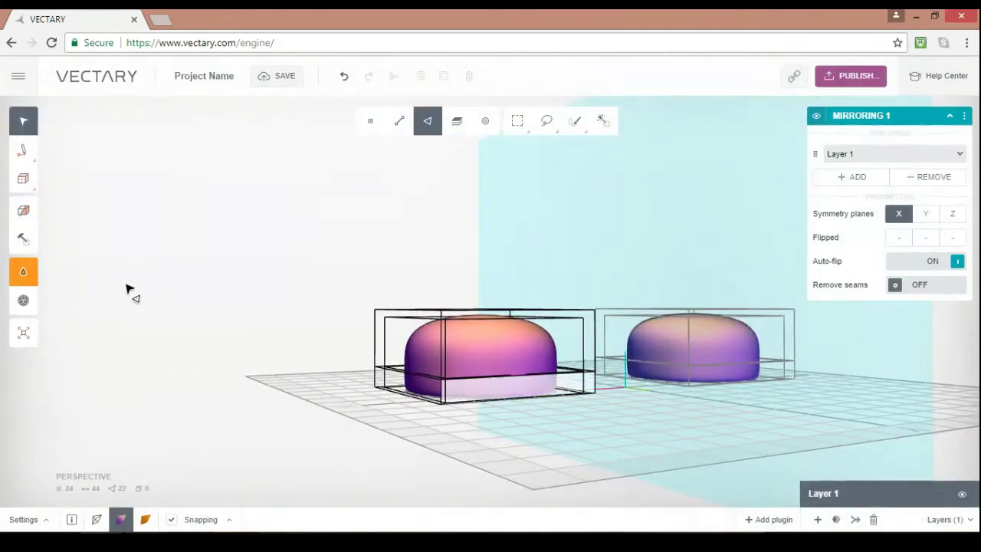
{"action": "right_click_drag", "start_coordinate": [127, 289], "coordinate": [181, 379]}
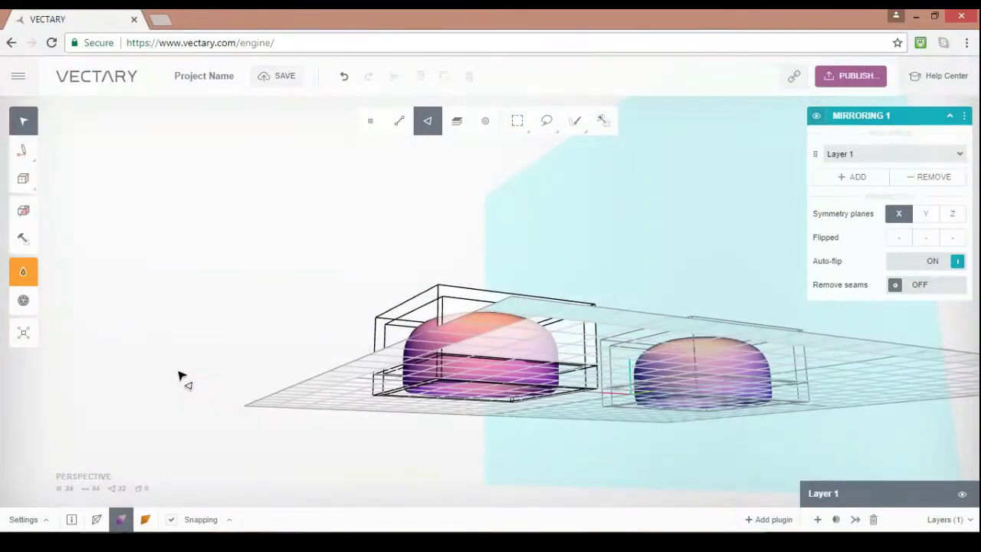
{"action": "right_click_drag", "start_coordinate": [414, 421], "coordinate": [442, 410]}
{"action": "left_click", "coordinate": [450, 423]}
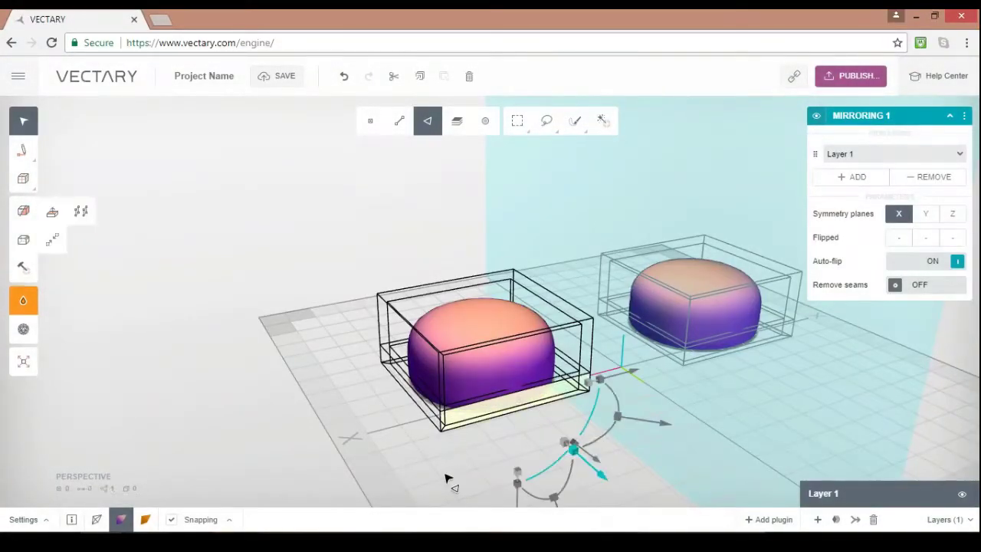
{"action": "left_click", "coordinate": [445, 457]}
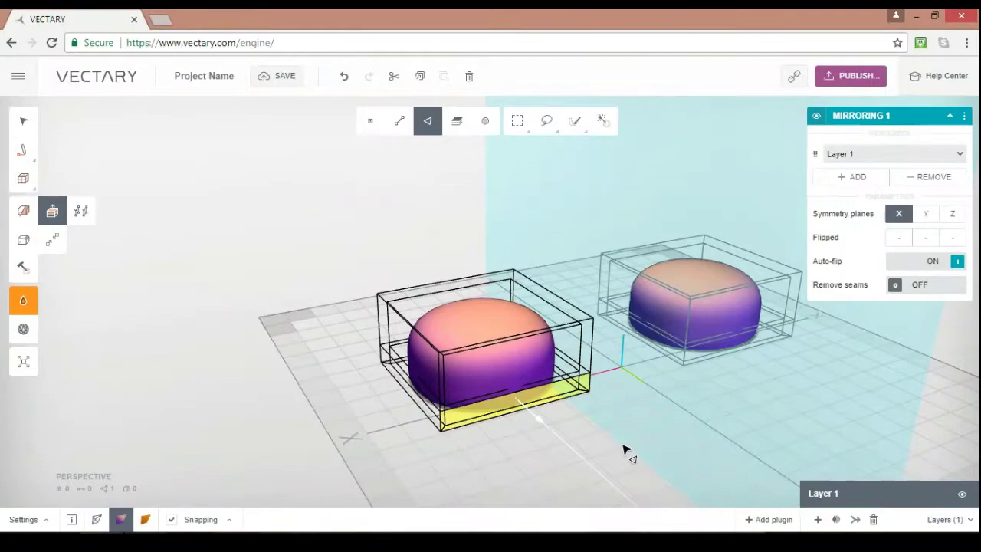
{"action": "left_click_drag", "start_coordinate": [622, 449], "coordinate": [775, 417]}
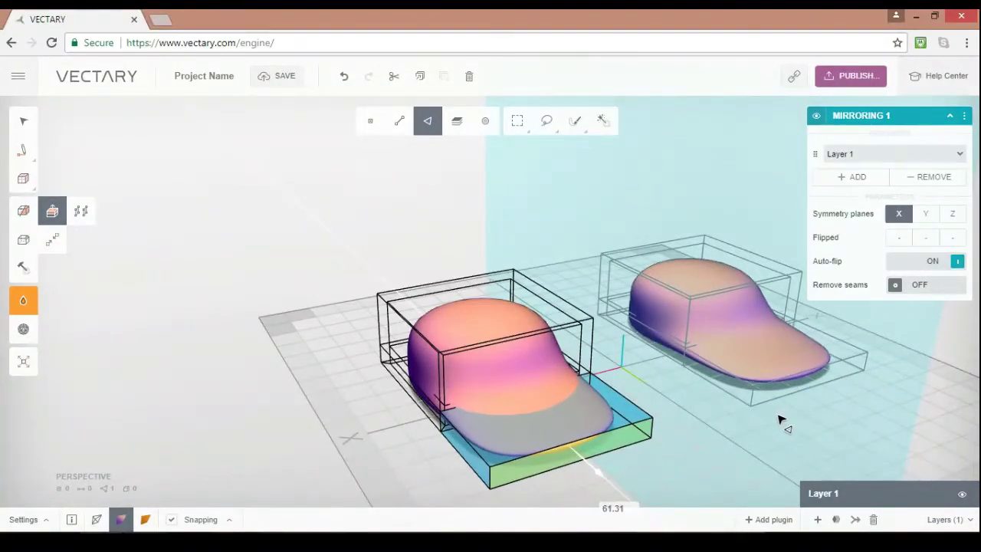
{"action": "key", "text": "Escape"}
Bevel the two outer vertical front edges of the crown above the visor in the back view, and deselect them.
{"action": "right_click_drag", "start_coordinate": [713, 433], "coordinate": [584, 427]}
{"action": "left_click", "coordinate": [587, 420]}
{"action": "right_click", "coordinate": [587, 433]}
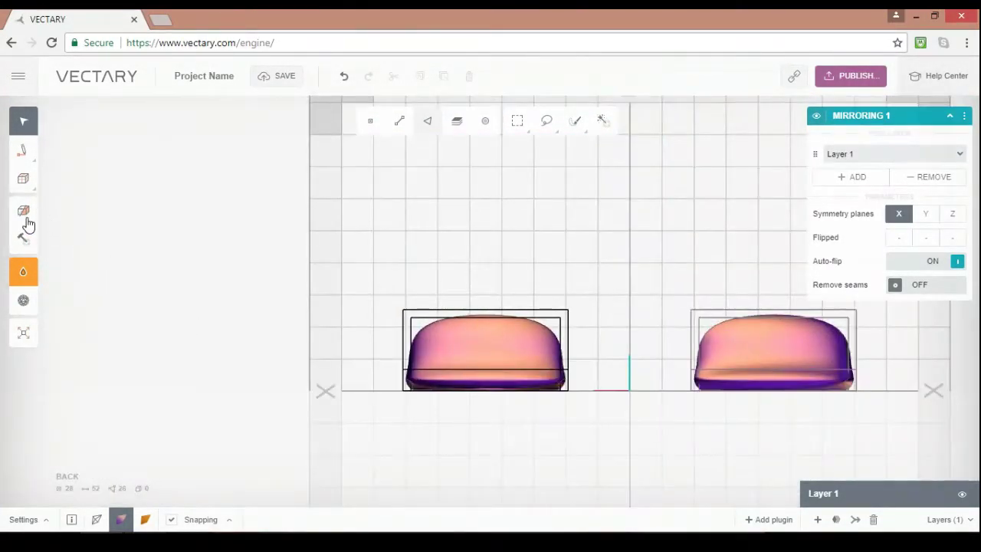
{"action": "left_click", "coordinate": [402, 357]}
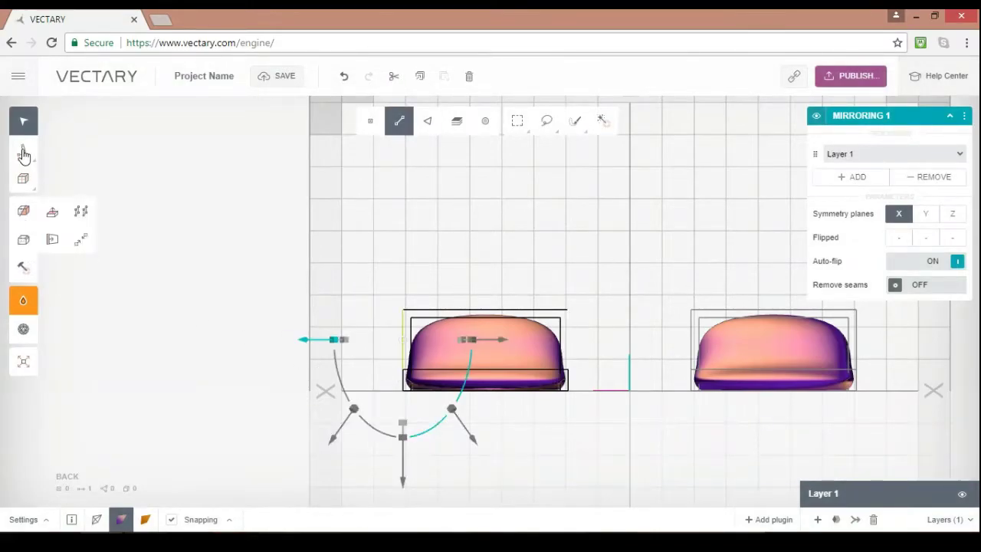
{"action": "left_click", "coordinate": [568, 339], "text": "shift"}
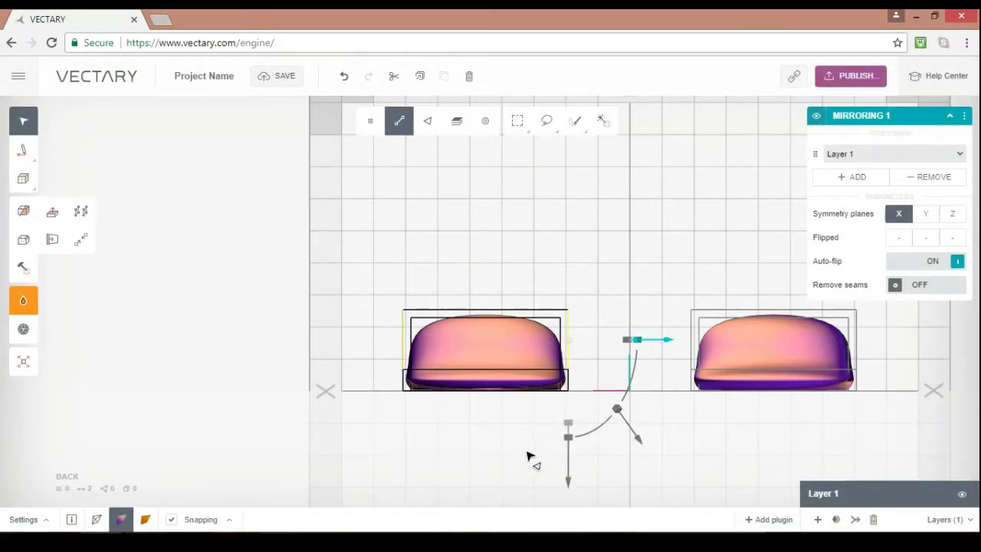
{"action": "key", "text": "b"}
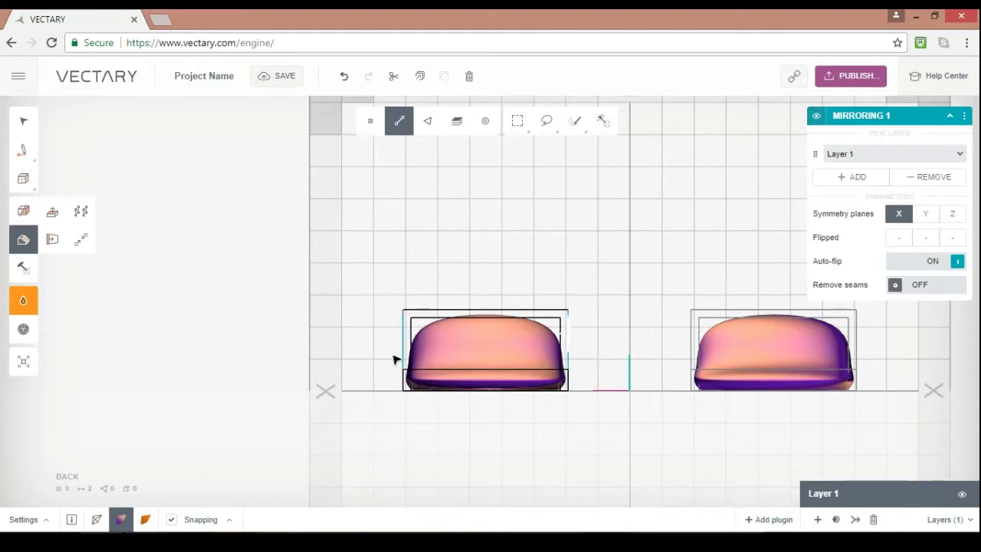
{"action": "left_click_drag", "start_coordinate": [397, 371], "coordinate": [439, 374]}
{"action": "left_click", "coordinate": [24, 121]}
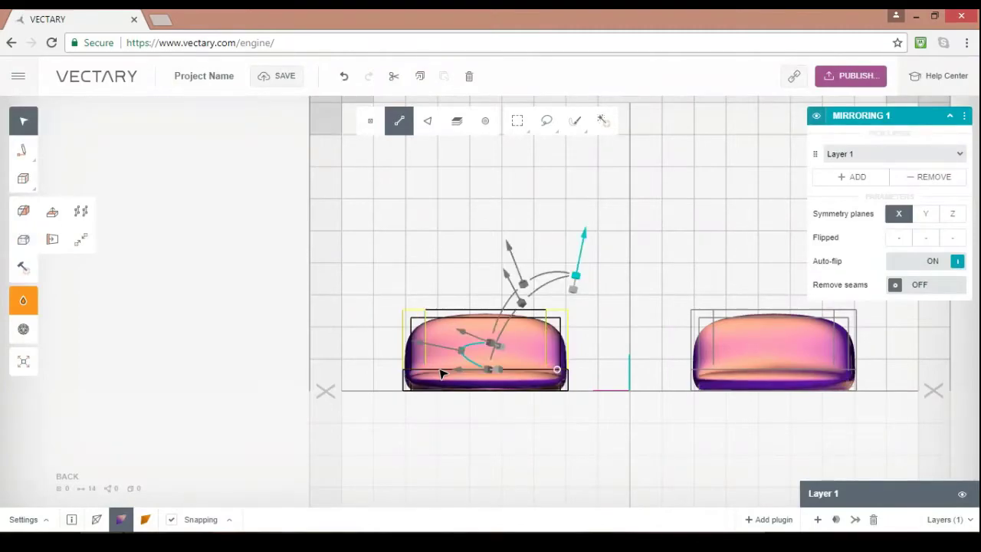
{"action": "right_click_drag", "start_coordinate": [178, 219], "coordinate": [299, 276]}
{"action": "left_click", "coordinate": [25, 127]}
{"action": "left_click", "coordinate": [800, 475]}
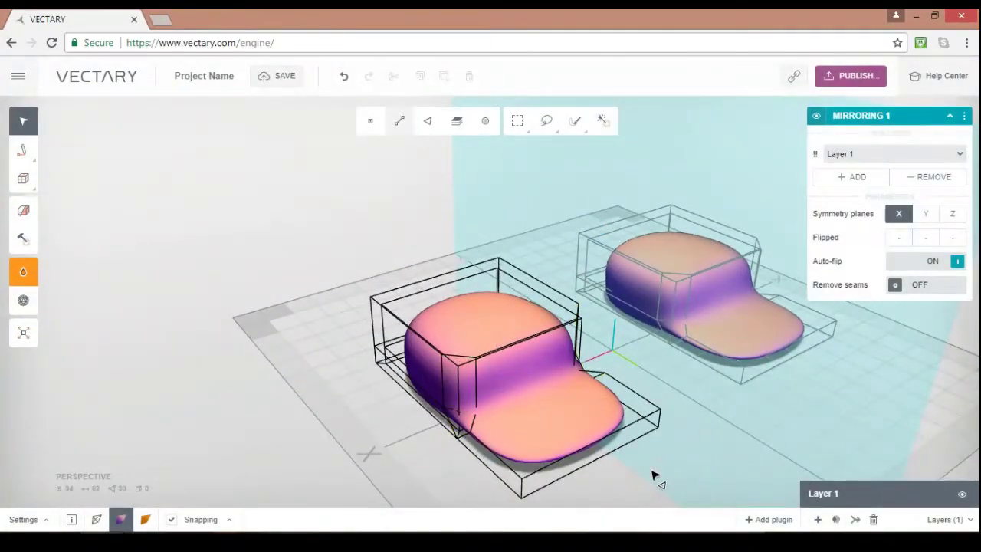
Try a small bevel on the two vertical corner edges at the front of the visor in the back view.
{"action": "right_click_drag", "start_coordinate": [654, 475], "coordinate": [467, 534]}
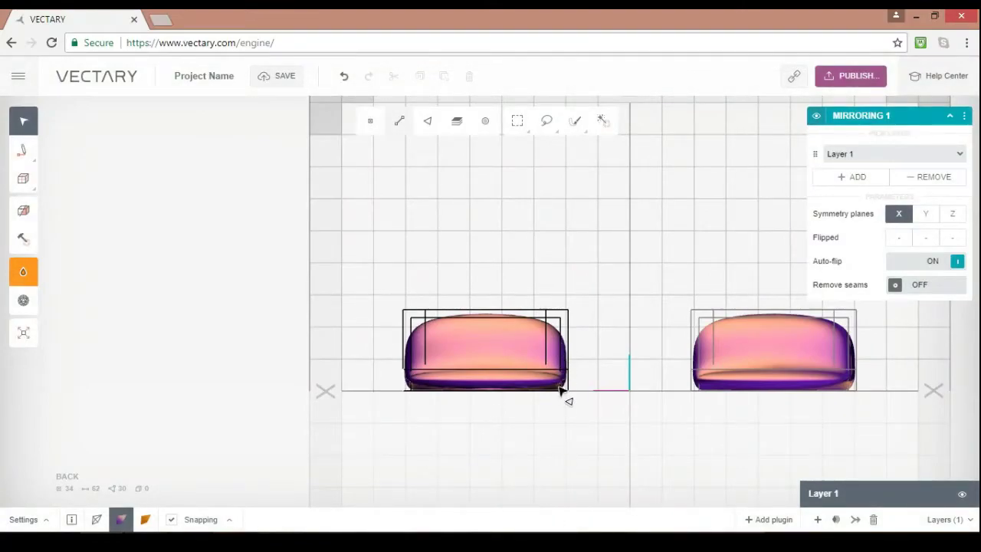
{"action": "left_click", "coordinate": [561, 391]}
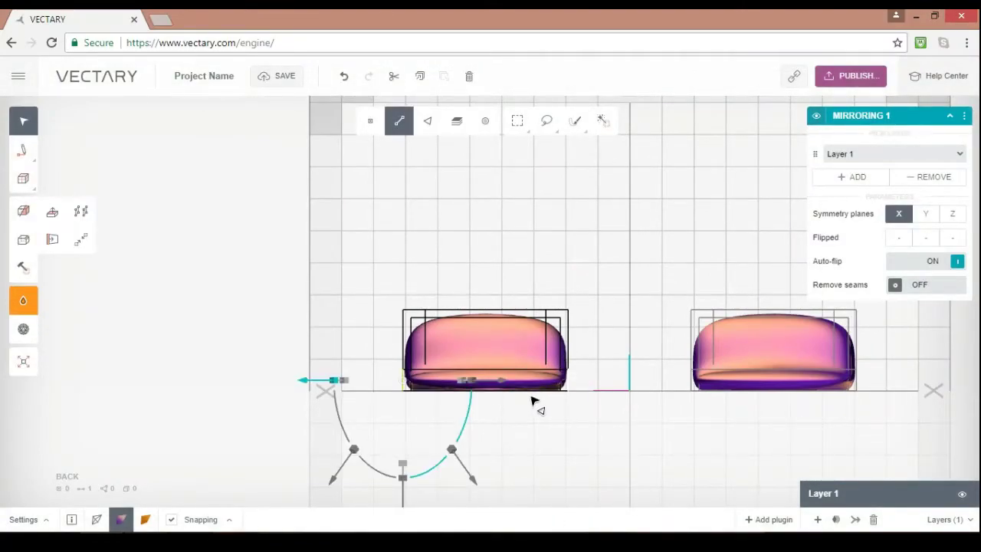
{"action": "left_click", "coordinate": [534, 400], "text": "shift"}
{"action": "key", "text": "b"}
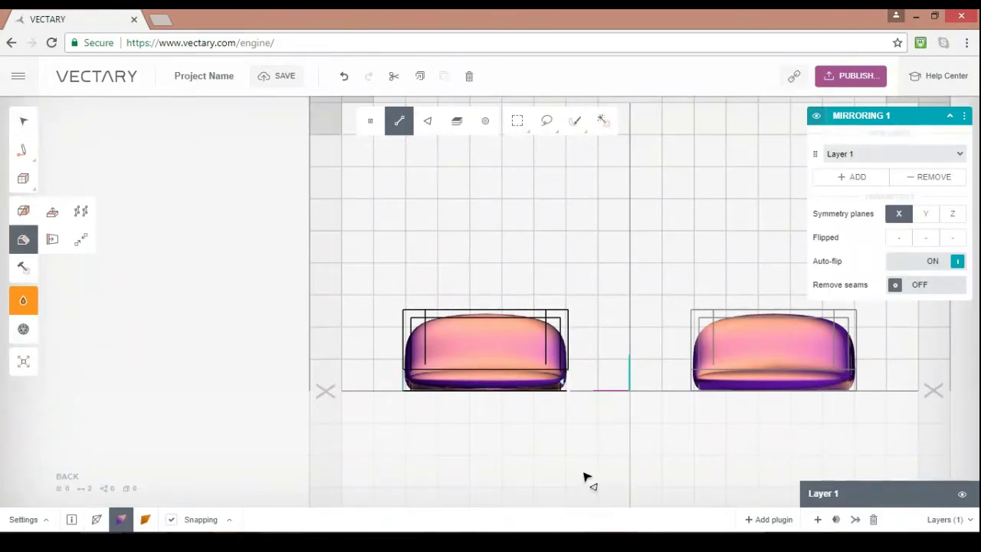
{"action": "left_click", "coordinate": [23, 121]}
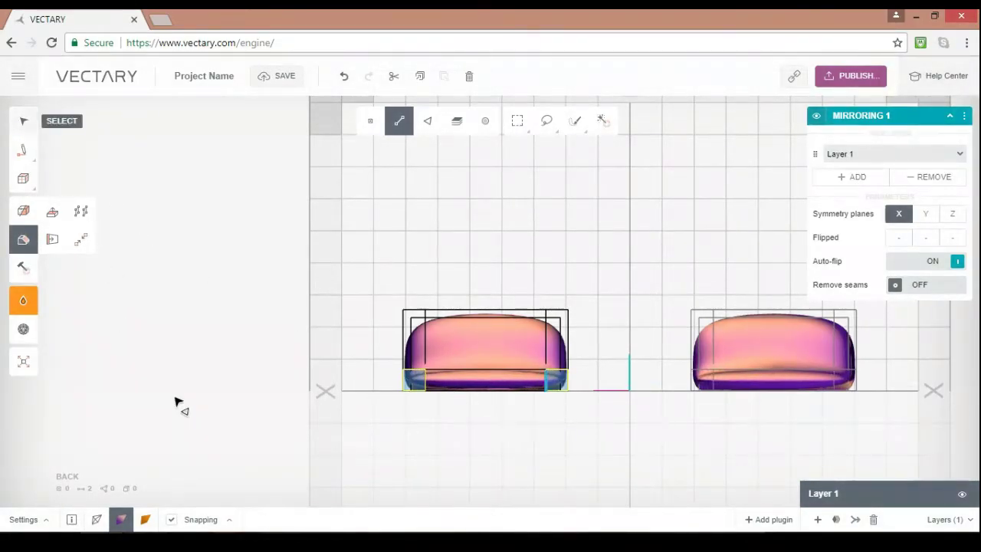
{"action": "right_click_drag", "start_coordinate": [256, 327], "coordinate": [167, 381]}
{"action": "left_click", "coordinate": [54, 485]}
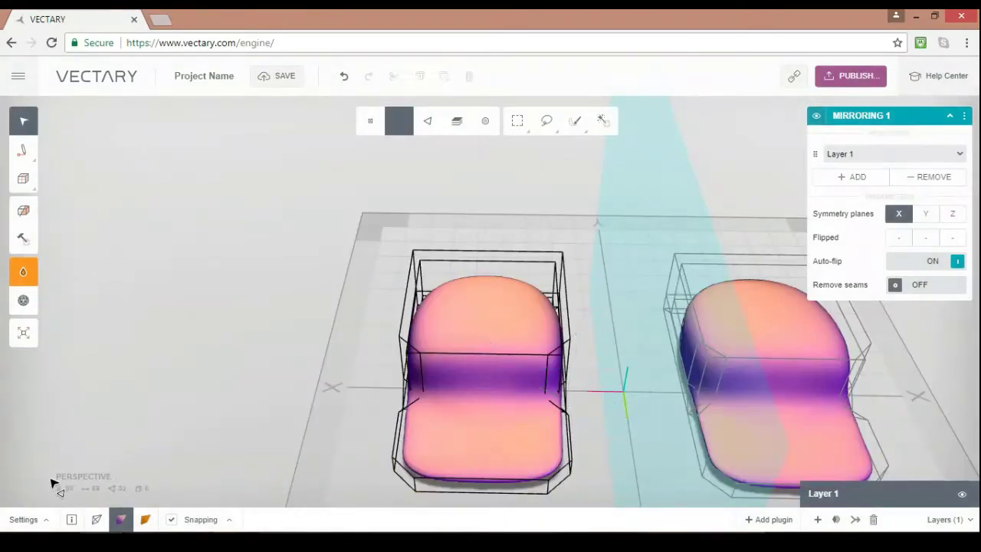
{"action": "left_click_drag", "start_coordinate": [256, 491], "coordinate": [183, 454]}
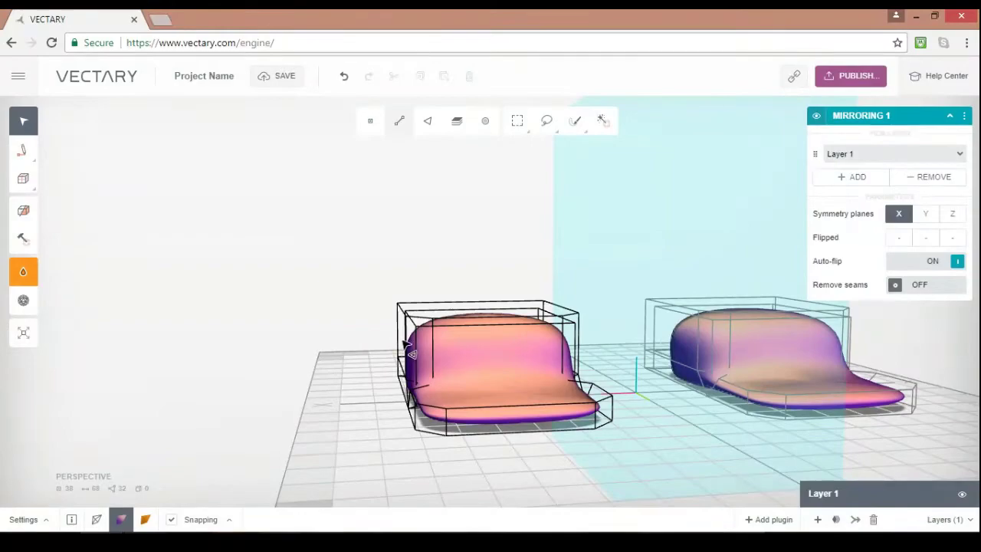
Undo the last visor bevel and bevel the same two front corner edges much wider to round the brim.
{"action": "key", "text": "ctrl+z"}
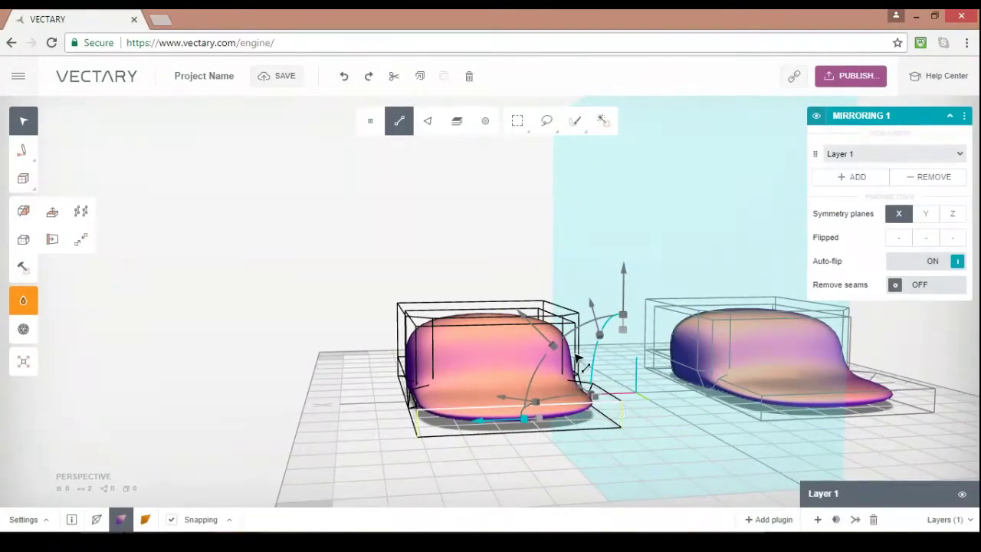
{"action": "key", "text": "b"}
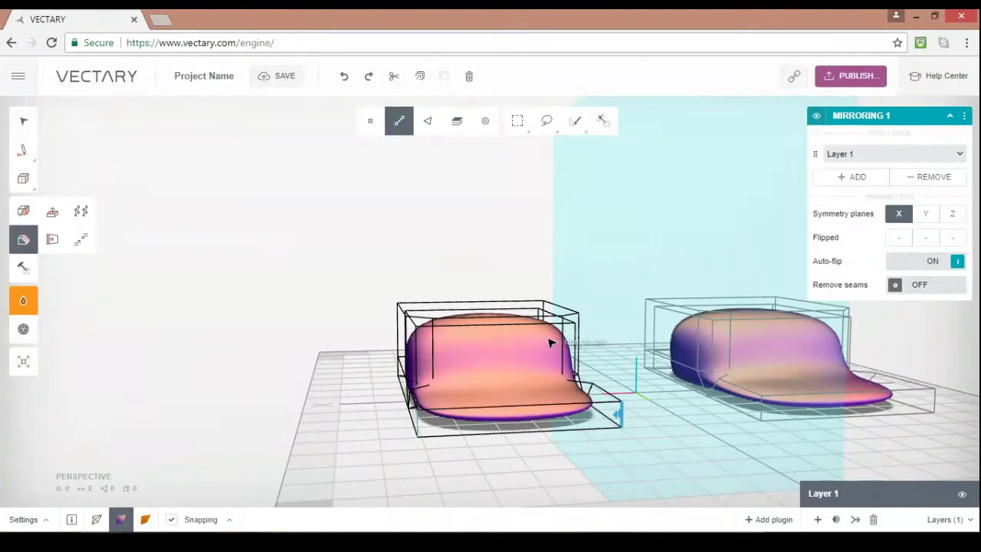
{"action": "left_click_drag", "start_coordinate": [567, 334], "coordinate": [560, 336]}
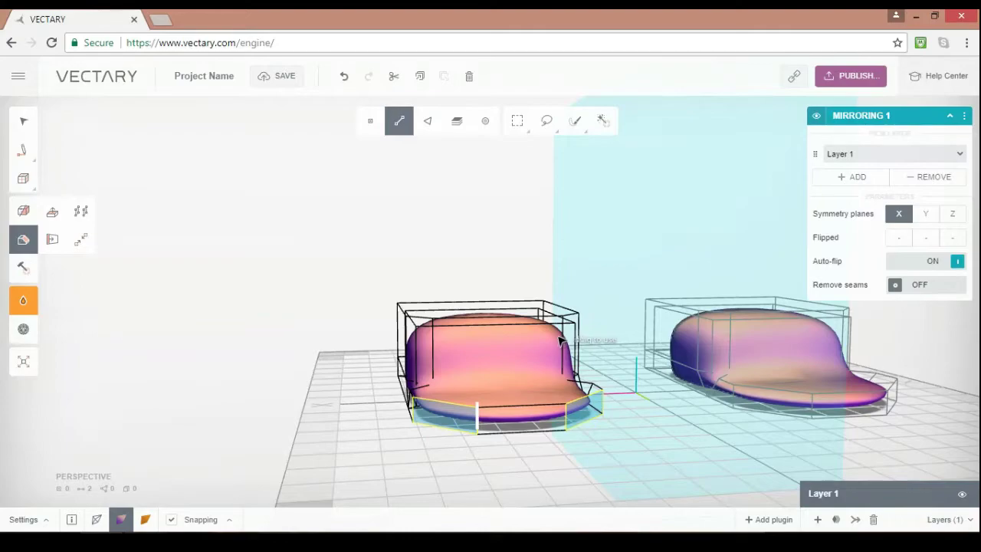
{"action": "key", "text": "q"}
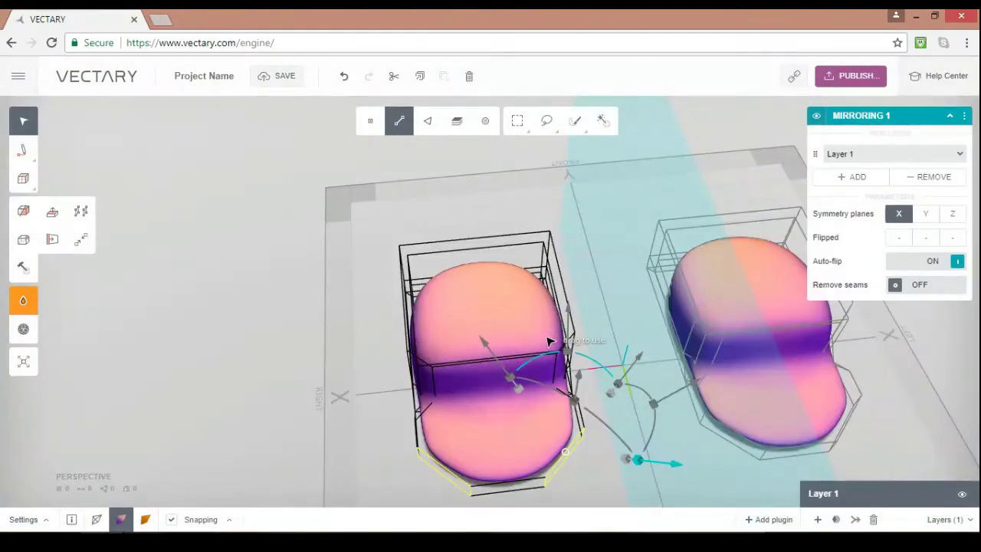
{"action": "key", "text": "Escape"}
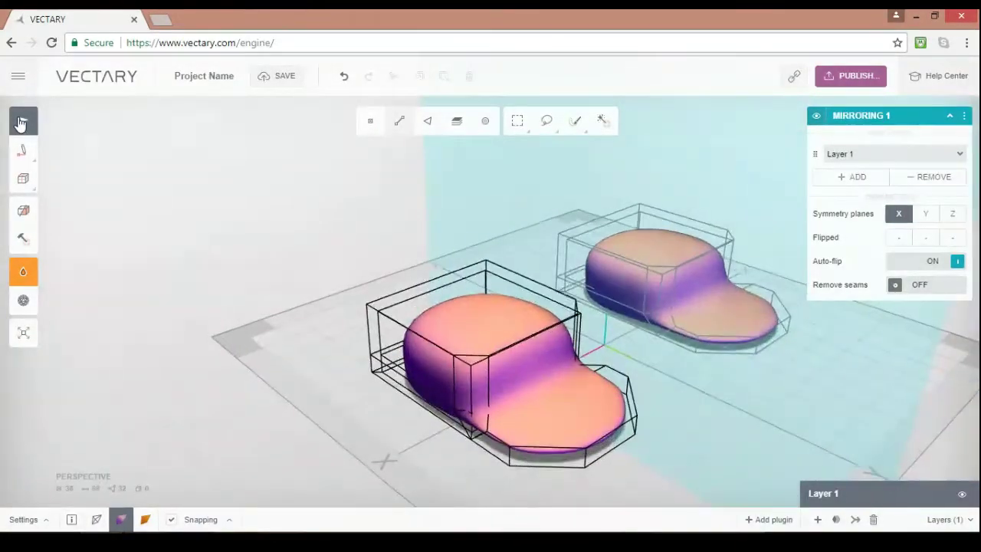
Show the caps in the rendered display and set their material to Steel, Shiny, in a golden yellow colour.
{"action": "right_click_drag", "start_coordinate": [180, 284], "coordinate": [354, 352]}
{"action": "left_click", "coordinate": [145, 519]}
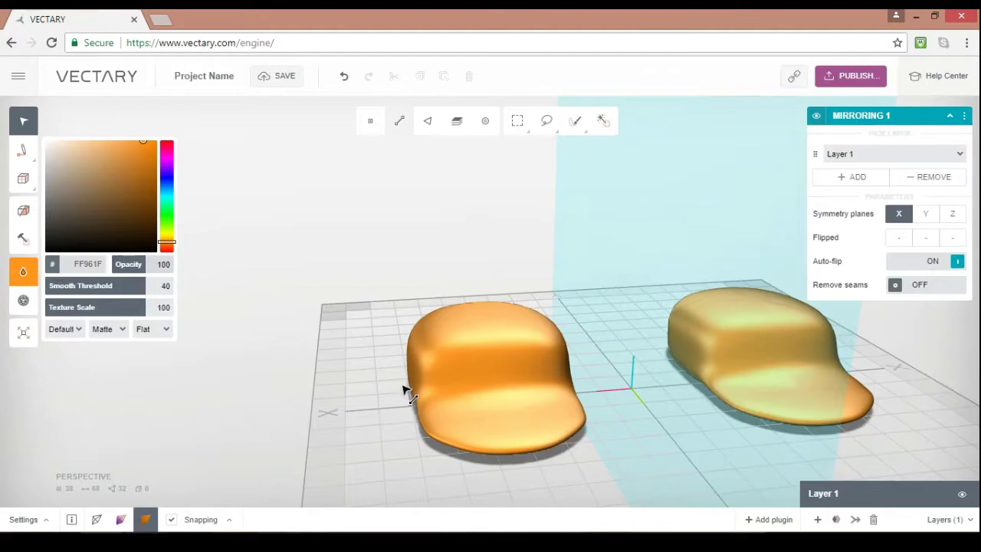
{"action": "left_click", "coordinate": [66, 328]}
{"action": "left_click", "coordinate": [62, 373]}
{"action": "left_click", "coordinate": [109, 329]}
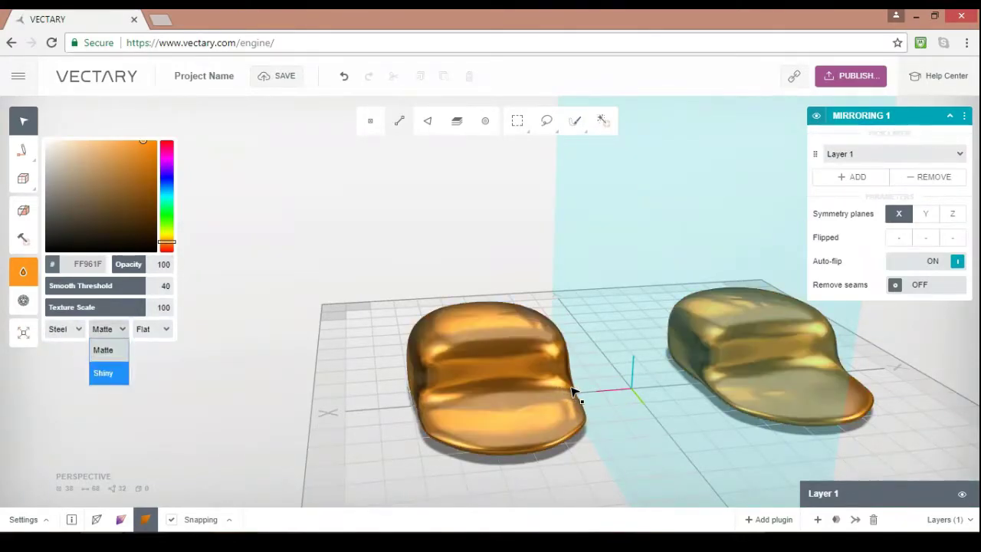
{"action": "left_click", "coordinate": [106, 372]}
{"action": "key", "text": "Down"}
{"action": "left_click_drag", "start_coordinate": [167, 242], "coordinate": [167, 239]}
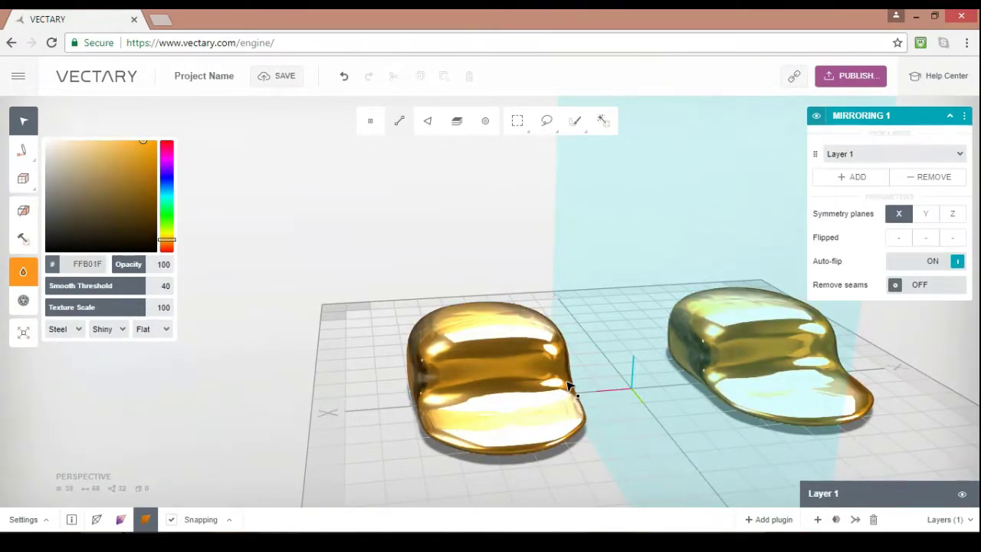
{"action": "left_click", "coordinate": [23, 121]}
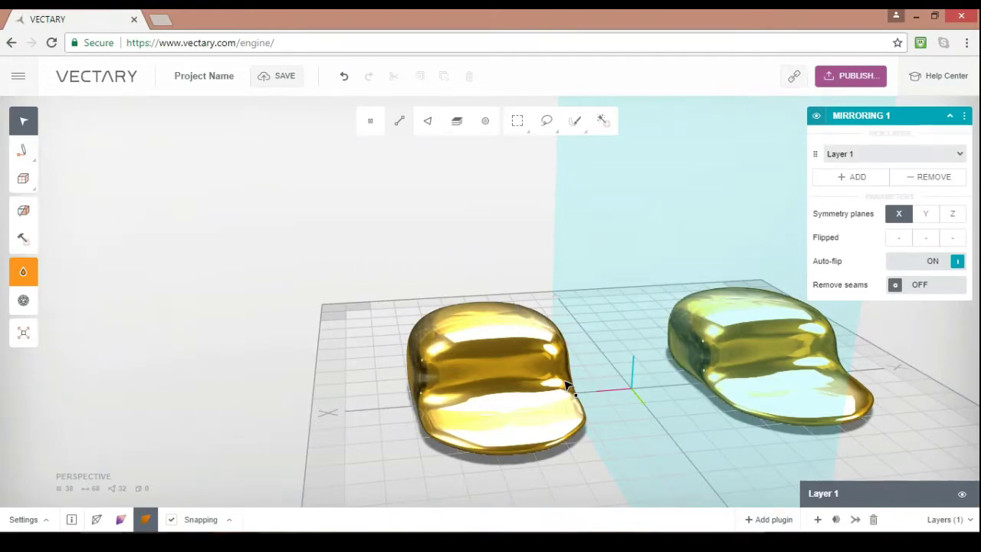
Add a Google Fonts 3D text in the back view and replace its sample text with "VECTARY".
{"action": "right_click_drag", "start_coordinate": [563, 385], "coordinate": [224, 422]}
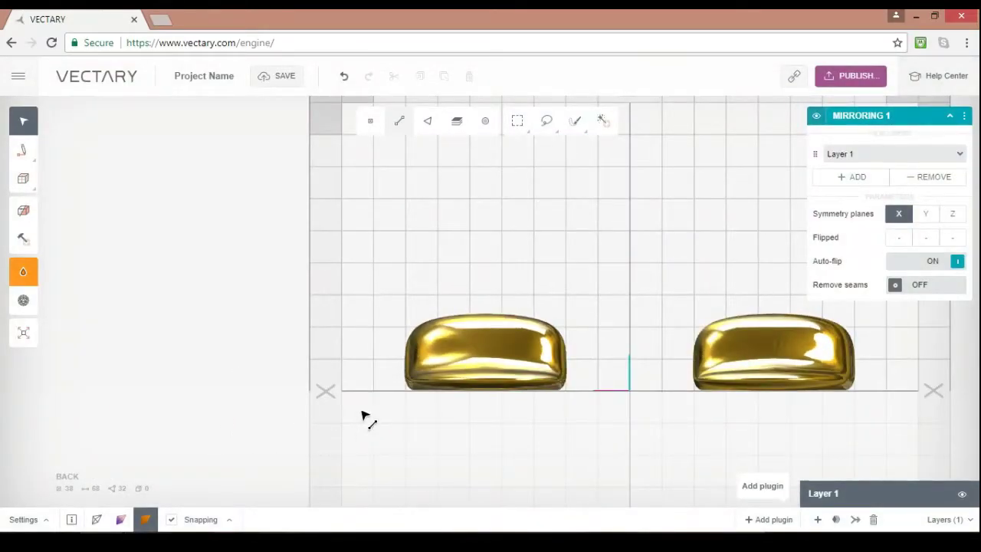
{"action": "scroll", "coordinate": [313, 396], "scroll_direction": "down", "scroll_amount": 4}
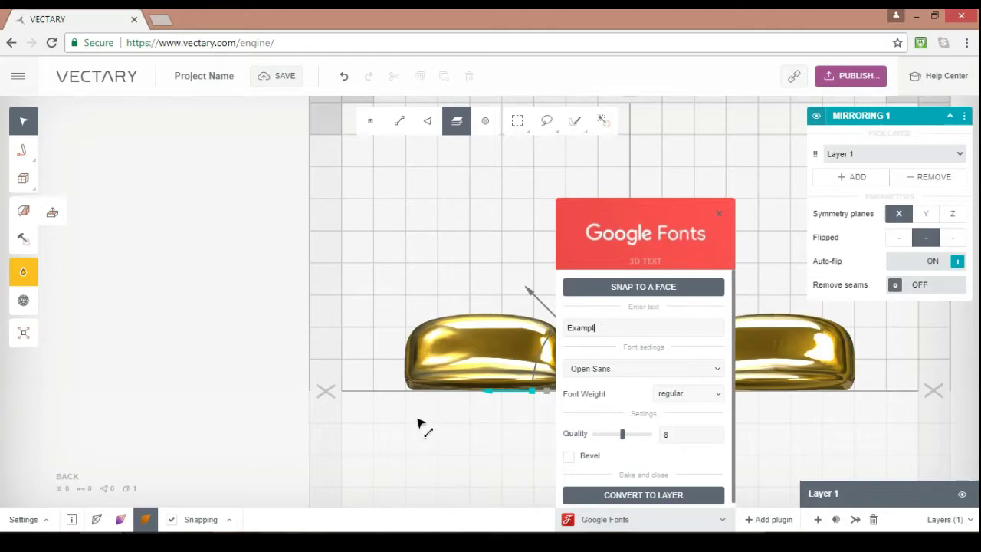
{"action": "key", "text": "BackSpace"}
{"action": "key", "text": "BackSpace"}
{"action": "key", "text": "BackSpace"}
{"action": "key", "text": "BackSpace"}
{"action": "key", "text": "BackSpace"}
{"action": "key", "text": "BackSpace"}
{"action": "type", "text": "V"}
{"action": "key", "text": "BackSpace"}
{"action": "key", "text": "BackSpace"}
{"action": "type", "text": "VECTARY"}
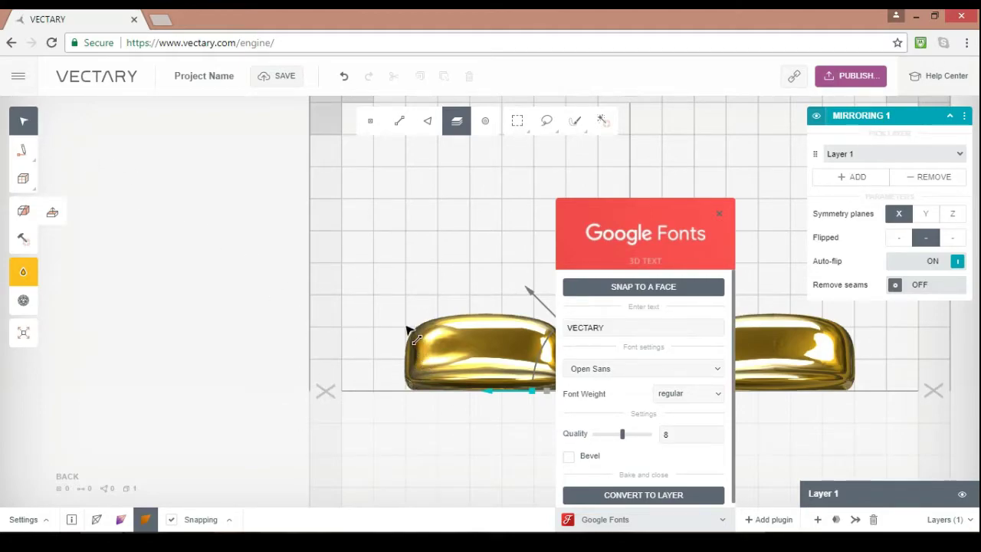
Set the font of the 3D text to Slabo 27px.
{"action": "key", "text": "Tab"}
{"action": "key", "text": "Down"}
{"action": "key", "text": "Down"}
{"action": "key", "text": "Return"}
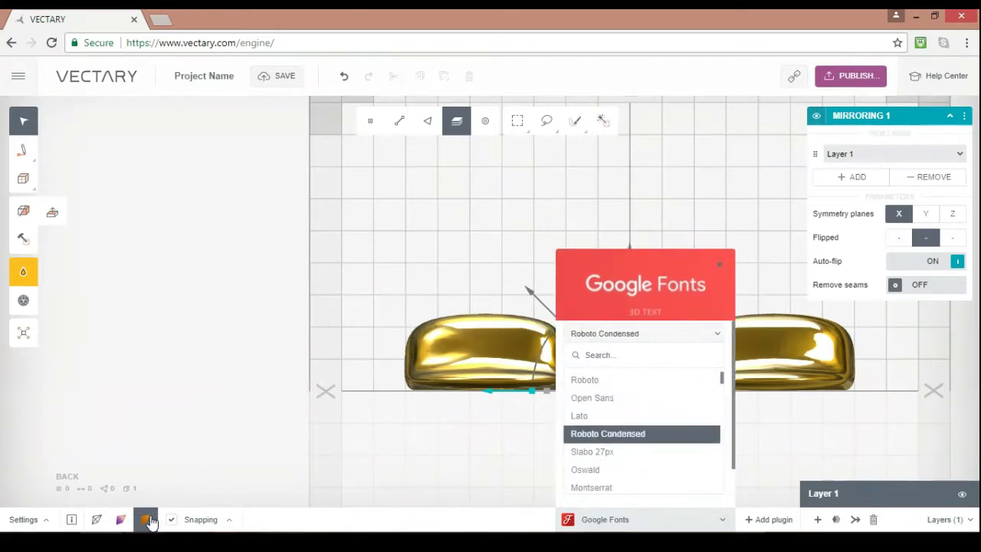
{"action": "key", "text": "Return"}
{"action": "key", "text": "Up"}
{"action": "key", "text": "Up"}
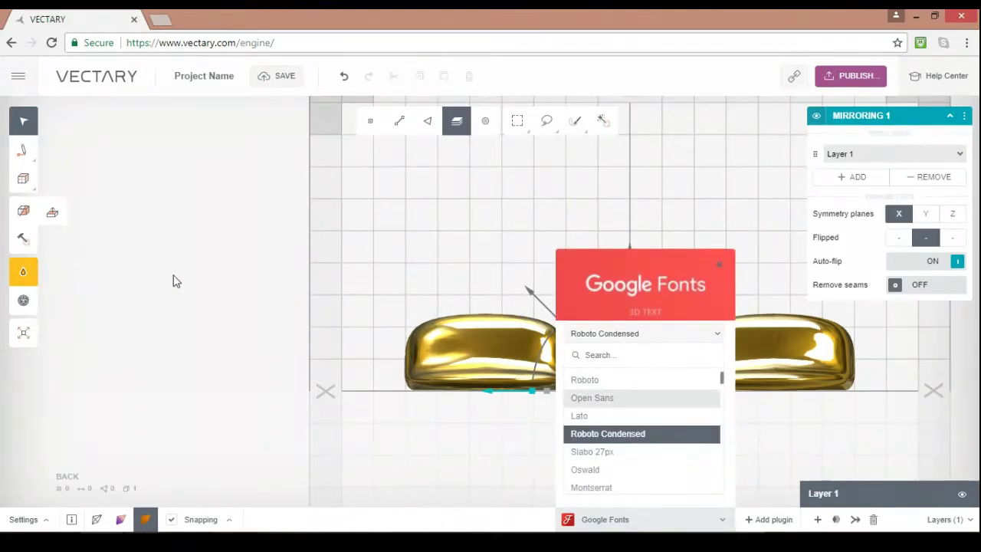
{"action": "key", "text": "Escape"}
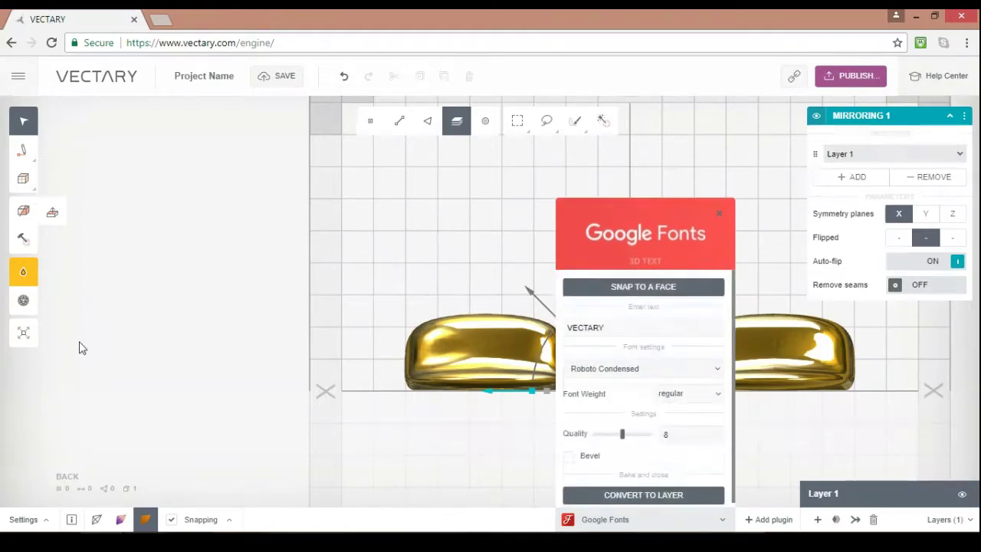
{"action": "key", "text": "Down"}
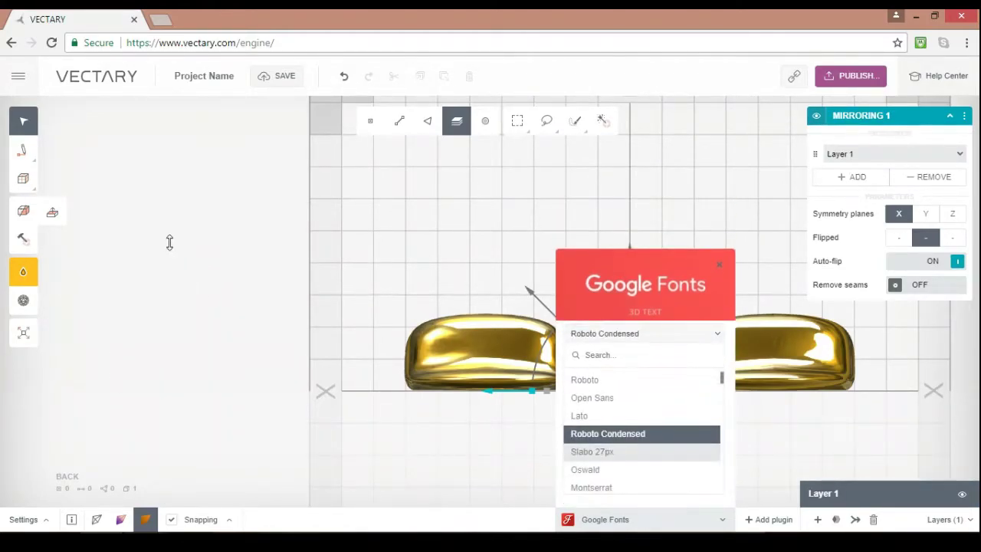
{"action": "key", "text": "Return"}
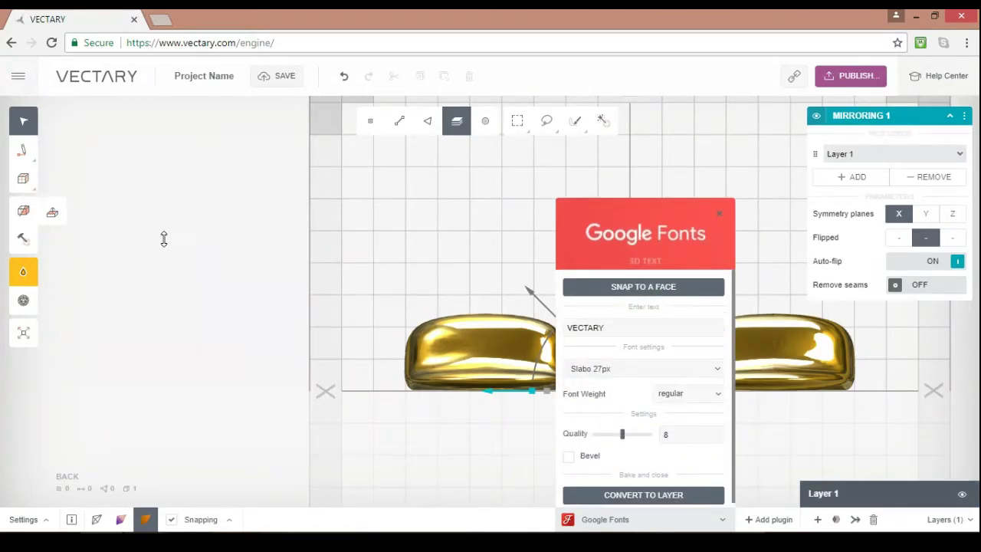
Keep the regular font weight, set the 3D text's quality to 15 and turn its bevel on.
{"action": "key", "text": "space"}
{"action": "key", "text": "Escape"}
{"action": "key", "text": "Left"}
{"action": "key", "text": "Right"}
{"action": "key", "text": "Right"}
{"action": "key", "text": "Right"}
{"action": "key", "text": "Right"}
{"action": "key", "text": "Right"}
{"action": "key", "text": "Right"}
{"action": "key", "text": "Right"}
{"action": "key", "text": "Right"}
{"action": "key", "text": "Tab"}
{"action": "key", "text": "space"}
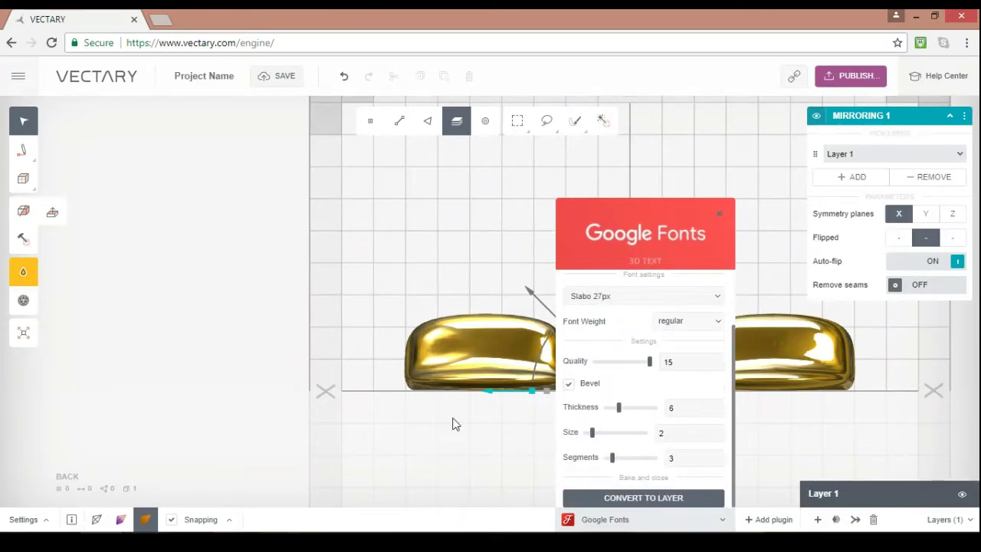
Set the 3D text's bevel thickness to 7, its bevel size to 4 and its segments to 15.
{"action": "key", "text": "Right"}
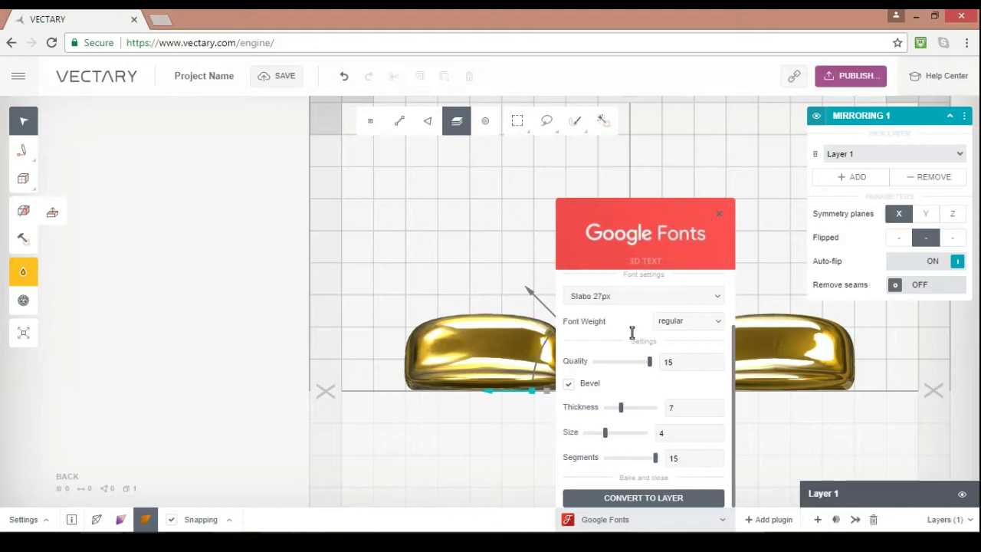
{"action": "key", "text": "Right"}
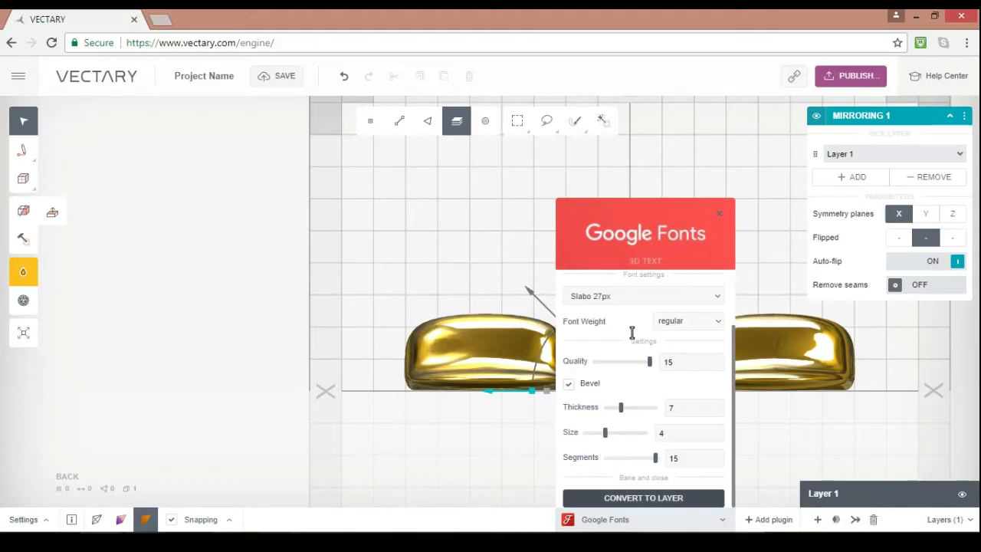
Snap the VECTARY text to the front face of the original cap and convert it to a layer.
{"action": "scroll", "coordinate": [631, 331], "scroll_direction": "up", "scroll_amount": 2}
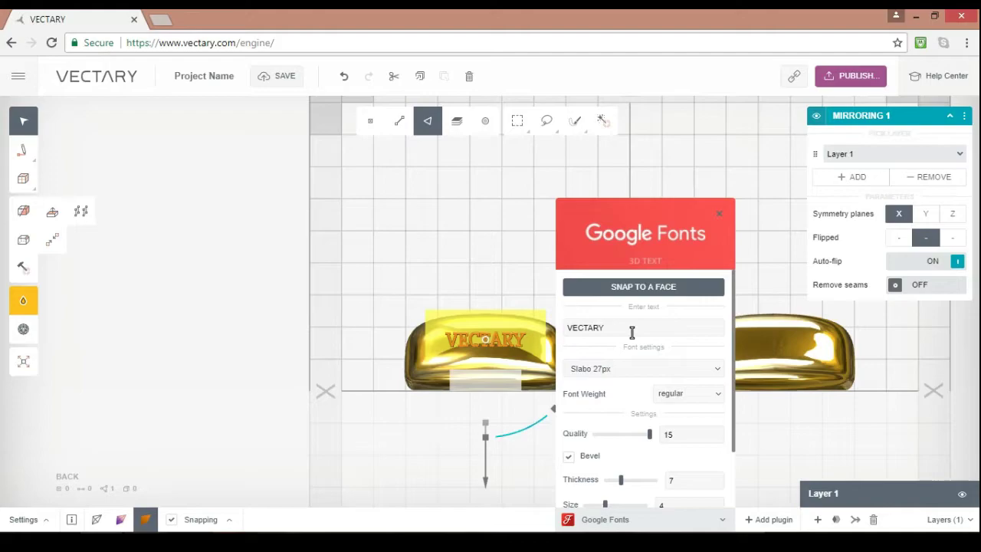
{"action": "scroll", "coordinate": [631, 332], "scroll_direction": "down", "scroll_amount": 1}
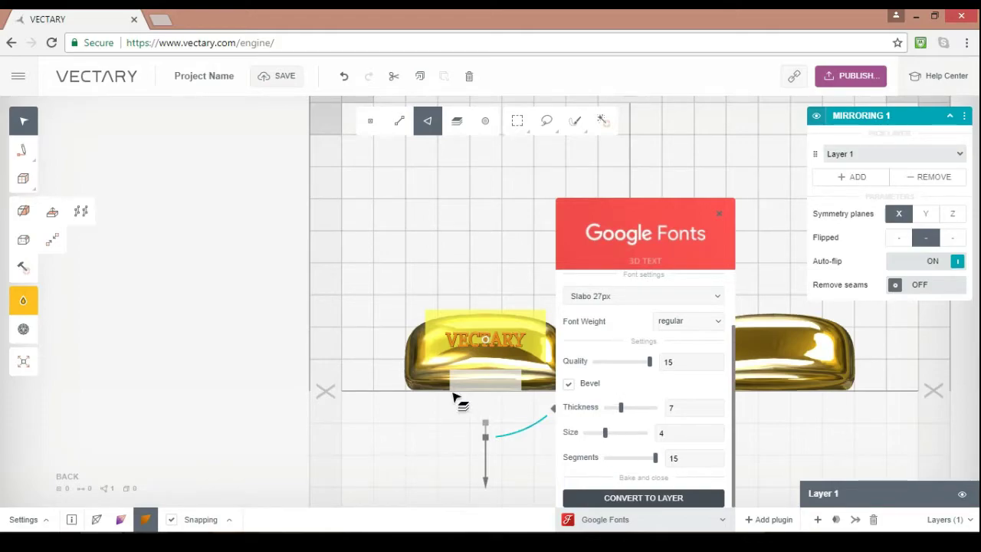
{"action": "left_click", "coordinate": [643, 498]}
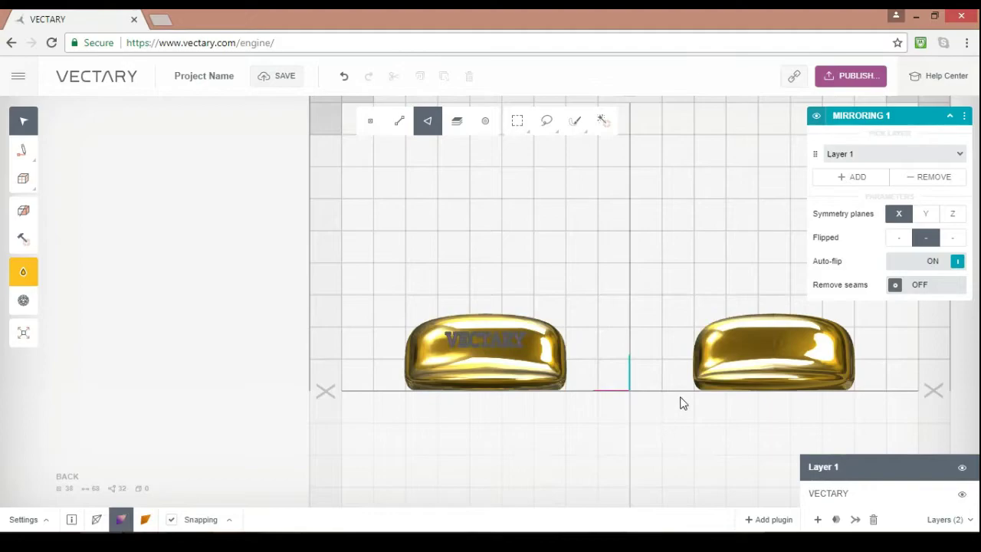
Undo the placement of the VECTARY text on the cap.
{"action": "left_click_drag", "start_coordinate": [687, 420], "coordinate": [575, 462]}
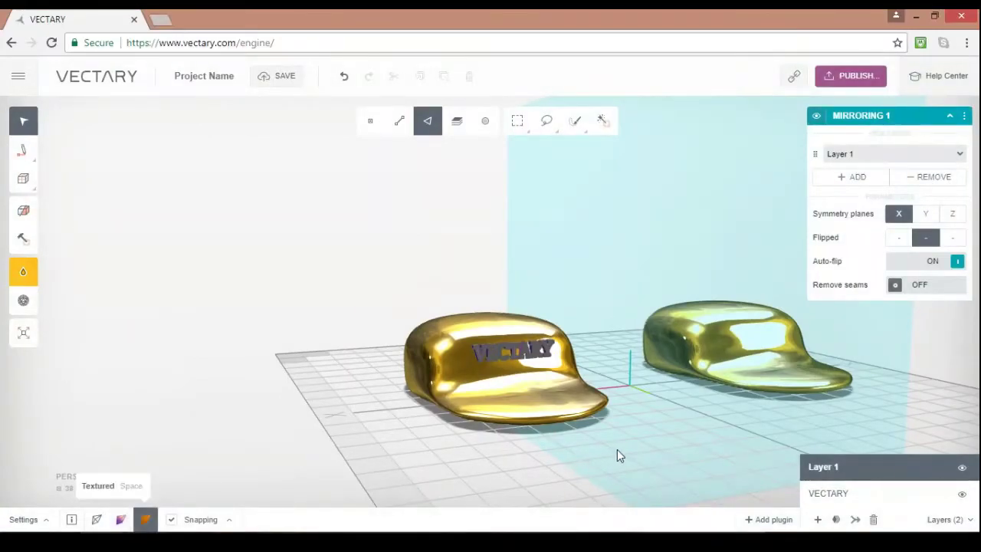
{"action": "left_click", "coordinate": [23, 272]}
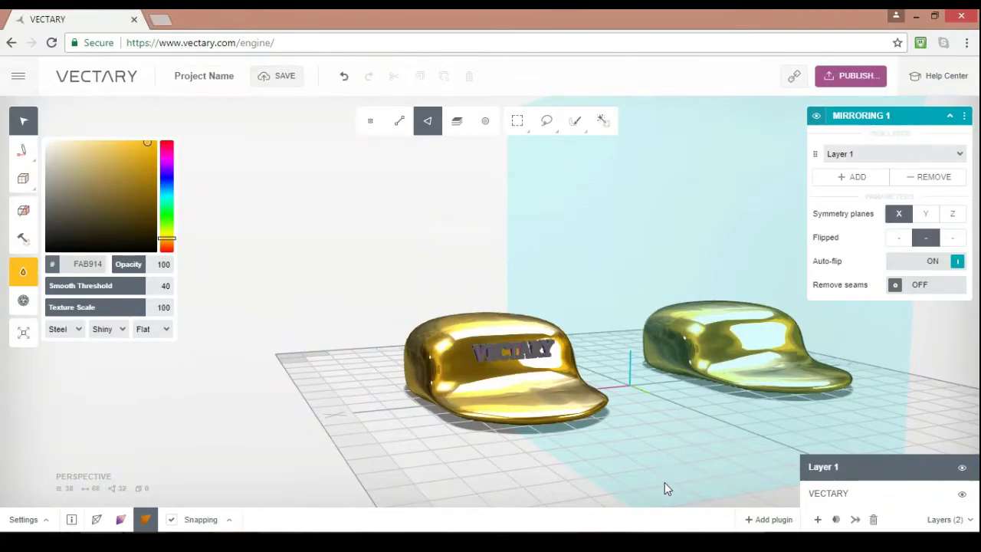
{"action": "key", "text": "ctrl+z"}
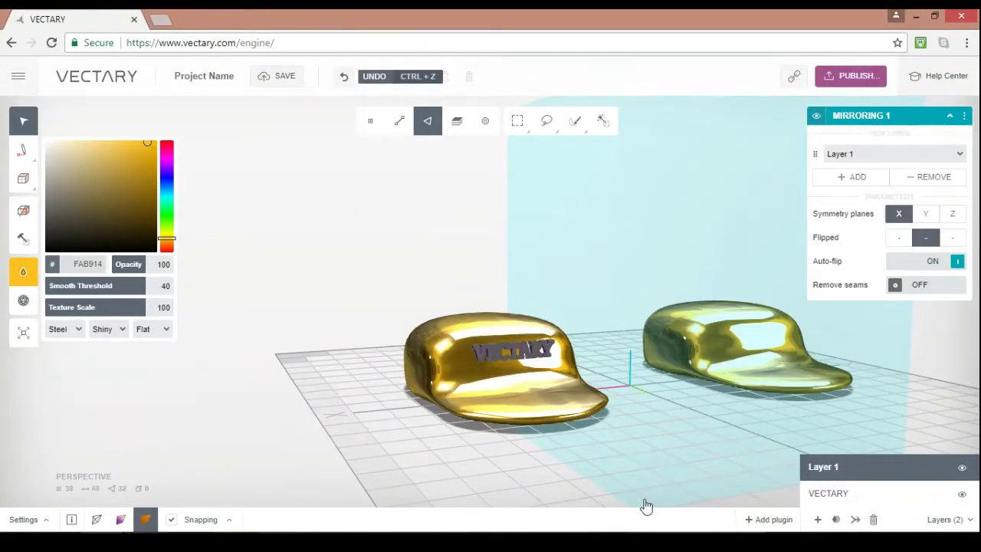
{"action": "key", "text": "ctrl+z"}
{"action": "key", "text": "ctrl+z"}
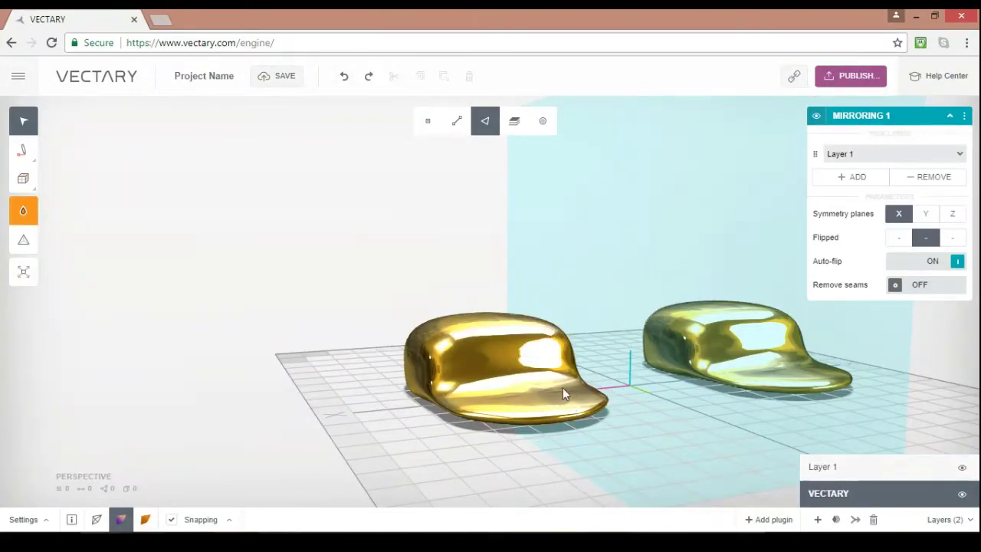
Rename the cap's layer as Hat.
{"action": "left_click", "coordinate": [493, 350]}
{"action": "key", "text": "BackSpace"}
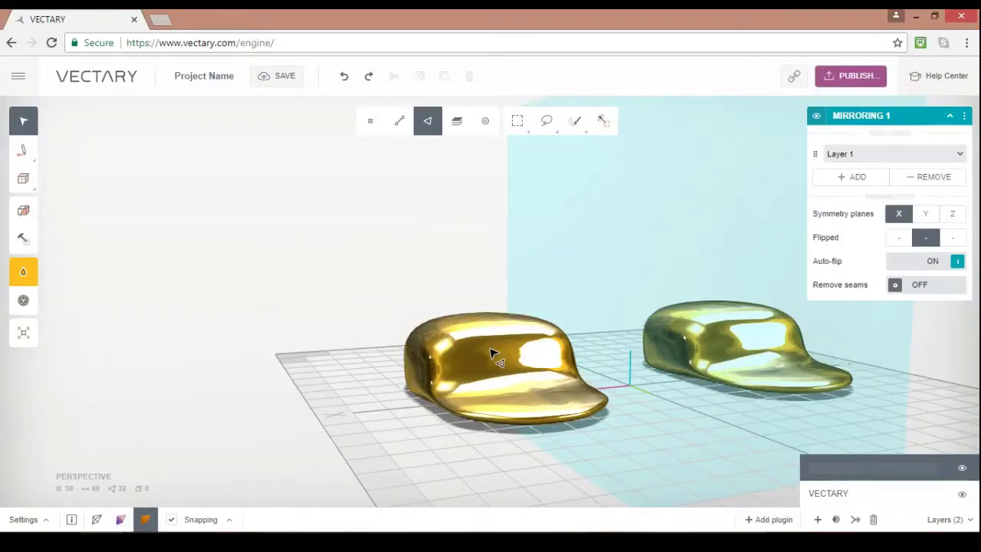
{"action": "type", "text": "Hat"}
{"action": "key", "text": "Return"}
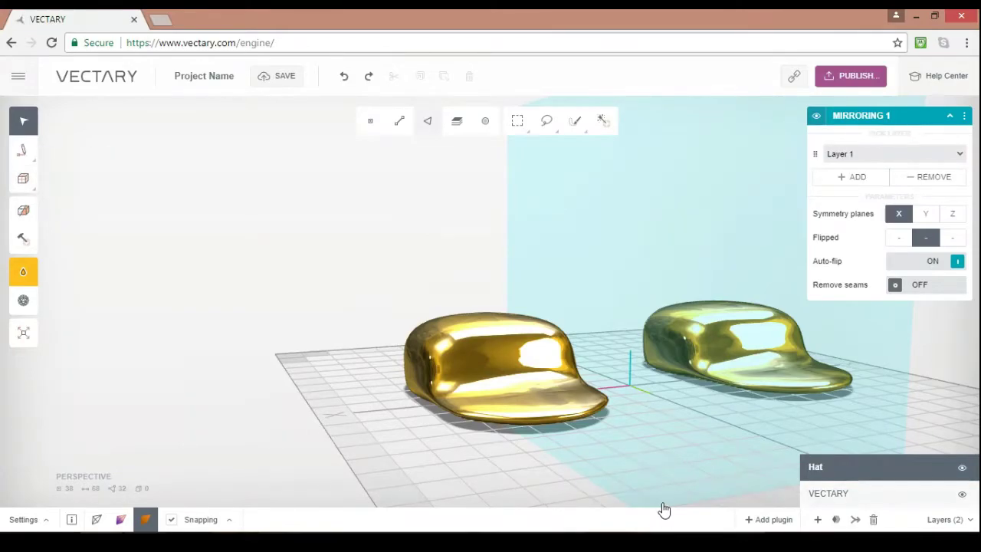
Restore the undone text in the VECTARY layer and colour it white (FFFFFF).
{"action": "left_click", "coordinate": [658, 498]}
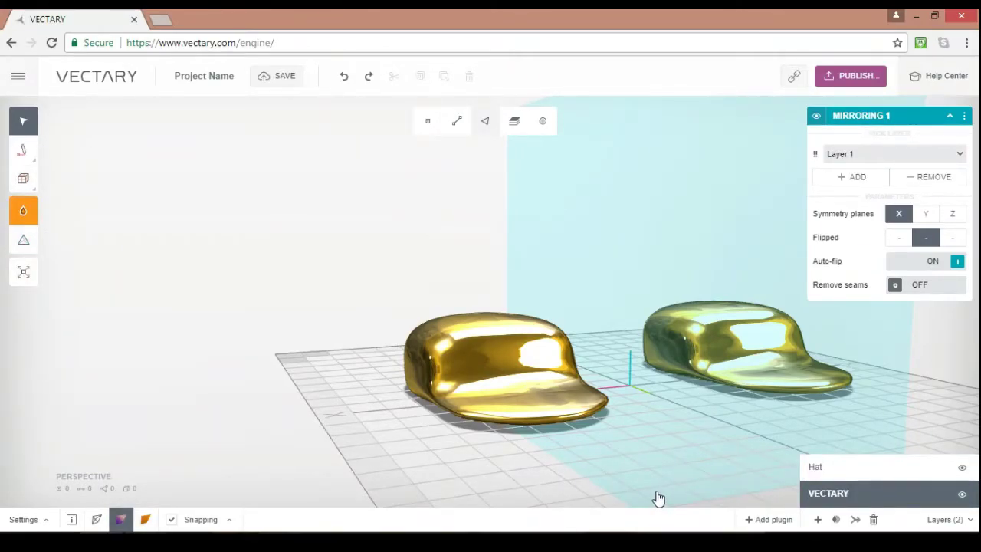
{"action": "key", "text": "ctrl+shift+z"}
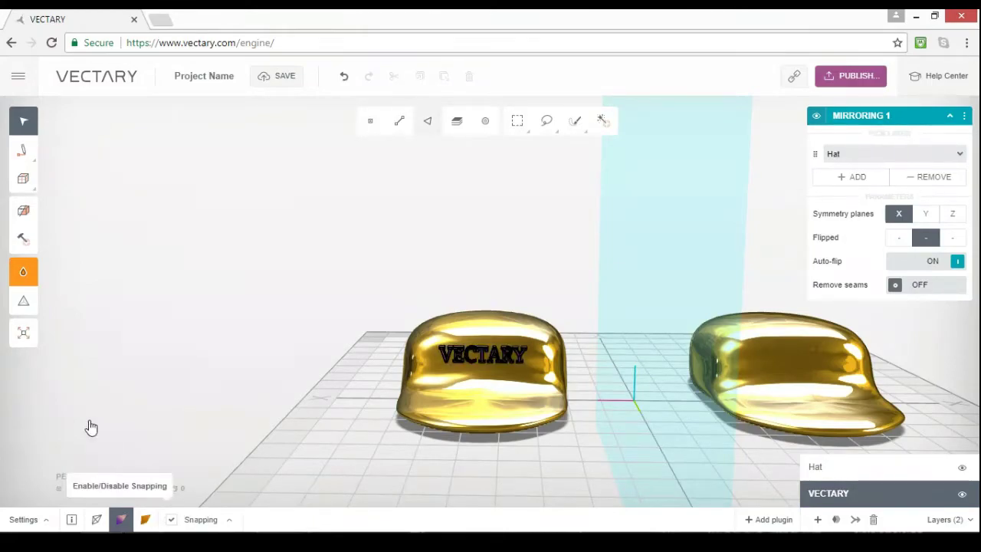
{"action": "left_click", "coordinate": [22, 274]}
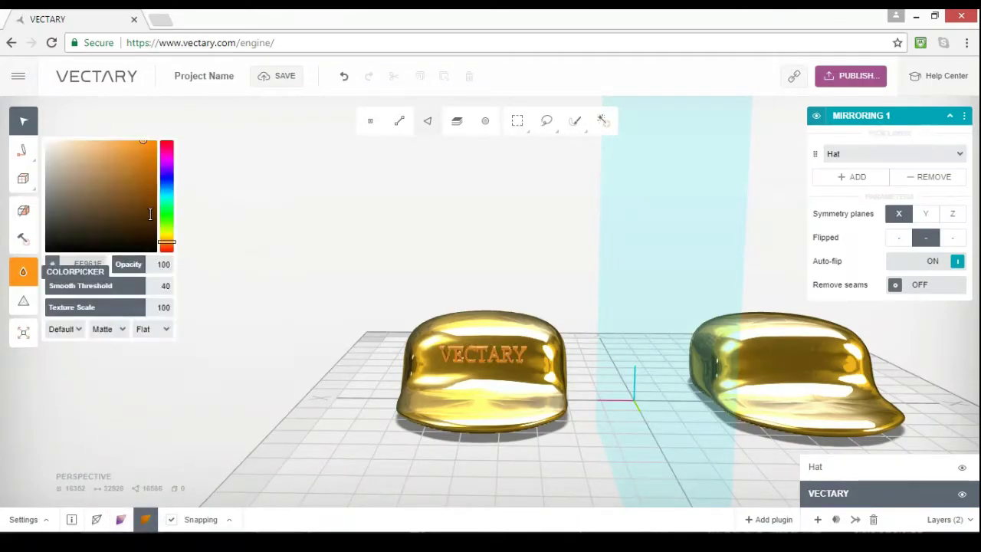
{"action": "mouse_move", "coordinate": [68, 225]}
{"action": "left_mouse_down"}
{"action": "mouse_move", "coordinate": [70, 159]}
{"action": "mouse_move", "coordinate": [21, 120]}
{"action": "left_mouse_up"}
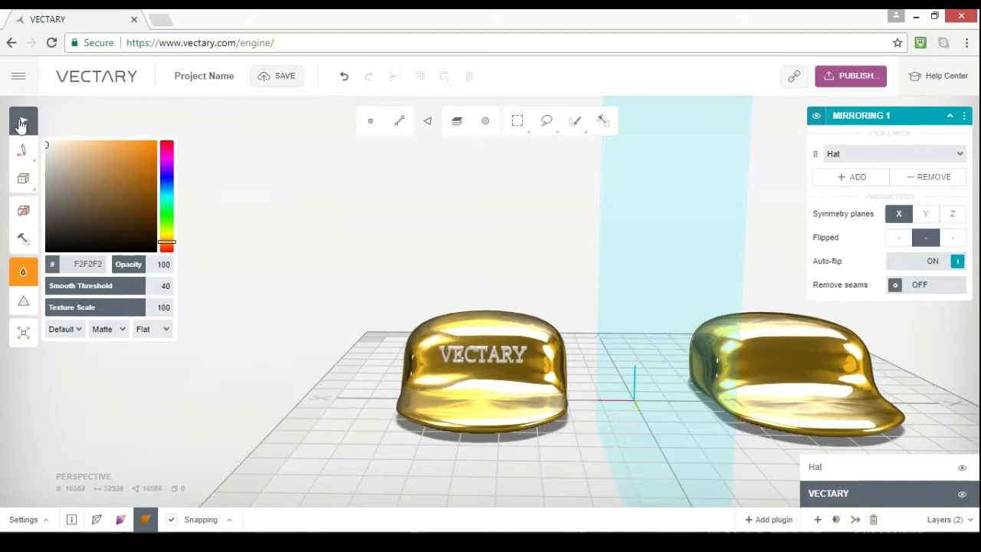
Set the VECTARY text's material to Steel, Shiny and change its shading type.
{"action": "left_click", "coordinate": [65, 329]}
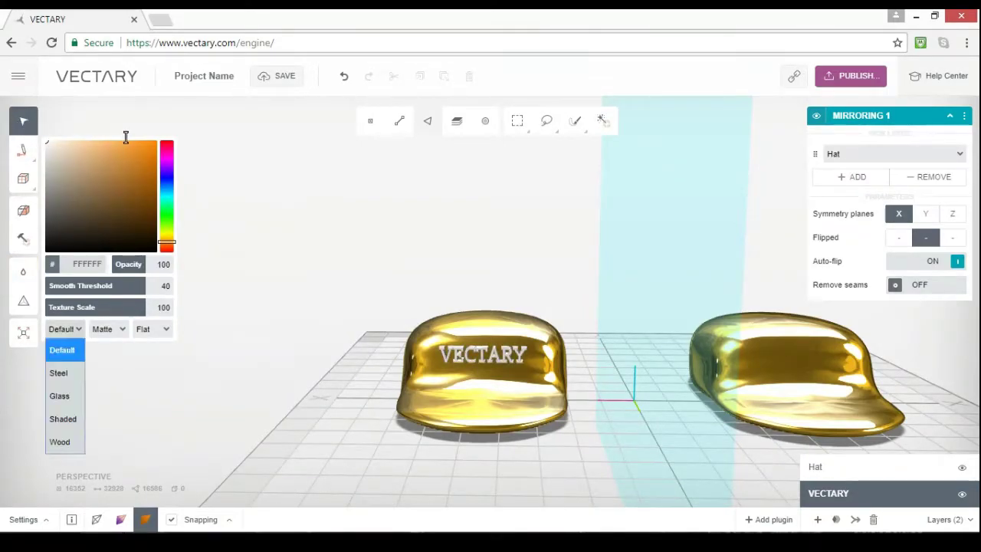
{"action": "left_click", "coordinate": [60, 372]}
{"action": "left_click", "coordinate": [108, 329]}
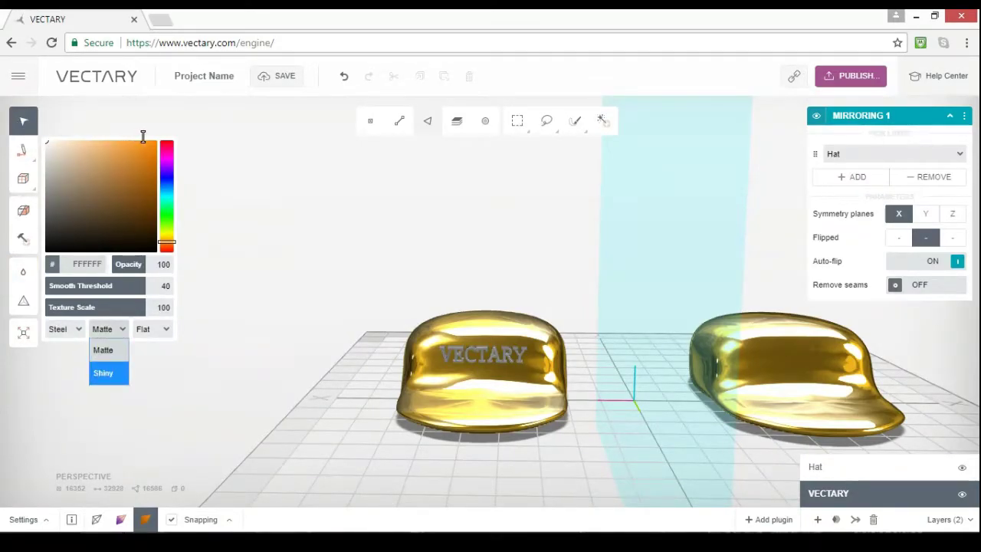
{"action": "left_click", "coordinate": [103, 373]}
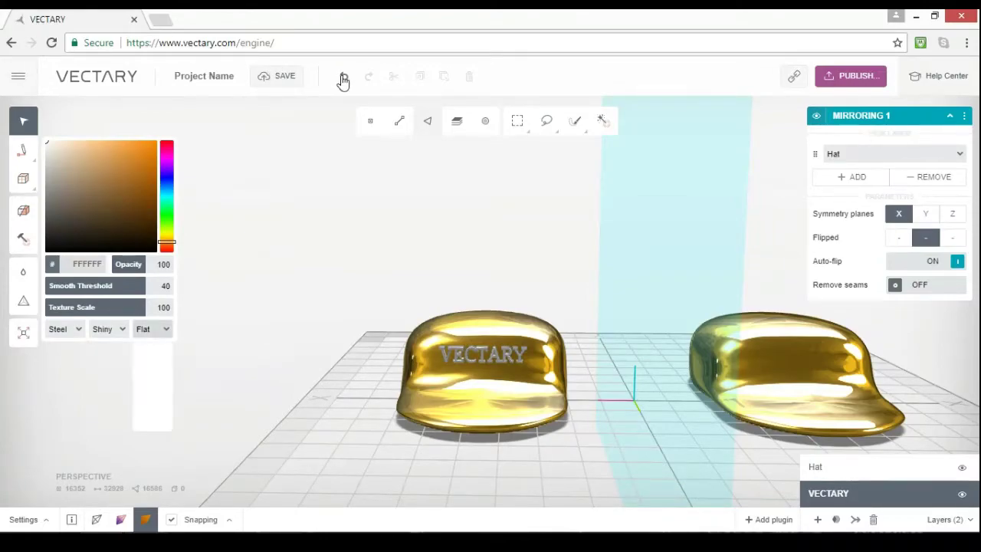
{"action": "left_click", "coordinate": [152, 329]}
{"action": "left_click", "coordinate": [149, 372]}
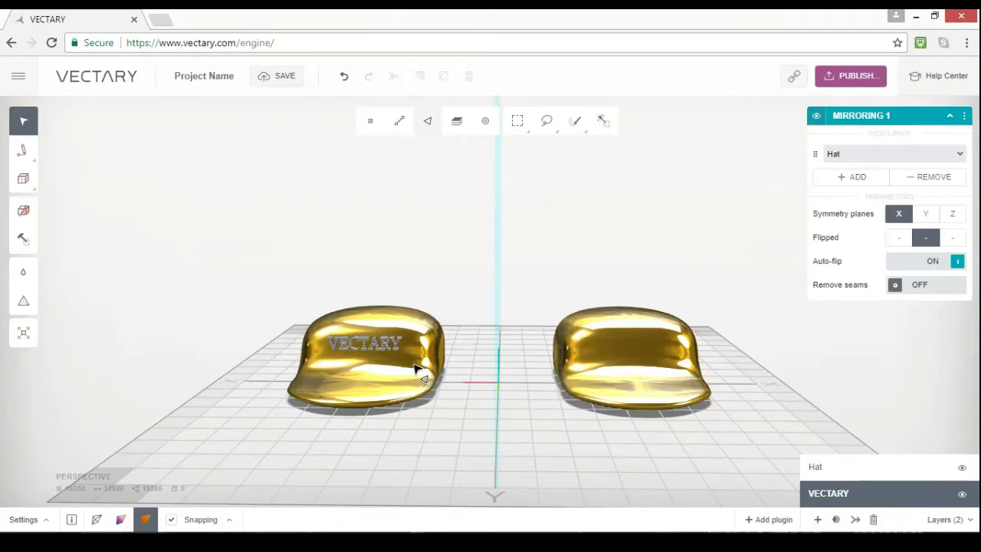
Examine both golden caps with the text in the back view and from above.
{"action": "right_click_drag", "start_coordinate": [414, 369], "coordinate": [414, 369]}
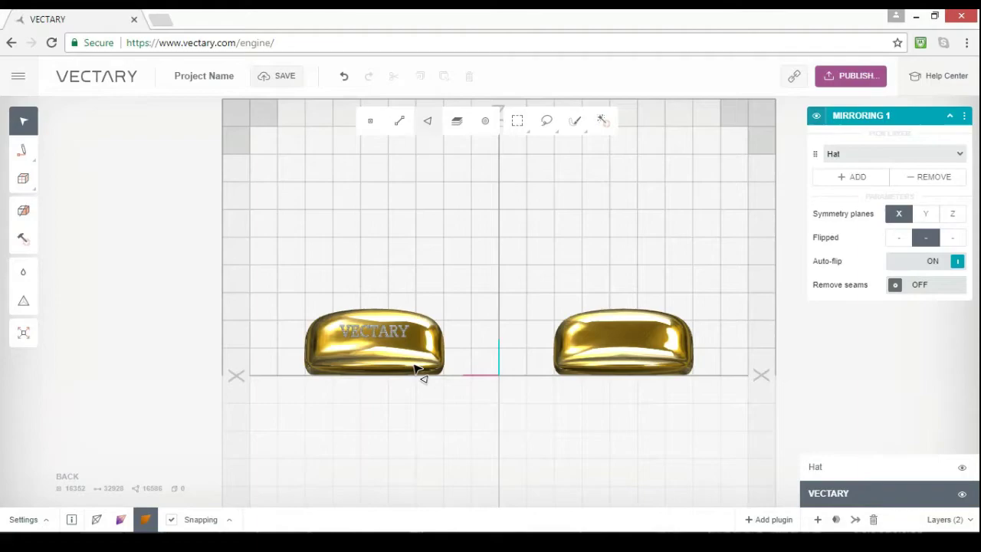
{"action": "right_click_drag", "start_coordinate": [414, 369], "coordinate": [418, 370]}
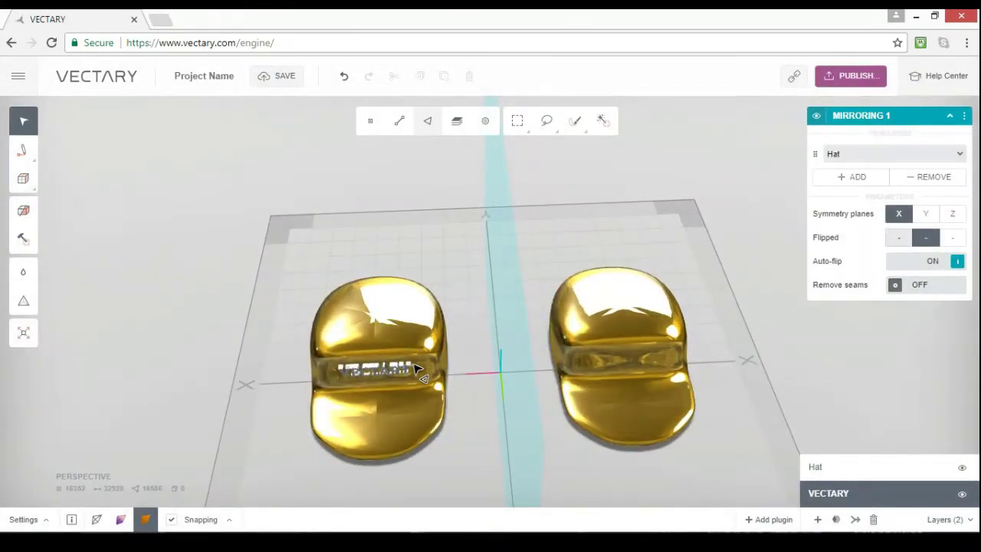
{"action": "left_click", "coordinate": [898, 237]}
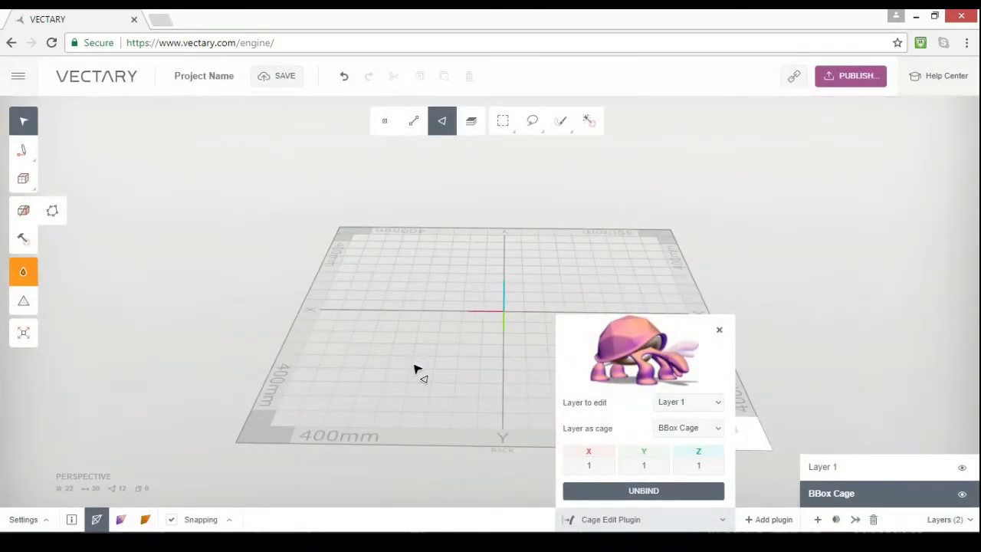
Choose BBox Cage as the layer to edit in the Cage Edit plugin.
{"action": "key", "text": "Up"}
{"action": "key", "text": "Down"}
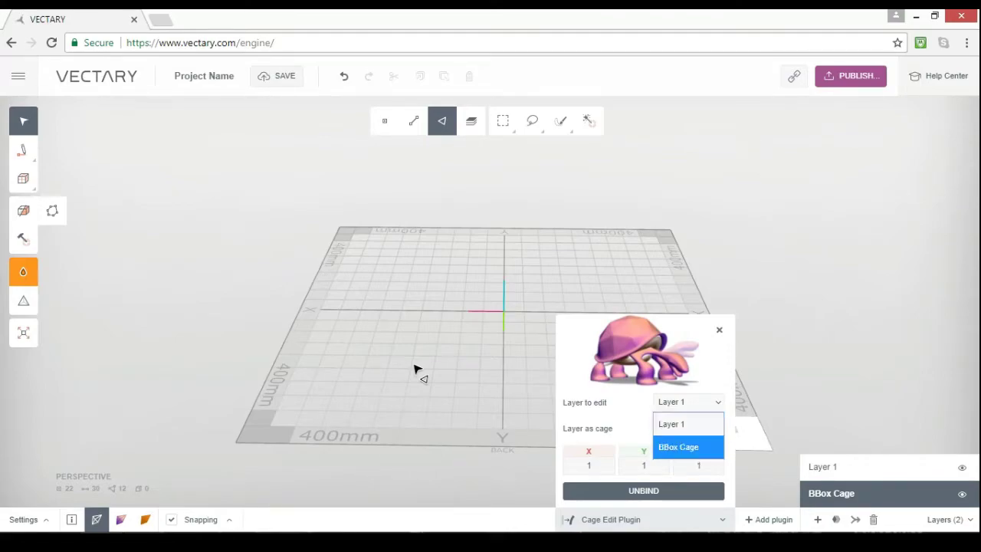
{"action": "key", "text": "Return"}
{"action": "right_click_drag", "start_coordinate": [414, 368], "coordinate": [414, 367]}
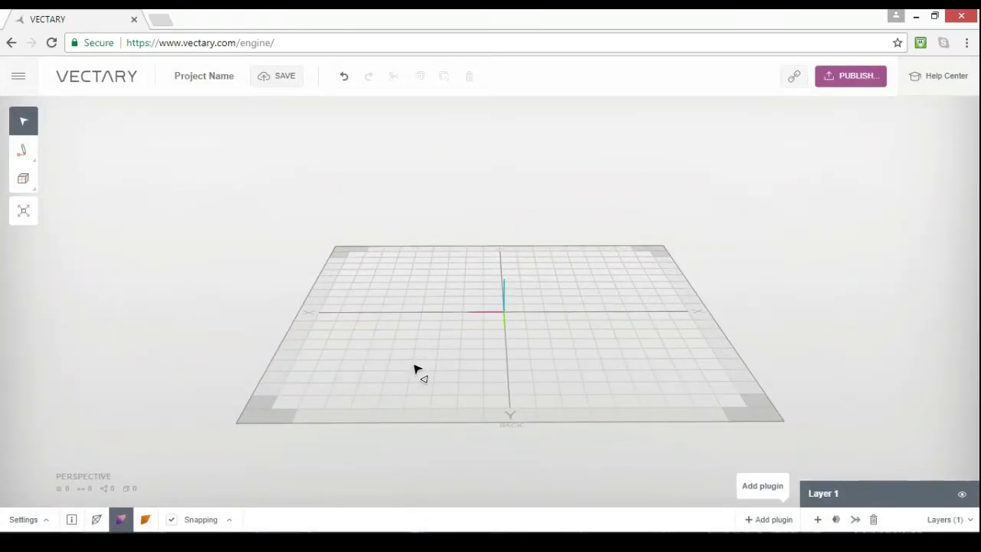
Browse the plugins available in My Plugins without adding one.
{"action": "left_click", "coordinate": [768, 520]}
{"action": "scroll", "coordinate": [416, 370], "scroll_direction": "down", "scroll_amount": 4}
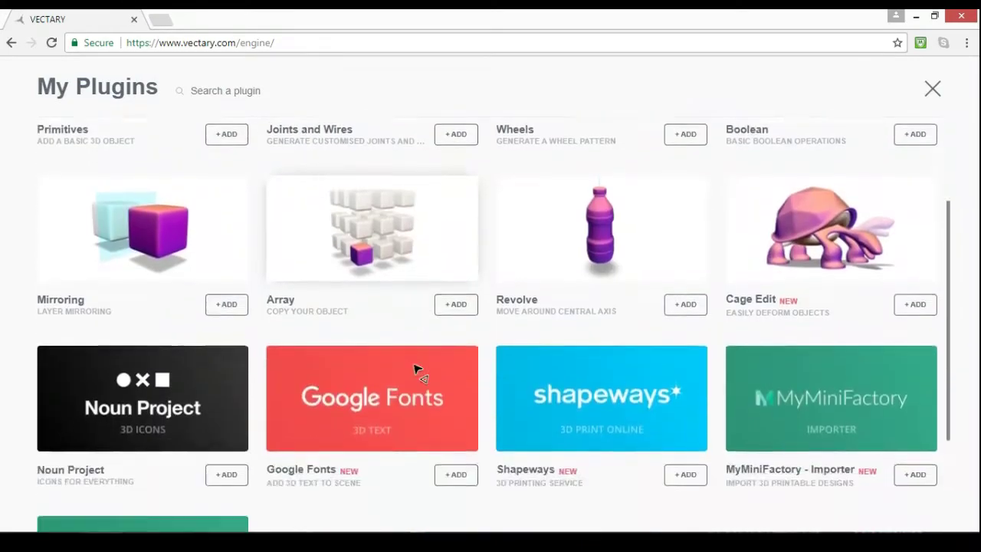
{"action": "scroll", "coordinate": [416, 370], "scroll_direction": "up", "scroll_amount": 3}
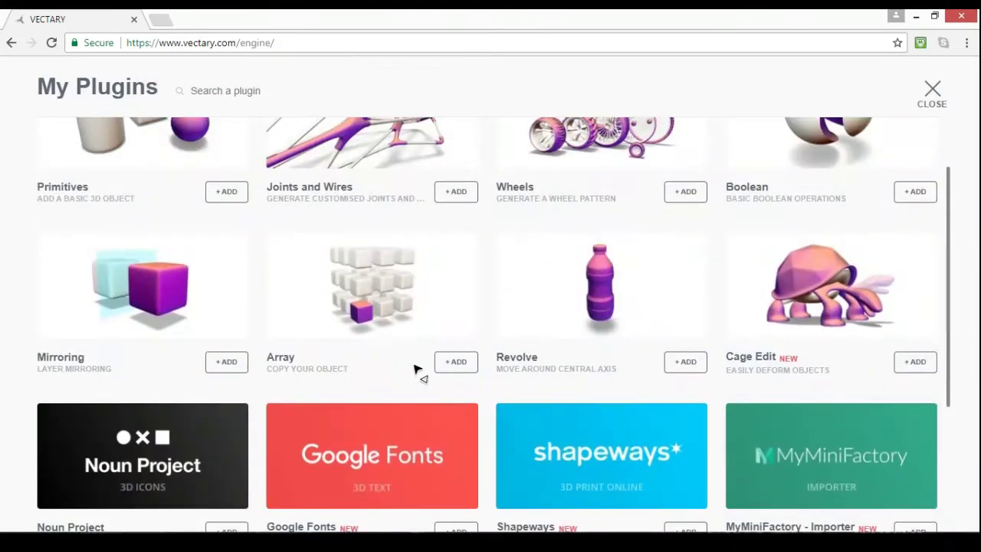
{"action": "scroll", "coordinate": [416, 370], "scroll_direction": "up", "scroll_amount": 1}
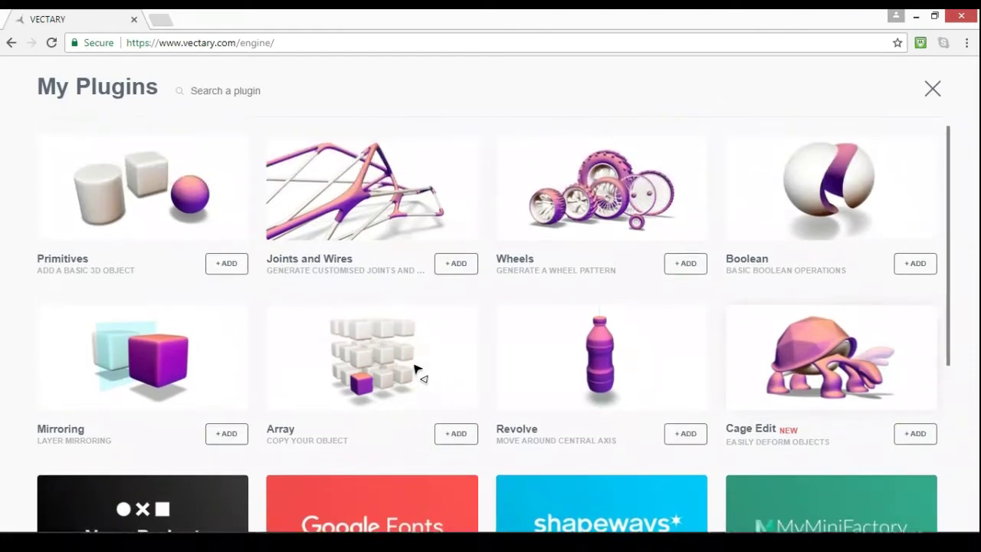
{"action": "key", "text": "Escape"}
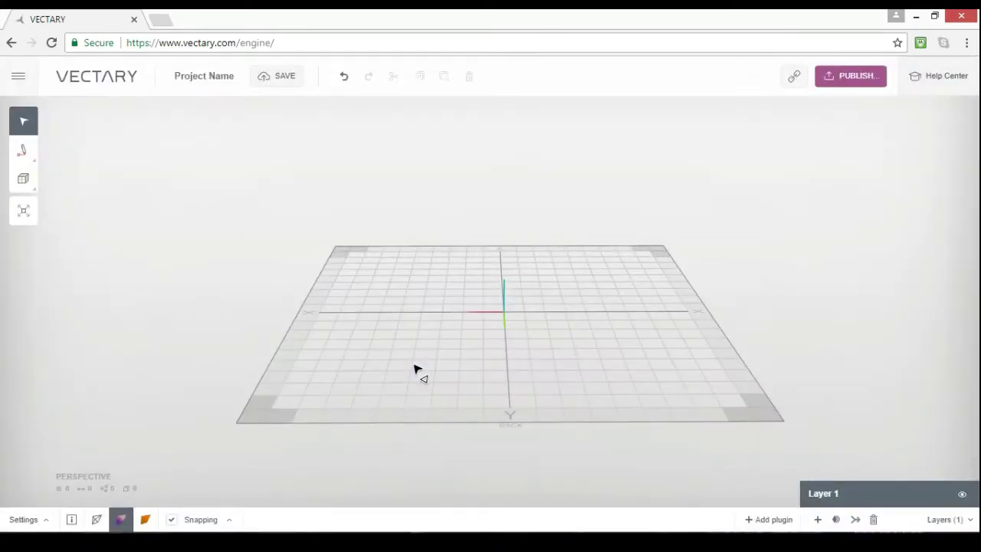
Draw a cylinder from the top view on one side of the origin and add the Mirroring plugin with the X symmetry plane.
{"action": "mouse_move", "coordinate": [23, 179]}
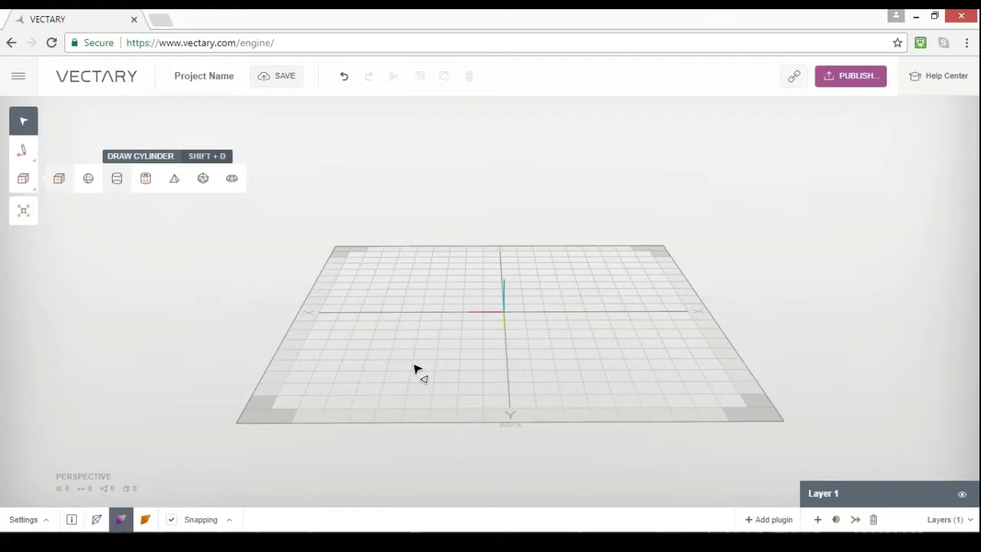
{"action": "key", "text": "shift+d"}
{"action": "right_click_drag", "start_coordinate": [414, 365], "coordinate": [415, 421]}
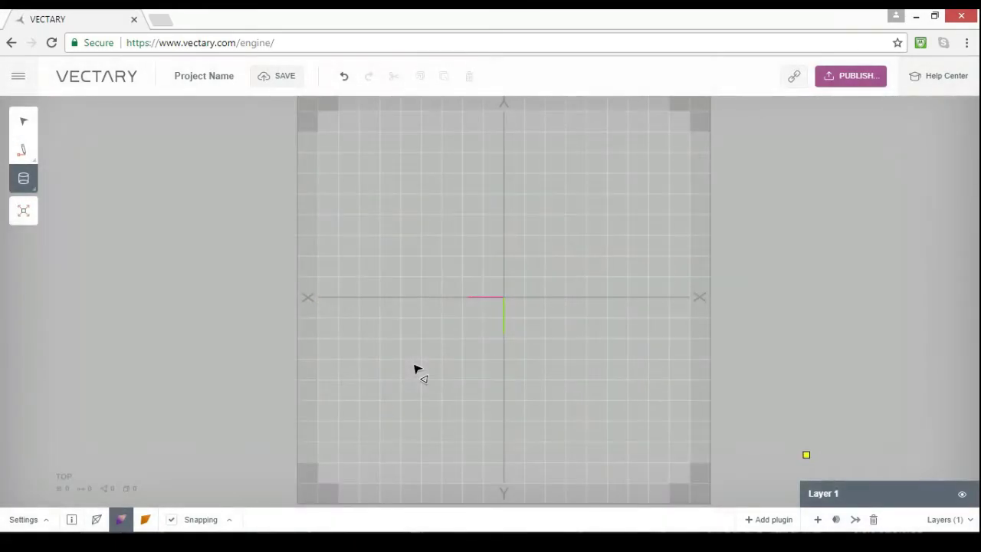
{"action": "left_click", "coordinate": [768, 519]}
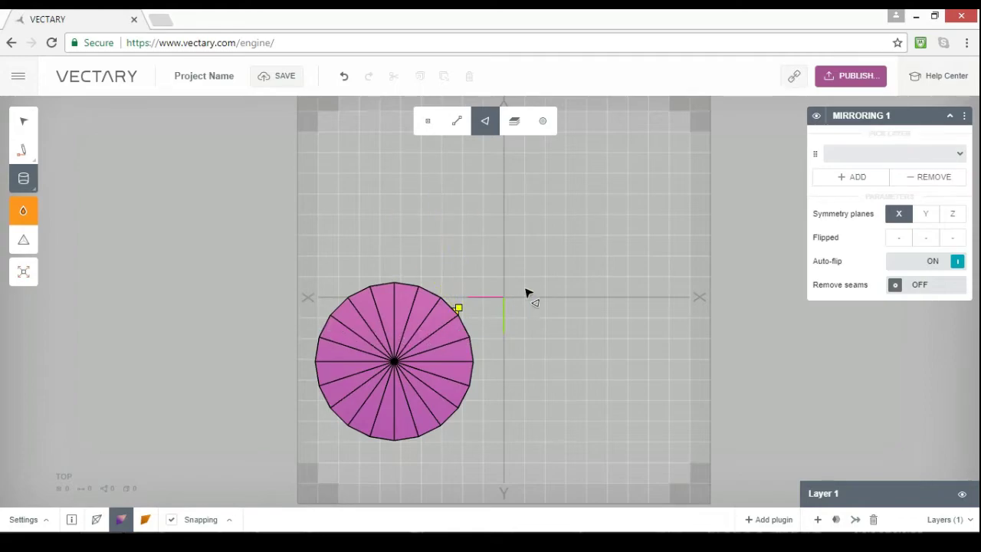
{"action": "key", "text": "p"}
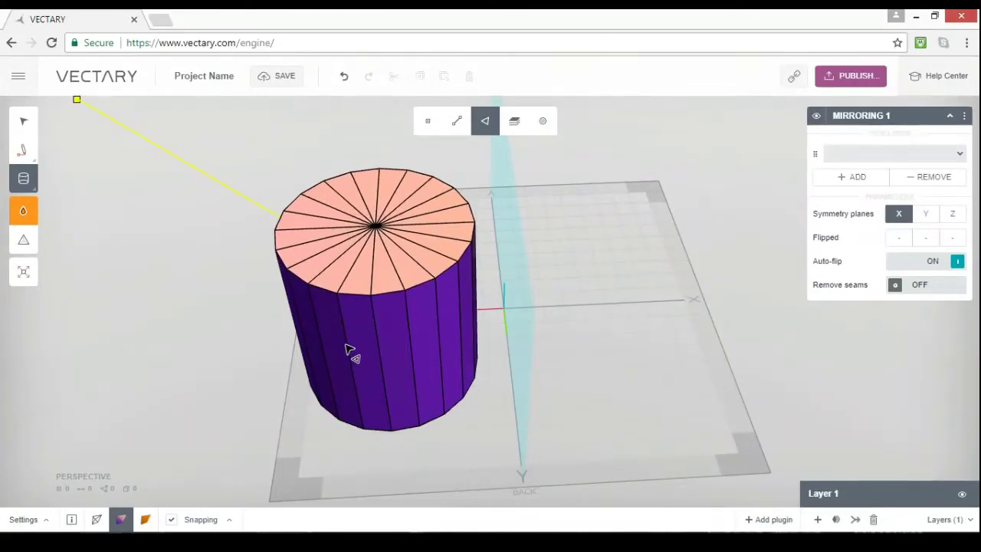
Select the whole large cylinder and delete it, keeping the Mirroring plugin in place.
{"action": "key", "text": "ctrl+z"}
{"action": "left_click", "coordinate": [23, 121]}
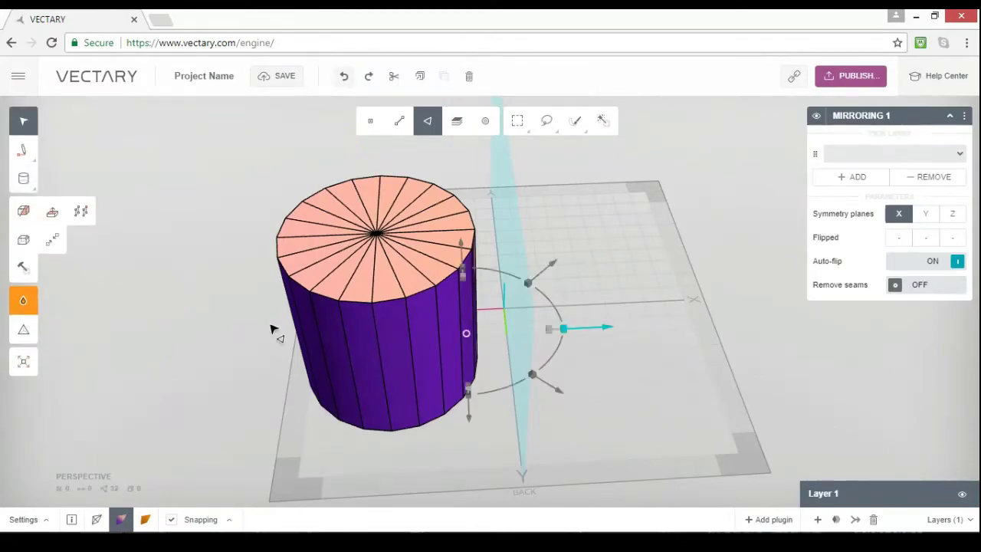
{"action": "key", "text": "x"}
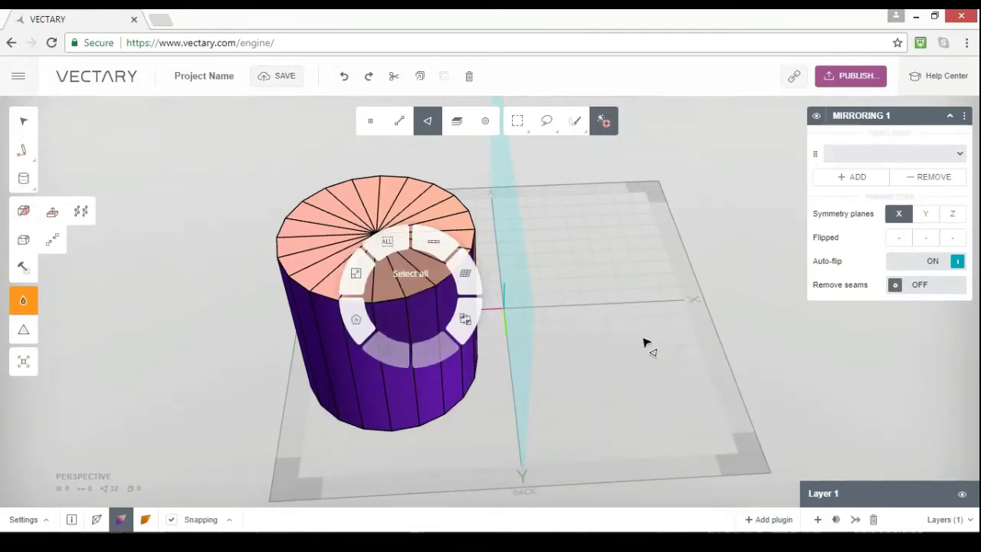
{"action": "key", "text": "Escape"}
{"action": "key", "text": "x"}
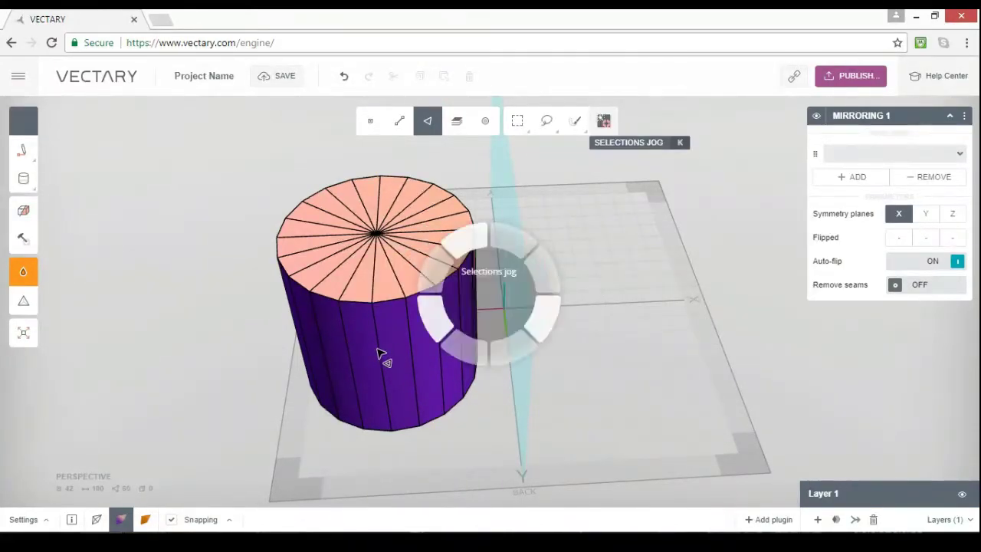
{"action": "key", "text": "Delete"}
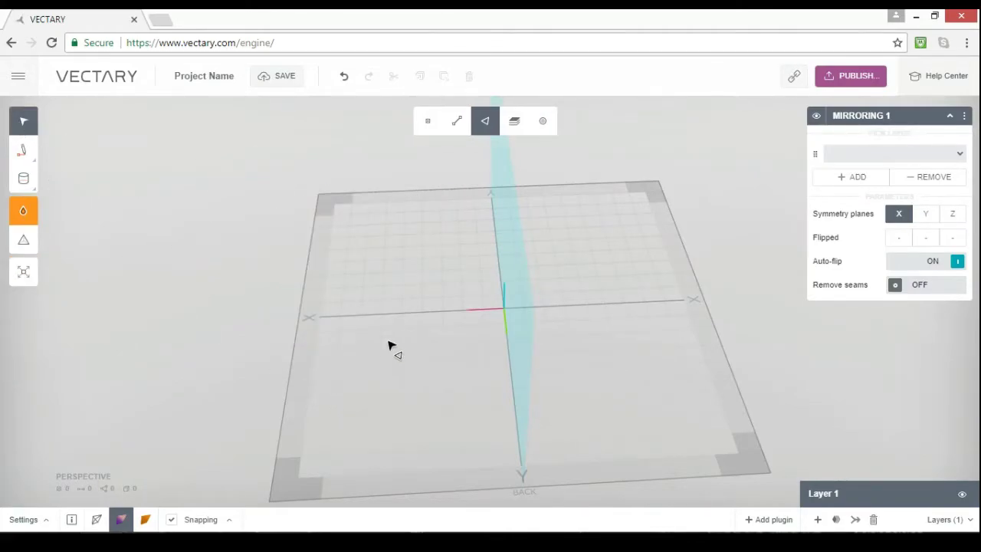
Draw a narrower cylinder from the top view, entirely on one side of the X symmetry plane.
{"action": "key", "text": "shift+c"}
{"action": "key", "text": "7"}
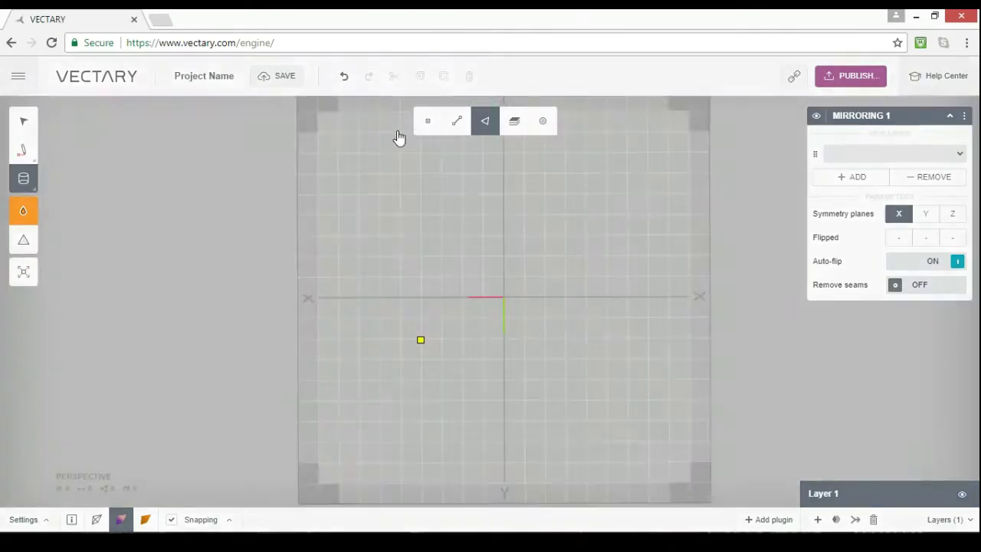
{"action": "left_click", "coordinate": [409, 353]}
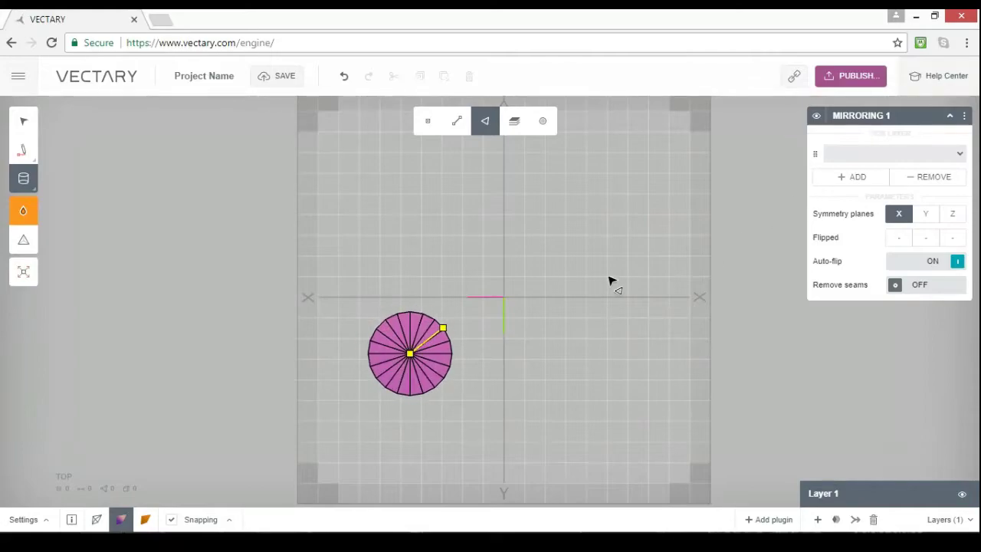
{"action": "right_click_drag", "start_coordinate": [644, 443], "coordinate": [559, 332]}
{"action": "left_click", "coordinate": [522, 291]}
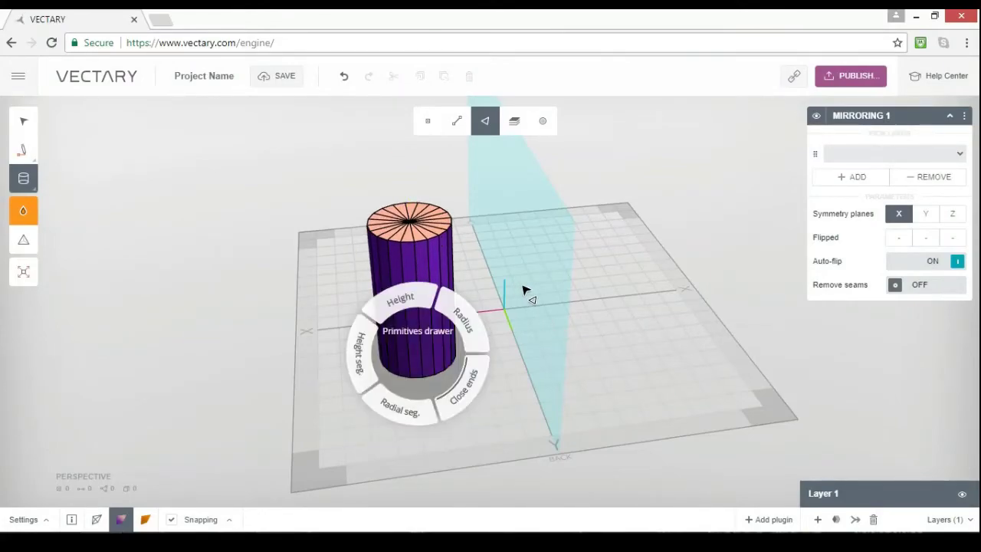
{"action": "key", "text": "Escape"}
Pick Layer 1 as the layer for the Mirroring plugin to mirror the cylinder across the X plane.
{"action": "right_click_drag", "start_coordinate": [597, 347], "coordinate": [595, 325]}
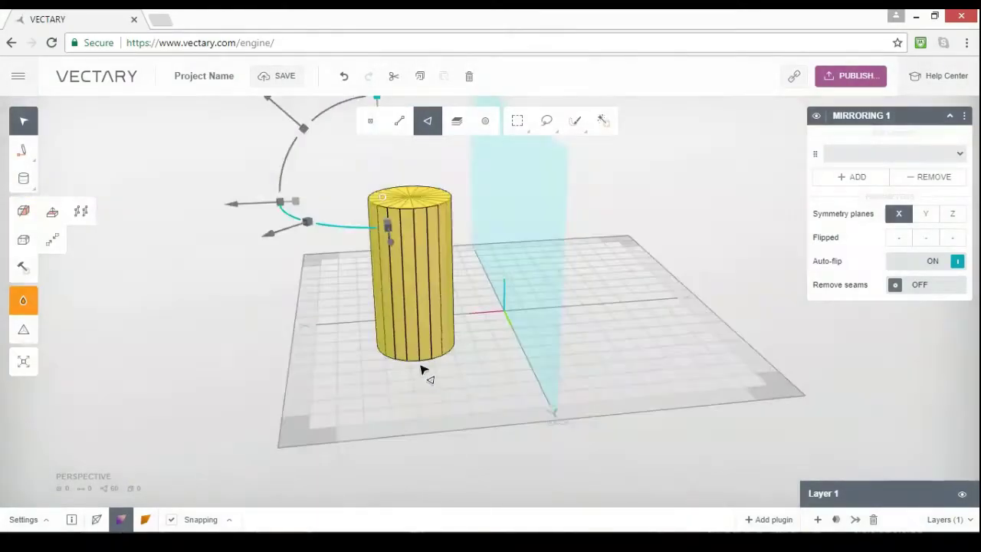
{"action": "left_click", "coordinate": [676, 374]}
{"action": "right_click_drag", "start_coordinate": [599, 359], "coordinate": [544, 410]}
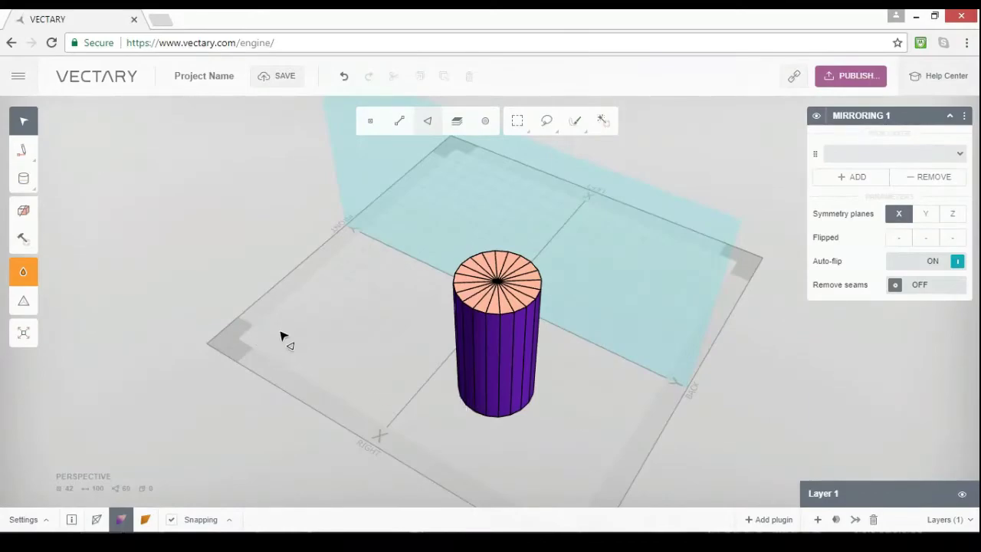
{"action": "right_click_drag", "start_coordinate": [342, 348], "coordinate": [569, 406]}
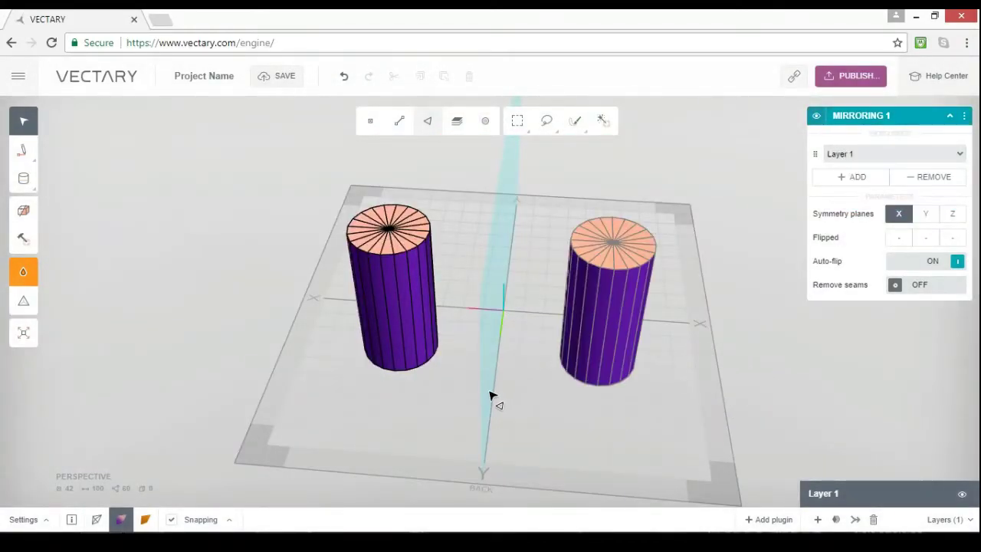
{"action": "key", "text": "7"}
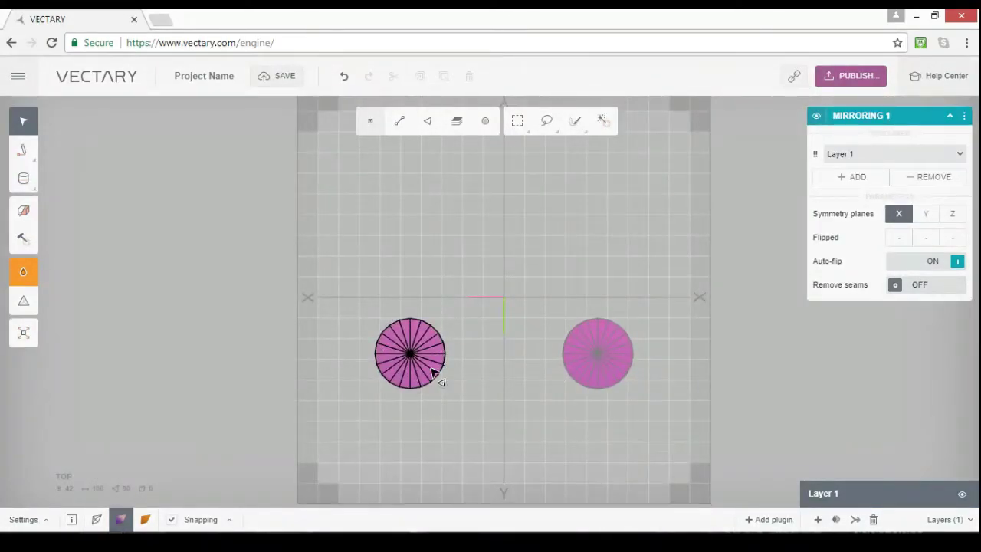
{"action": "right_click_drag", "start_coordinate": [432, 373], "coordinate": [902, 245]}
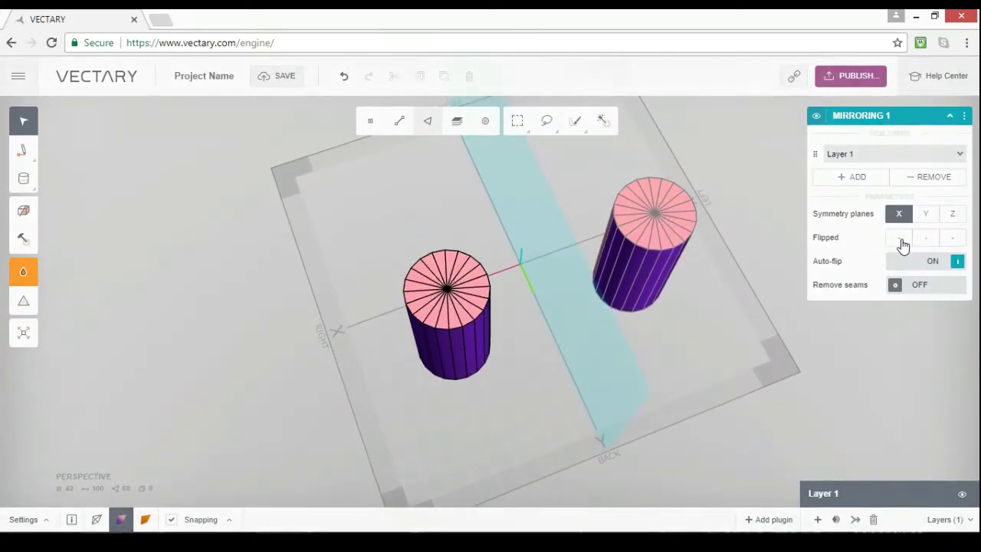
Select all the triangular faces of the original cylinder's top cap one after another and delete them.
{"action": "scroll", "coordinate": [931, 245], "scroll_direction": "up", "scroll_amount": 6}
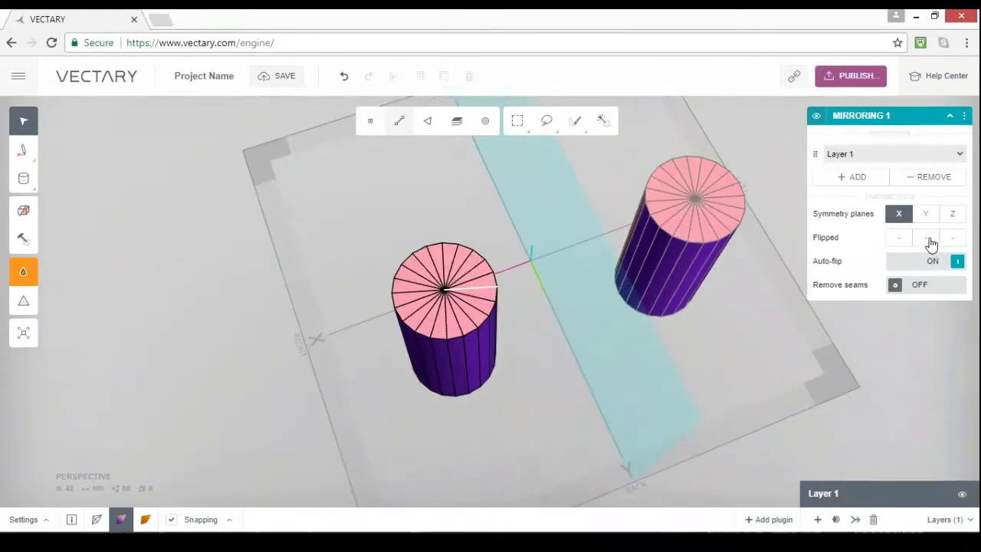
{"action": "left_click", "coordinate": [468, 247]}
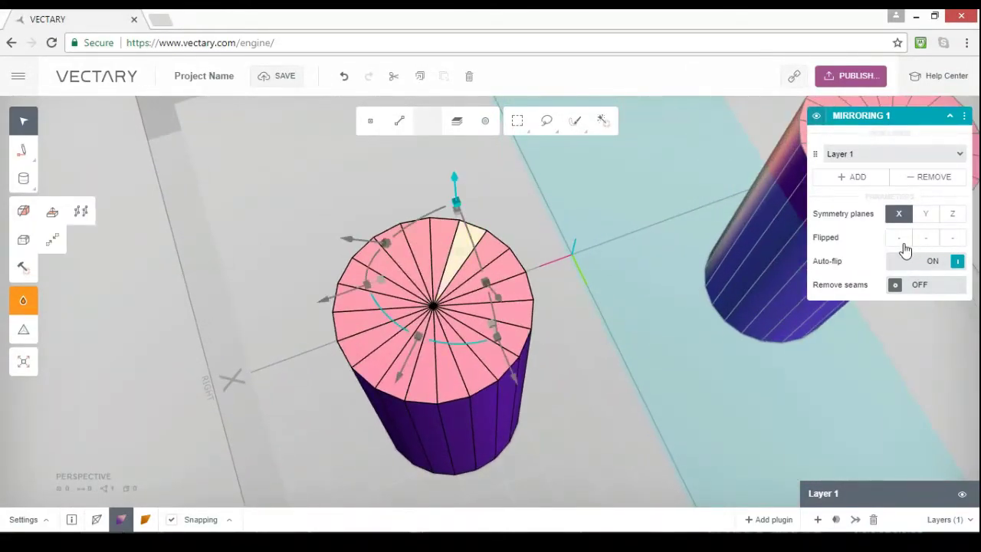
{"action": "left_click", "coordinate": [486, 253], "text": "shift"}
{"action": "left_click", "coordinate": [499, 270], "text": "shift"}
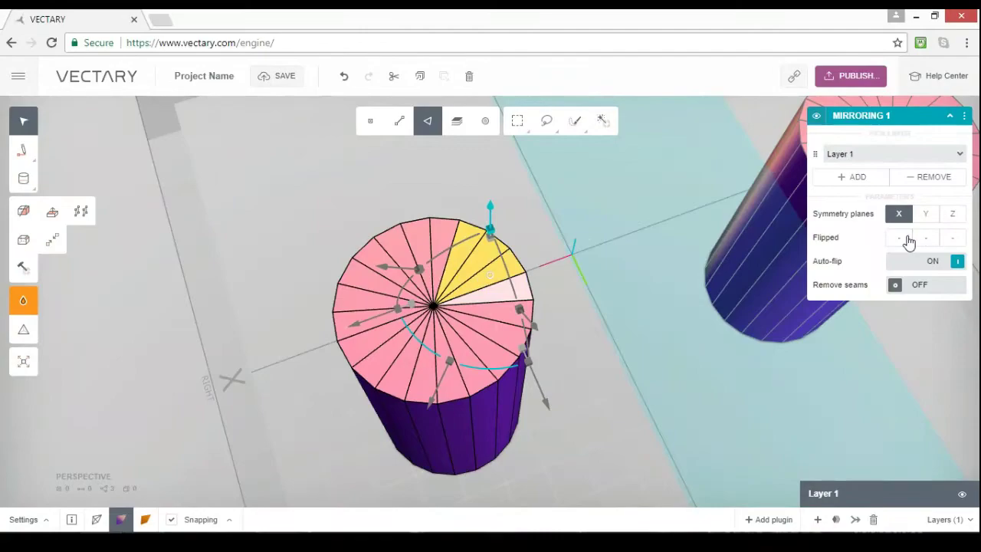
{"action": "left_click", "coordinate": [503, 290], "text": "shift"}
{"action": "left_click", "coordinate": [498, 312], "text": "shift"}
{"action": "left_click", "coordinate": [494, 330], "text": "shift"}
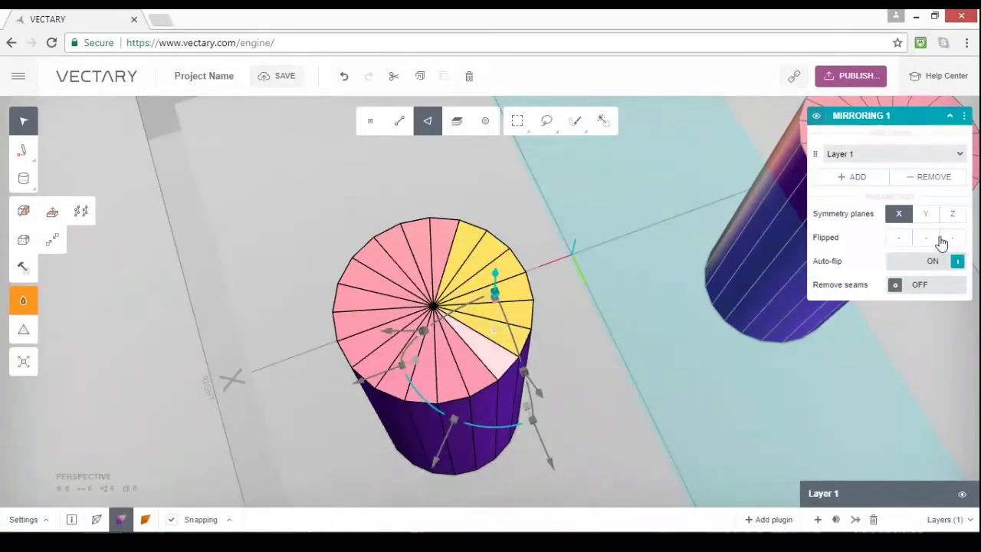
{"action": "left_click", "coordinate": [484, 347], "text": "shift"}
{"action": "left_click", "coordinate": [467, 361], "text": "shift"}
{"action": "left_click", "coordinate": [449, 371], "text": "shift"}
{"action": "left_click", "coordinate": [426, 371], "text": "shift"}
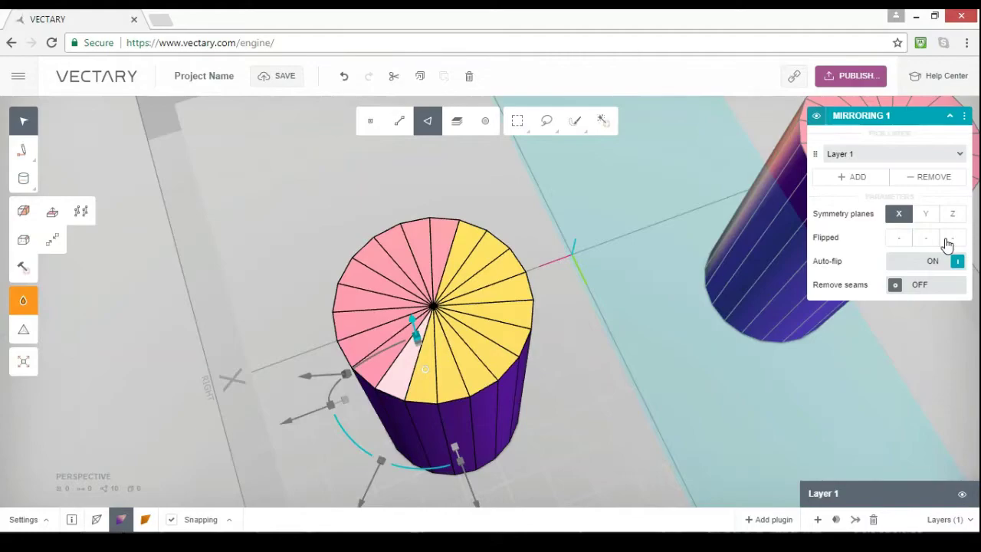
{"action": "left_click", "coordinate": [404, 365], "text": "shift"}
{"action": "left_click", "coordinate": [386, 355], "text": "shift"}
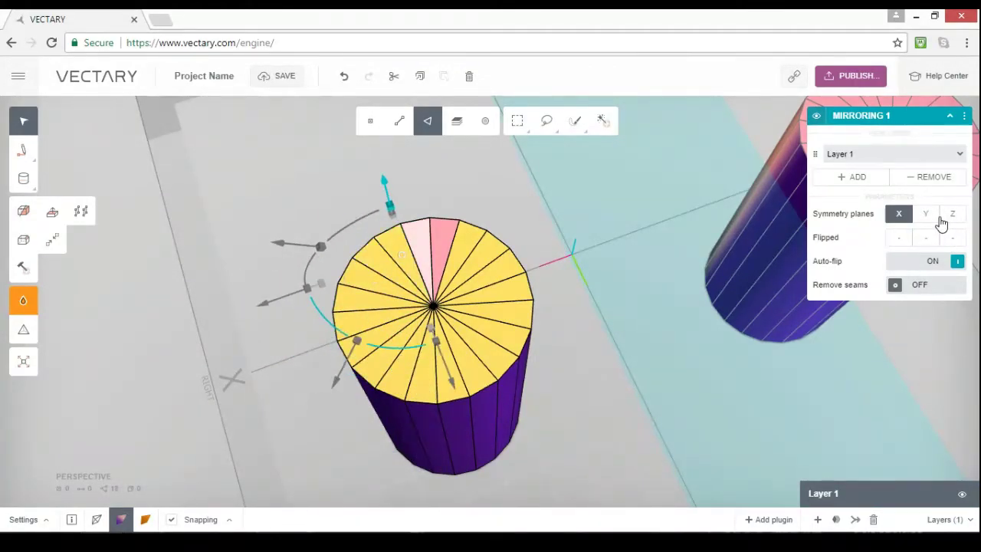
{"action": "key", "text": "Delete"}
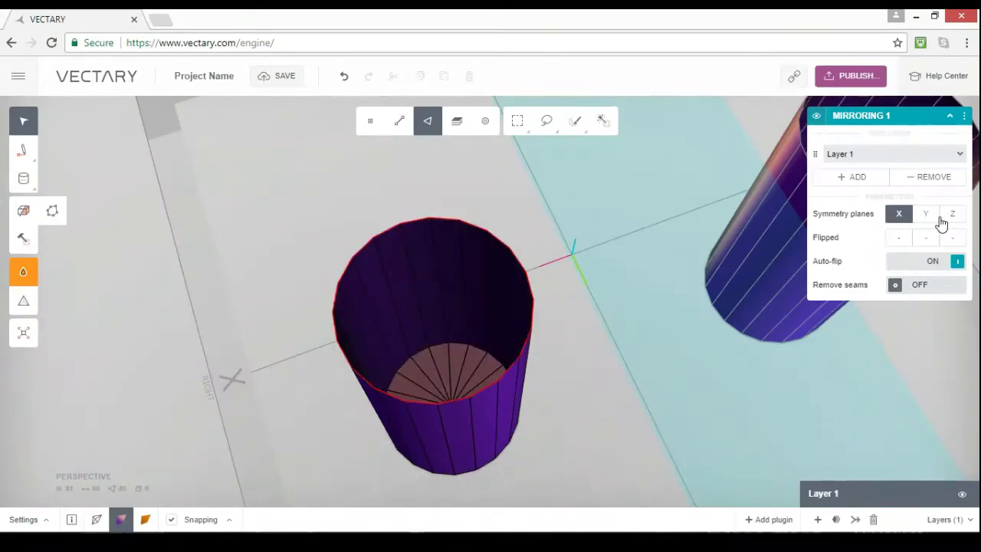
Select all the triangular faces of the cylinder's bottom cap and delete them to make an open tube.
{"action": "right_click_drag", "start_coordinate": [567, 345], "coordinate": [567, 191]}
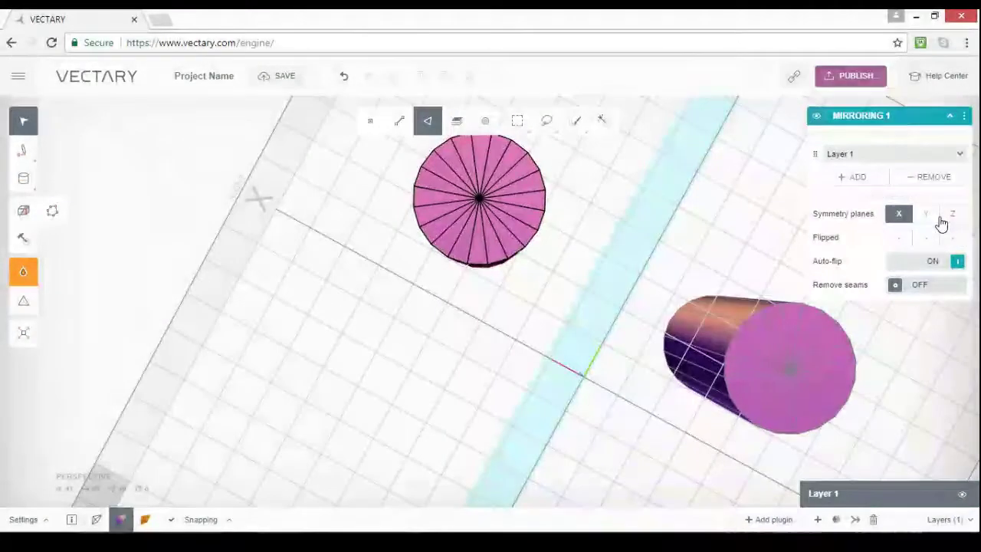
{"action": "left_click", "coordinate": [481, 205]}
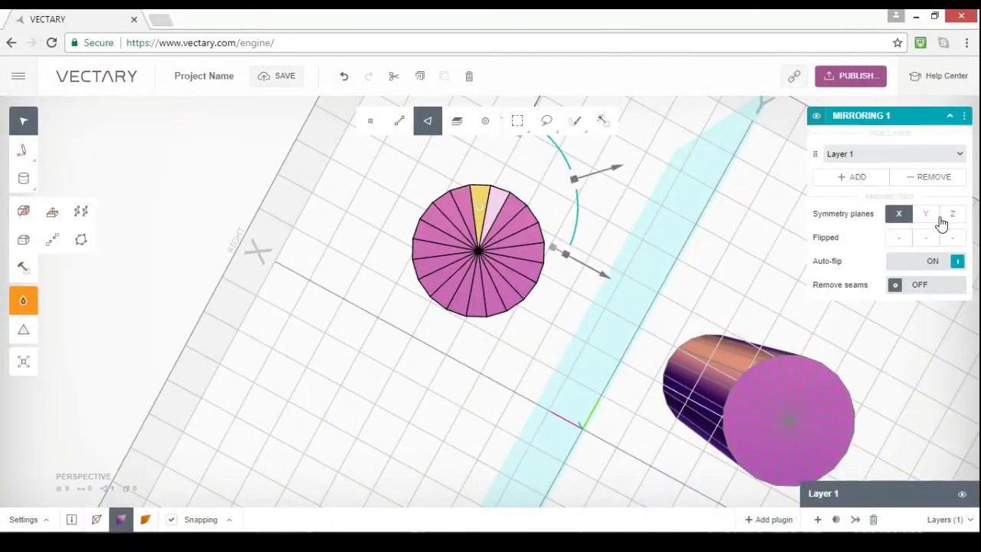
{"action": "left_click", "coordinate": [494, 207], "text": "shift"}
{"action": "left_click", "coordinate": [507, 213], "text": "shift"}
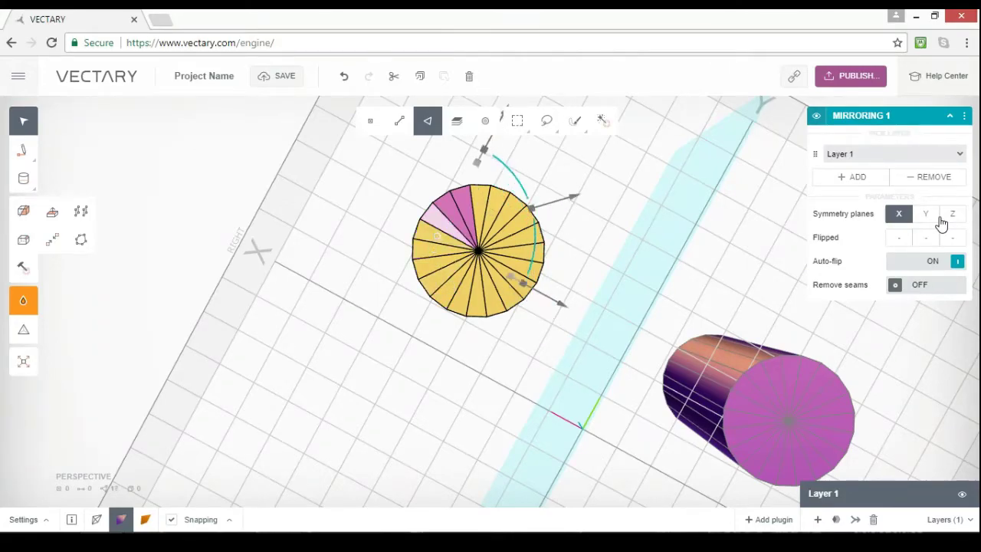
{"action": "key", "text": "Delete"}
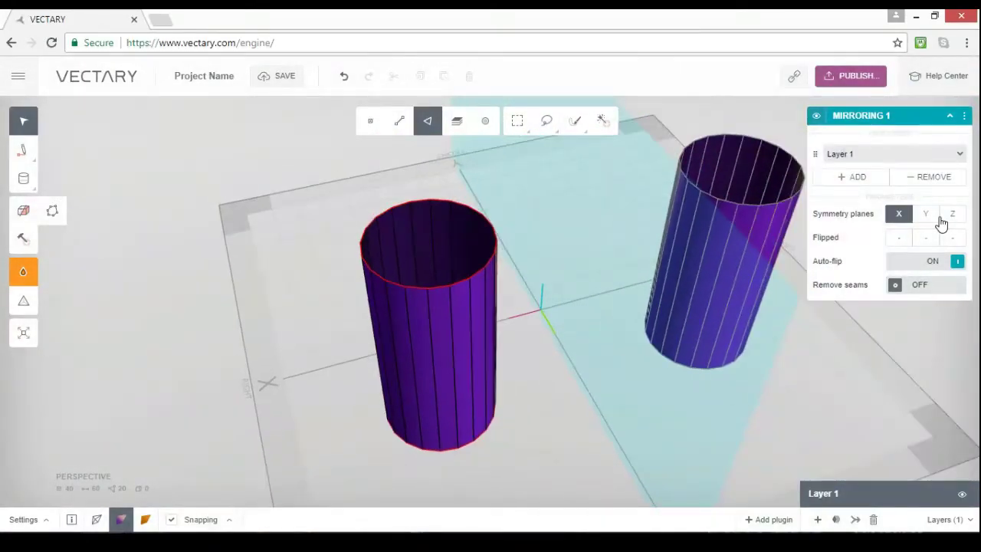
Select all faces of the open tube and extrude them outward by about 4.30 to give the wall thickness.
{"action": "key", "text": "ctrl+a"}
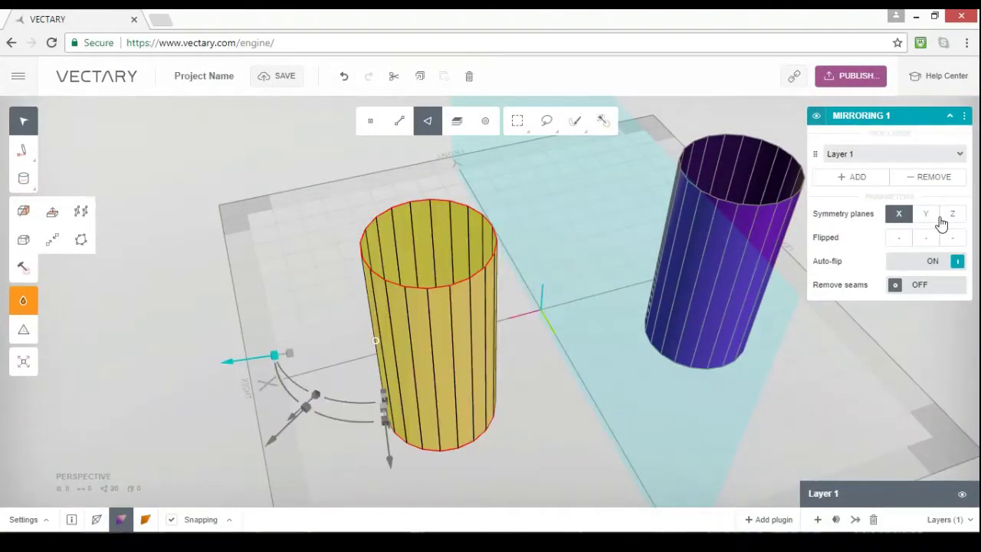
{"action": "key", "text": "k"}
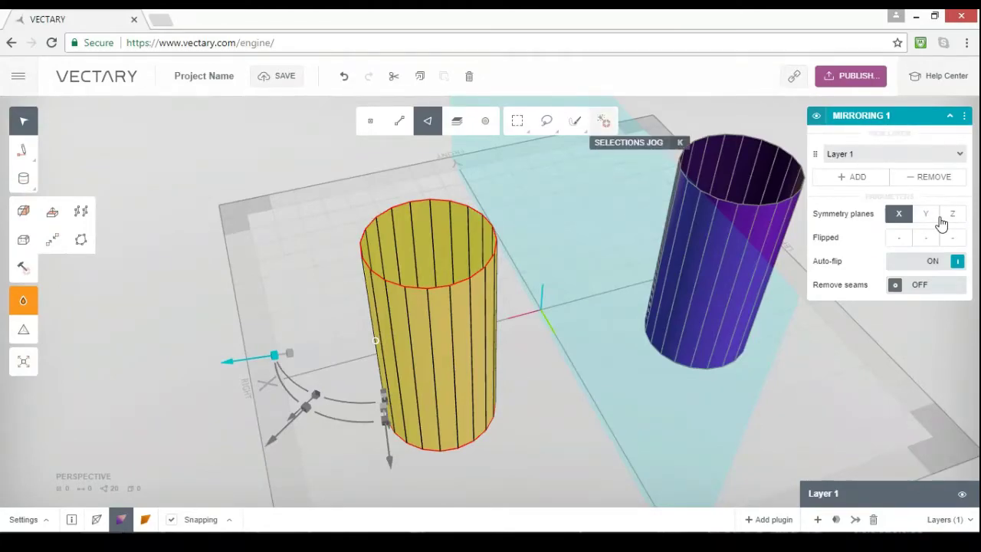
{"action": "key", "text": "e"}
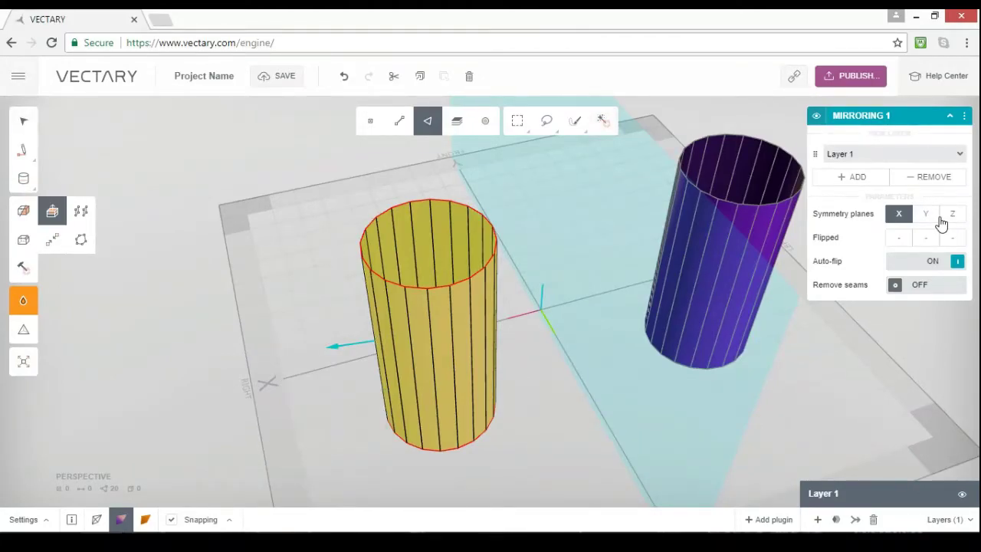
{"action": "left_click_drag", "start_coordinate": [333, 347], "coordinate": [326, 347]}
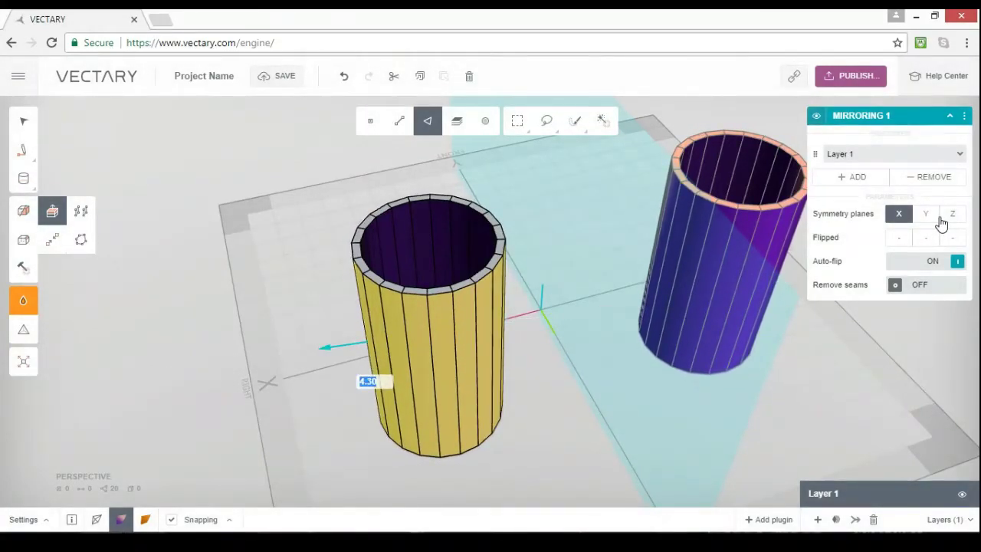
{"action": "key", "text": "Return"}
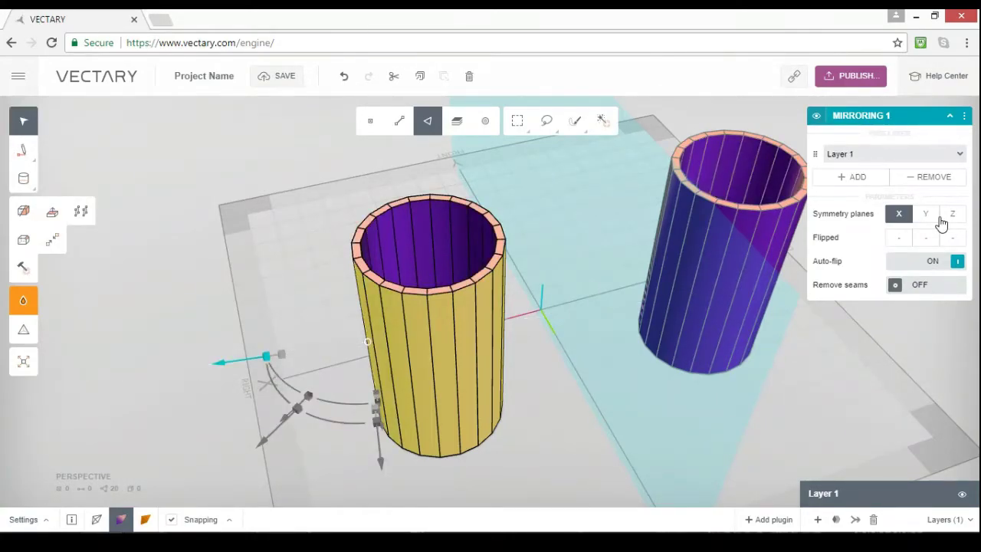
Extrude the selected outer wall faces outward again by about 14.16 and clear the selection.
{"action": "key", "text": "e"}
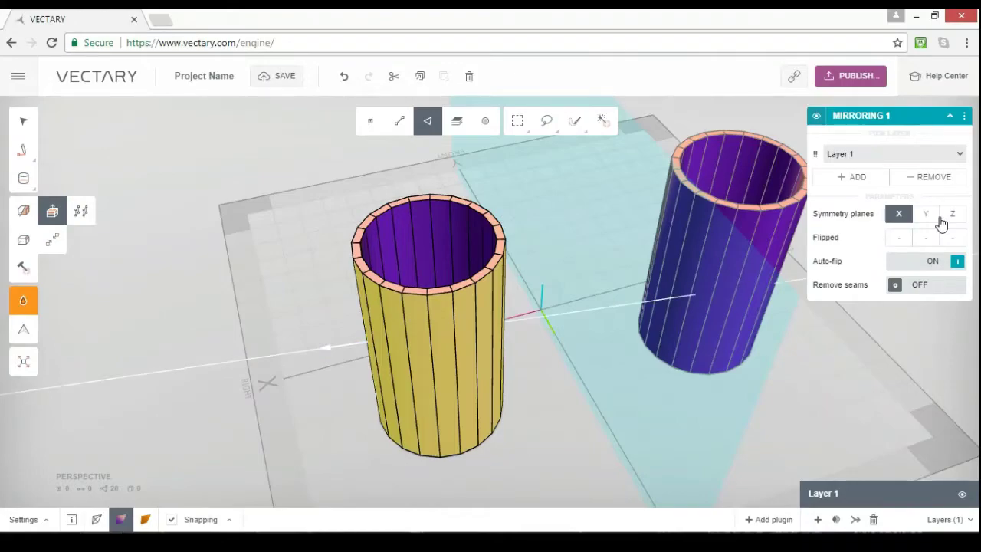
{"action": "left_click_drag", "start_coordinate": [325, 347], "coordinate": [299, 351]}
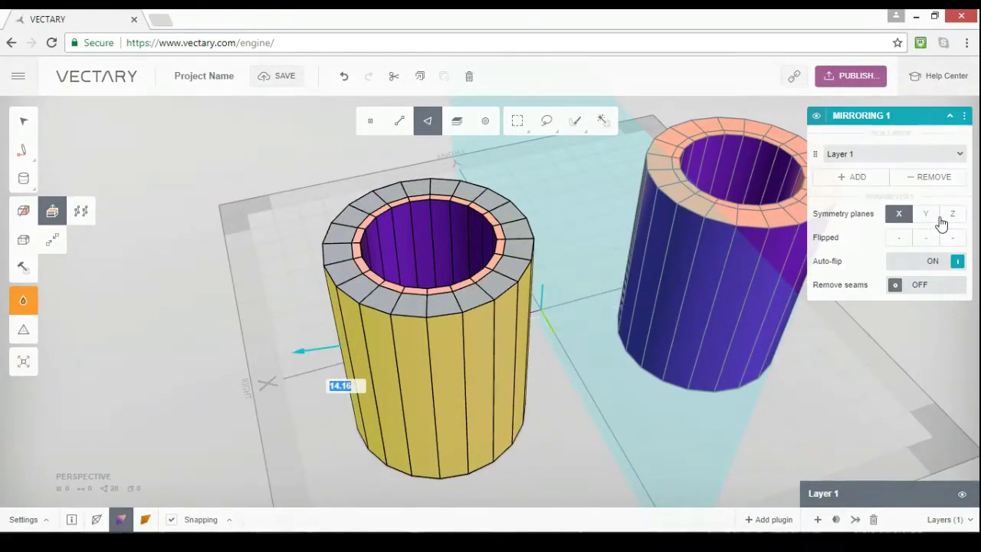
{"action": "left_click", "coordinate": [23, 121]}
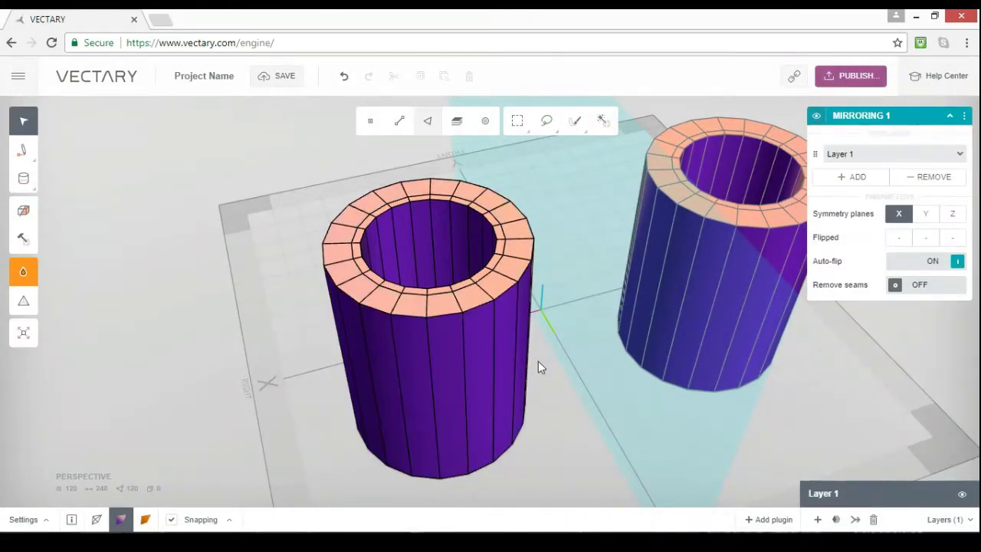
Cut the thick-walled tube with a nearly horizontal line just below its upper rim.
{"action": "scroll", "coordinate": [538, 361], "scroll_direction": "down", "scroll_amount": 5}
{"action": "right_click_drag", "start_coordinate": [446, 311], "coordinate": [759, 459]}
{"action": "right_click_drag", "start_coordinate": [696, 419], "coordinate": [696, 457]}
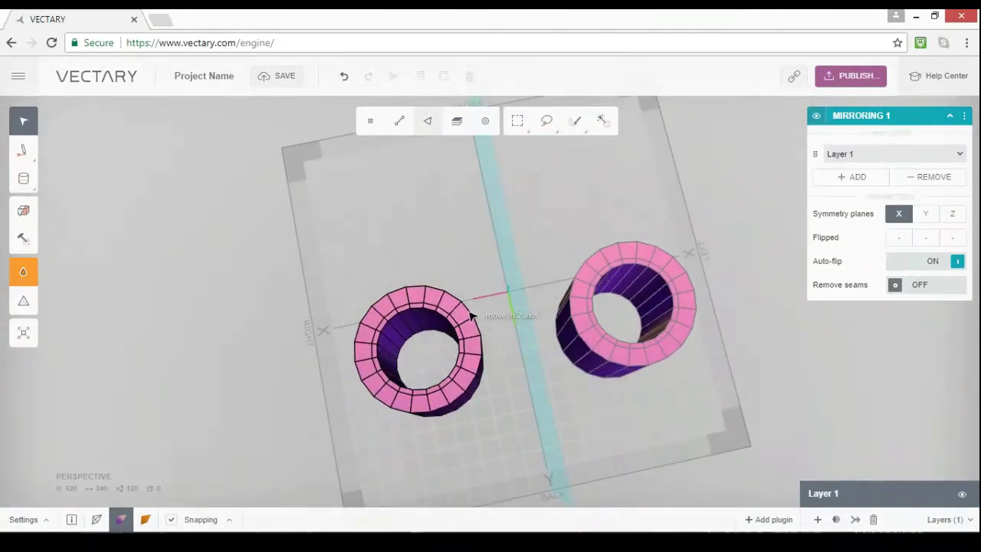
{"action": "right_click_drag", "start_coordinate": [471, 315], "coordinate": [586, 458]}
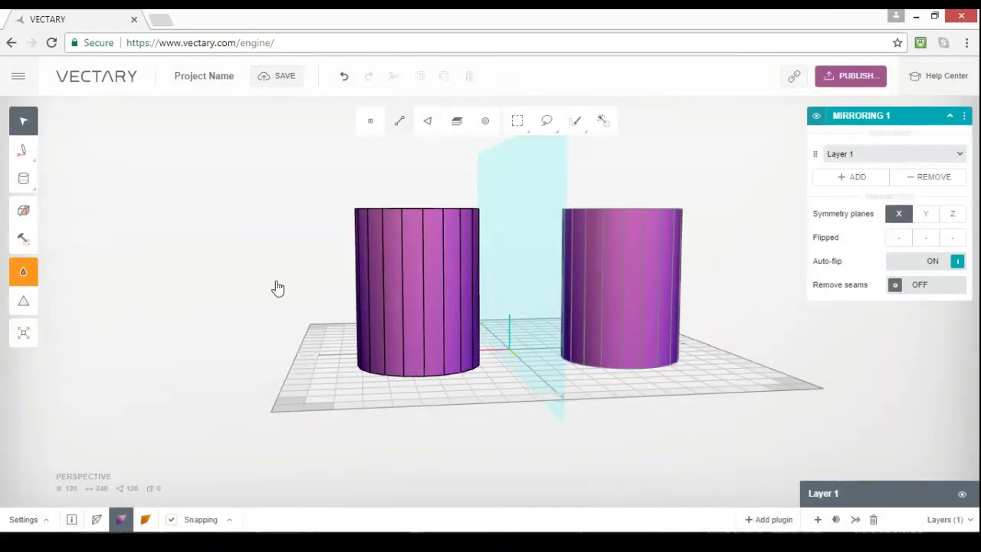
{"action": "key", "text": "c"}
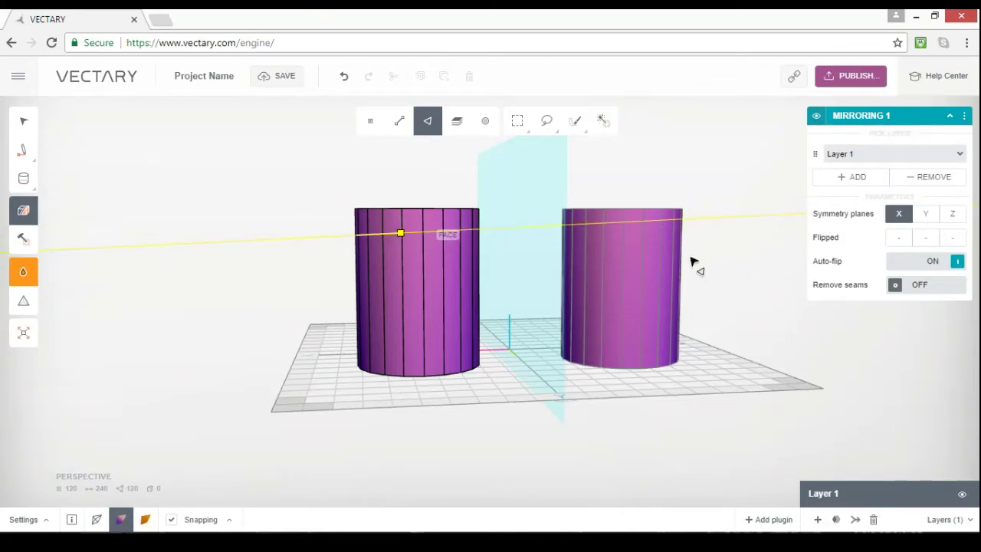
{"action": "left_click", "coordinate": [81, 191]}
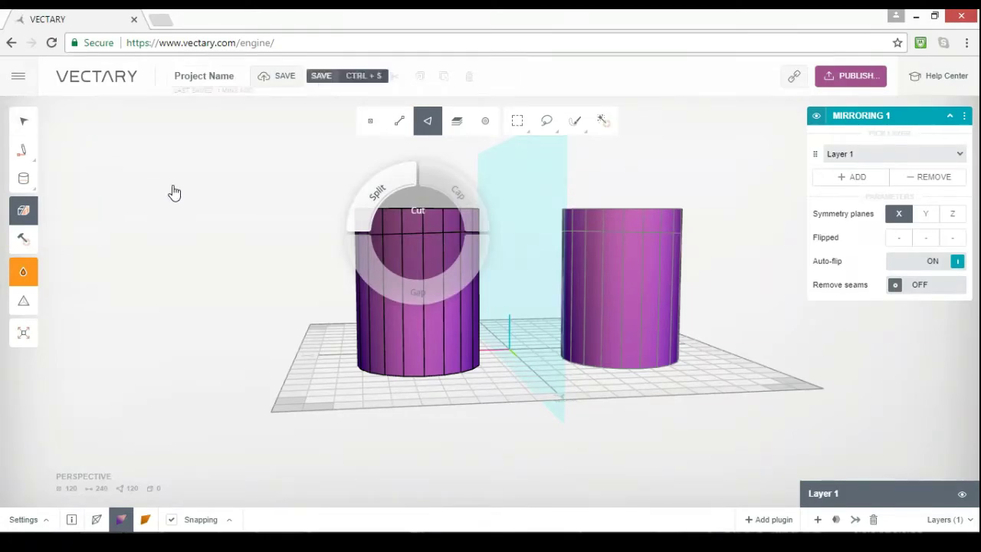
Apply the cut below the tube's rim and return to the Select tool.
{"action": "key", "text": "Escape"}
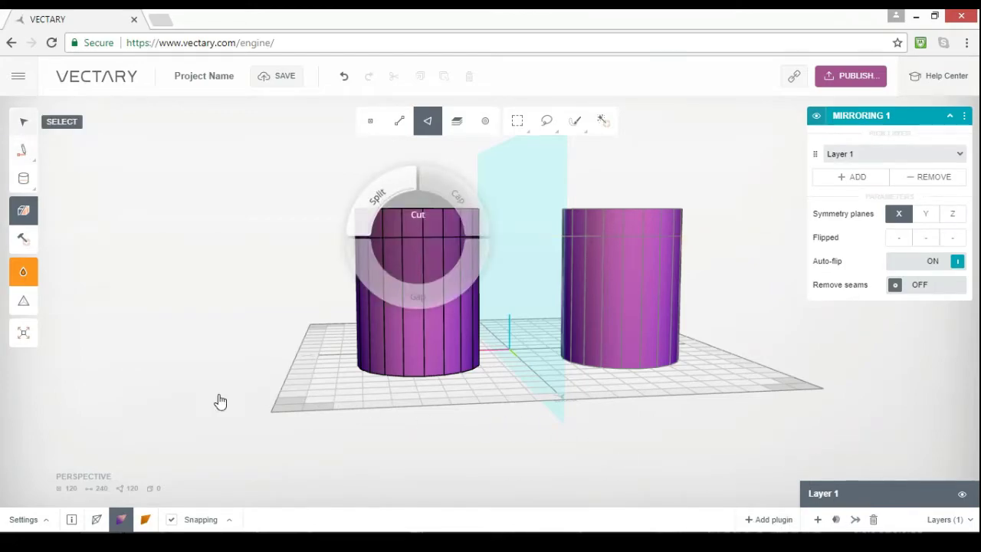
{"action": "right_click_drag", "start_coordinate": [216, 446], "coordinate": [473, 233]}
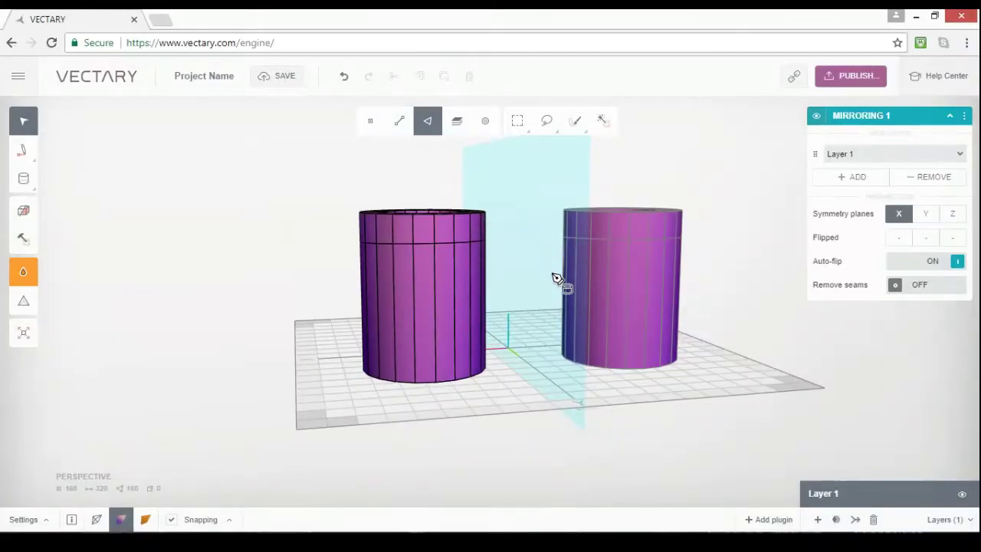
{"action": "left_click", "coordinate": [407, 416]}
Select the outer edges along the cut line on part of the tube, and undo the stray shift of those edges.
{"action": "scroll", "coordinate": [410, 414], "scroll_direction": "up", "scroll_amount": 10}
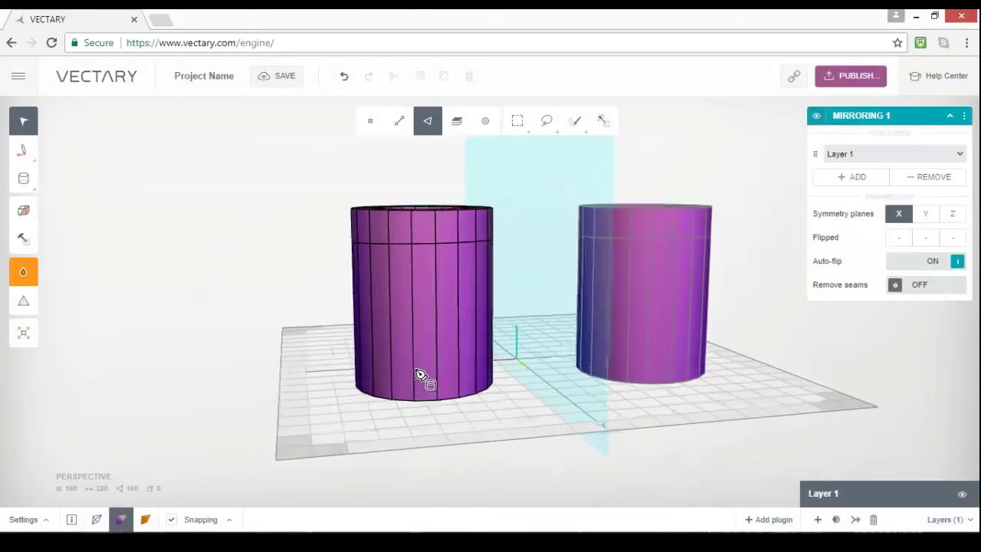
{"action": "scroll", "coordinate": [454, 327], "scroll_direction": "up", "scroll_amount": 5}
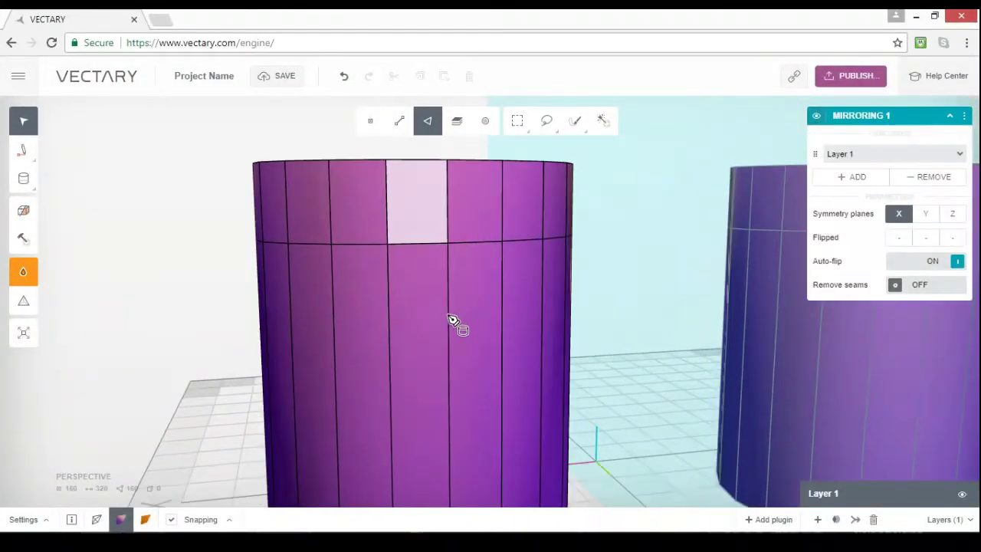
{"action": "key", "text": "2"}
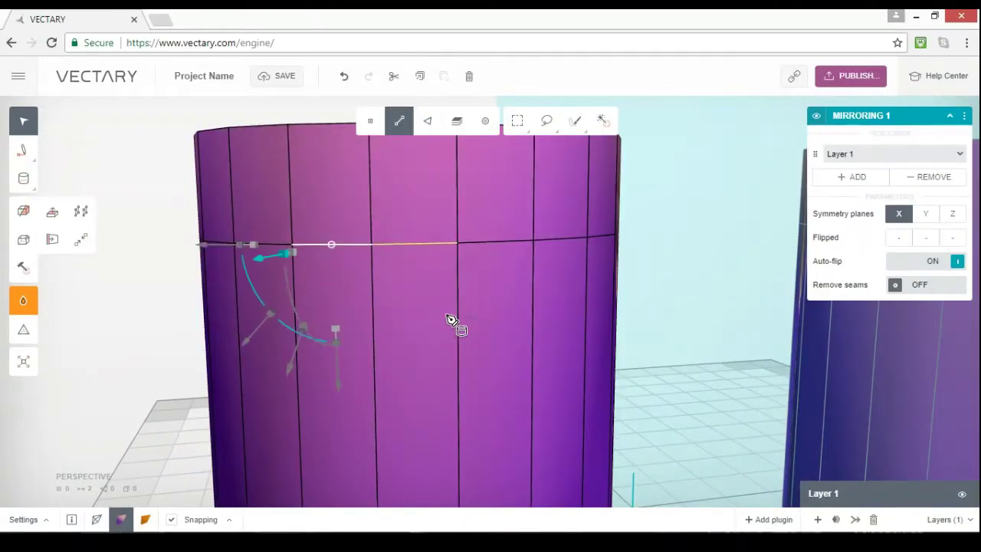
{"action": "right_click_drag", "start_coordinate": [450, 320], "coordinate": [484, 289]}
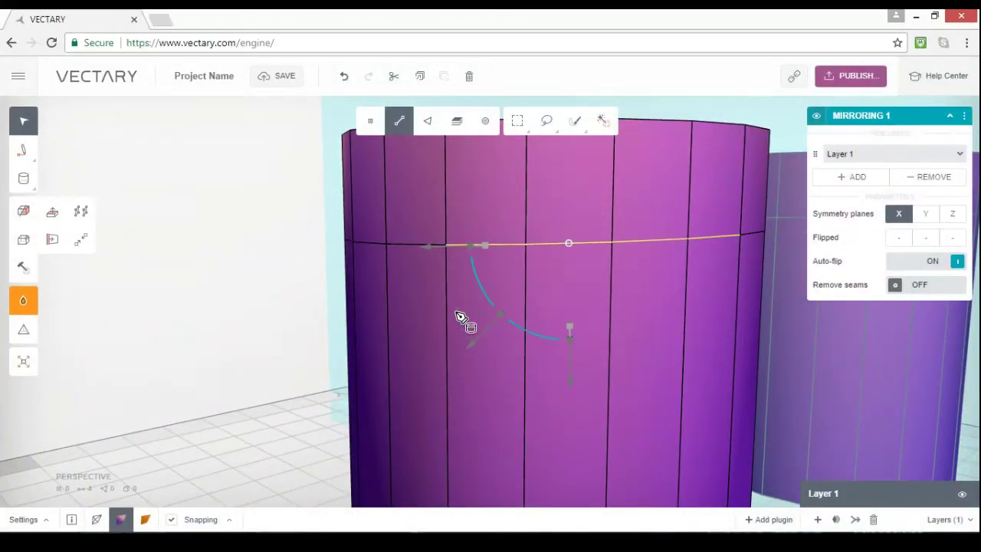
{"action": "right_click_drag", "start_coordinate": [458, 313], "coordinate": [501, 260]}
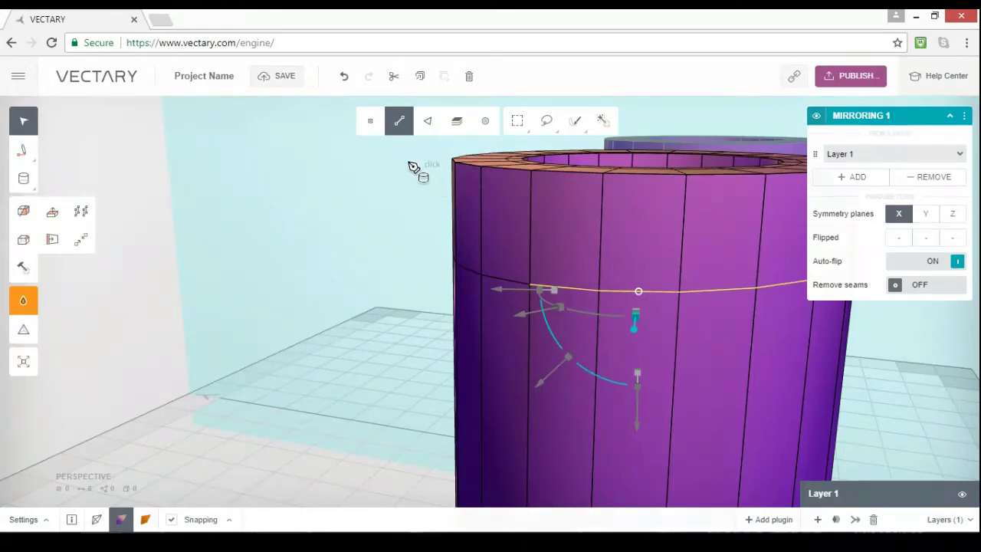
{"action": "right_click_drag", "start_coordinate": [410, 163], "coordinate": [276, 107]}
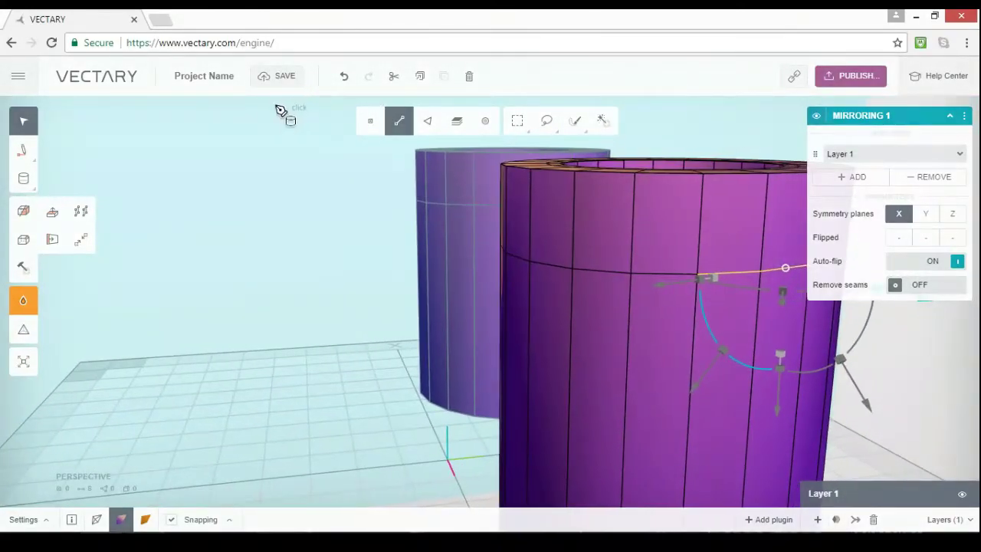
{"action": "left_click", "coordinate": [601, 271], "text": "shift"}
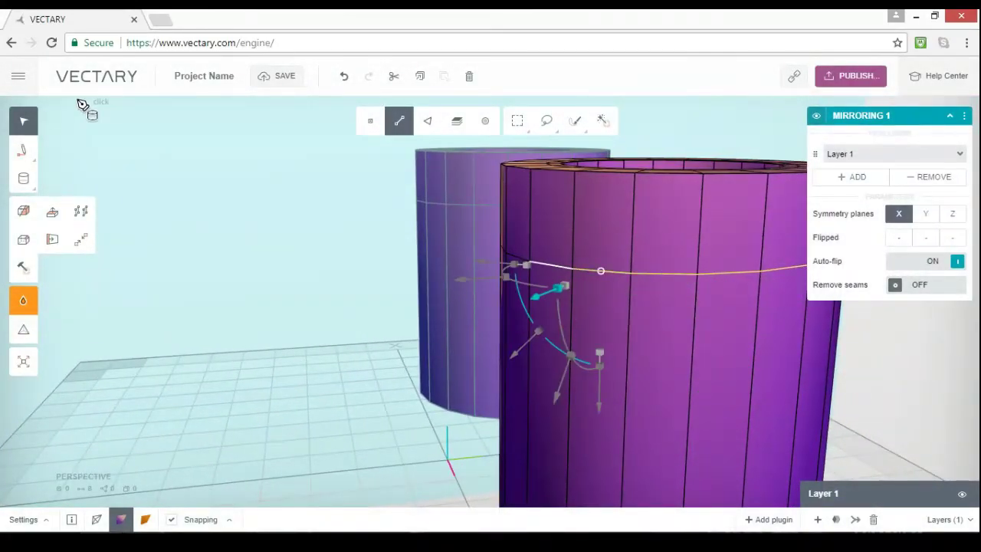
{"action": "left_click", "coordinate": [517, 257], "text": "shift"}
{"action": "left_click_drag", "start_coordinate": [516, 255], "coordinate": [587, 273]}
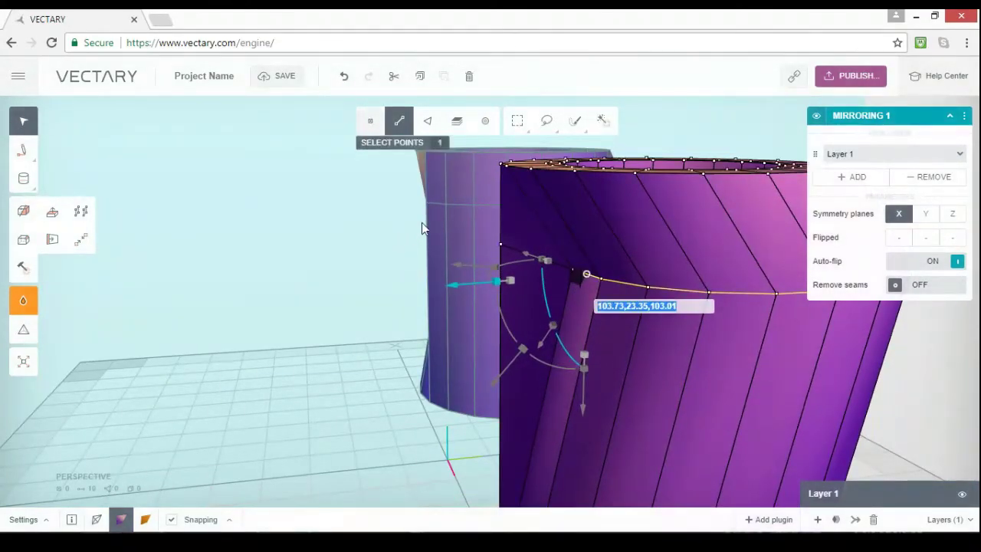
{"action": "left_click", "coordinate": [344, 76]}
Add the remaining outer edges along the cut line to the selection to complete the loop around the tube.
{"action": "right_click_drag", "start_coordinate": [590, 163], "coordinate": [462, 230]}
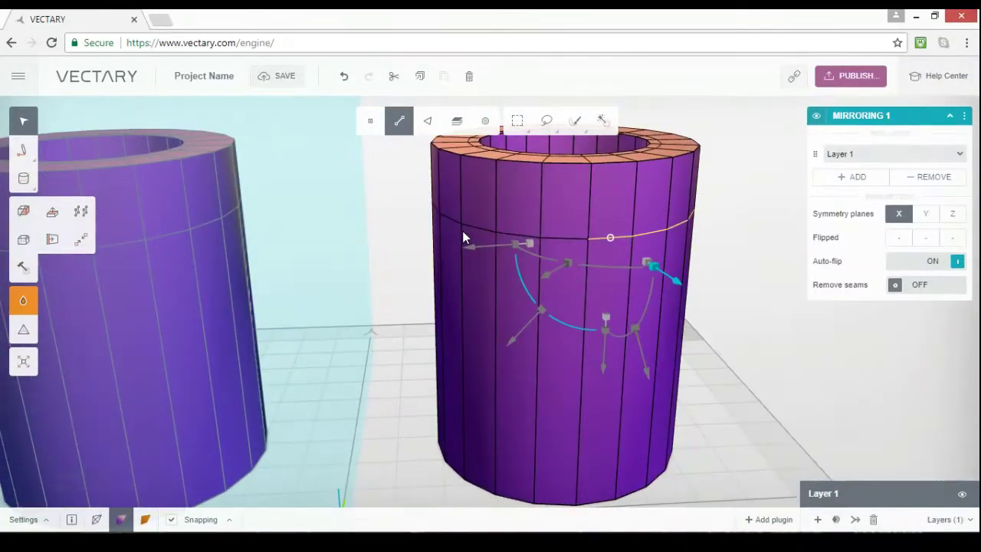
{"action": "left_click", "coordinate": [472, 243]}
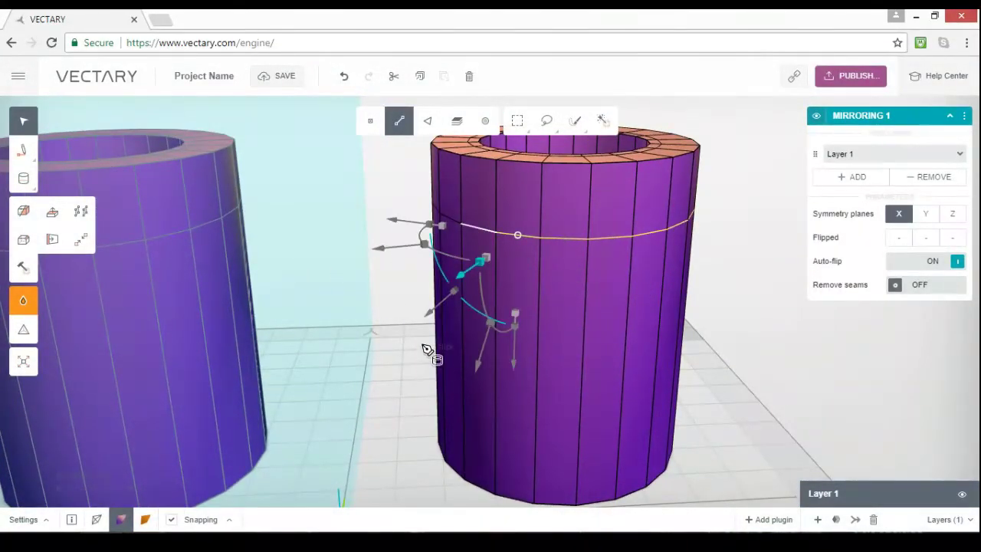
{"action": "right_click_drag", "start_coordinate": [411, 364], "coordinate": [449, 334]}
{"action": "key", "text": "shift+Left"}
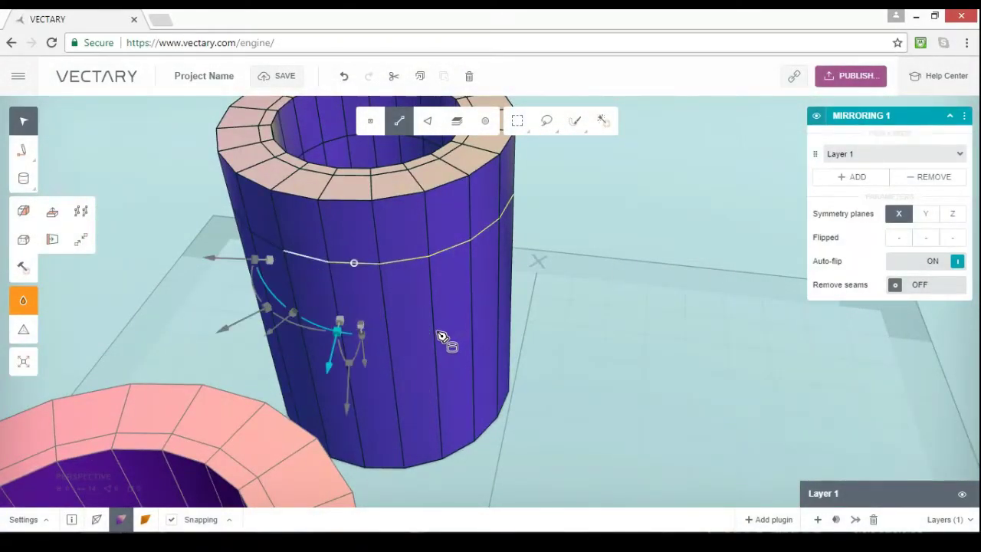
{"action": "right_click_drag", "start_coordinate": [476, 246], "coordinate": [474, 233]}
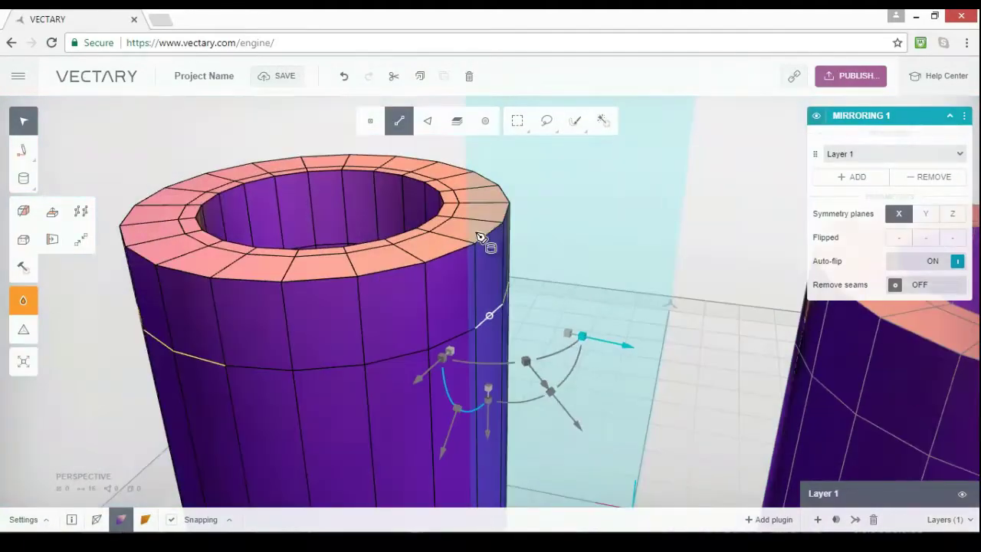
{"action": "left_click", "coordinate": [451, 338], "text": "shift"}
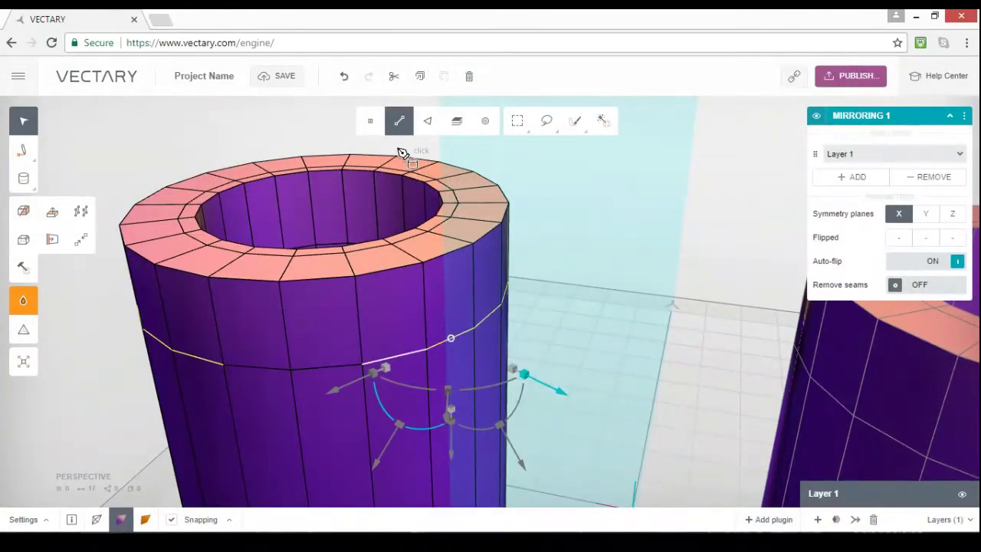
{"action": "mouse_move", "coordinate": [400, 151]}
{"action": "left_mouse_down"}
{"action": "mouse_move", "coordinate": [361, 219]}
{"action": "mouse_move", "coordinate": [38, 121]}
{"action": "left_mouse_up"}
{"action": "left_click", "coordinate": [316, 360], "text": "shift"}
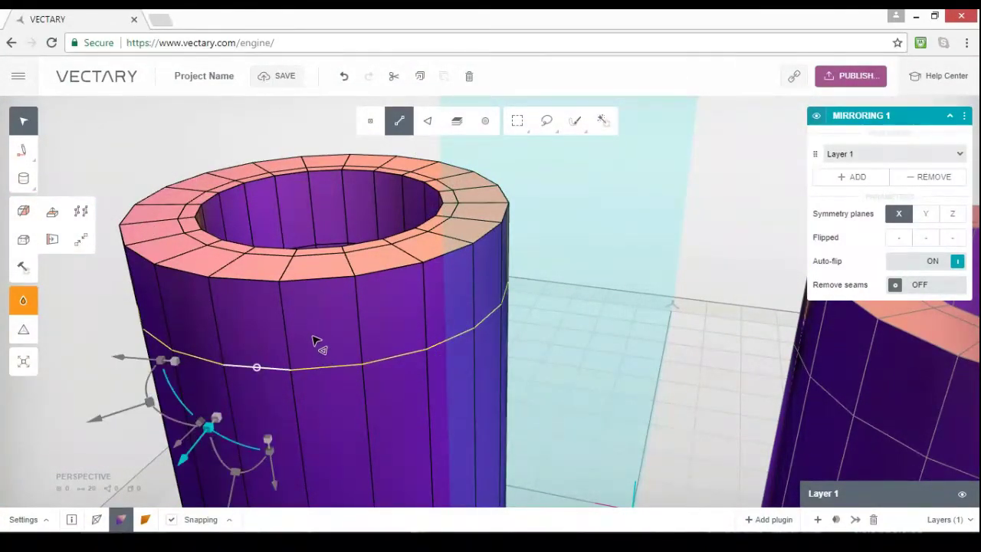
Try to move the selected edge loop by about -4.12, and reverse the move.
{"action": "right_click_drag", "start_coordinate": [310, 352], "coordinate": [536, 387]}
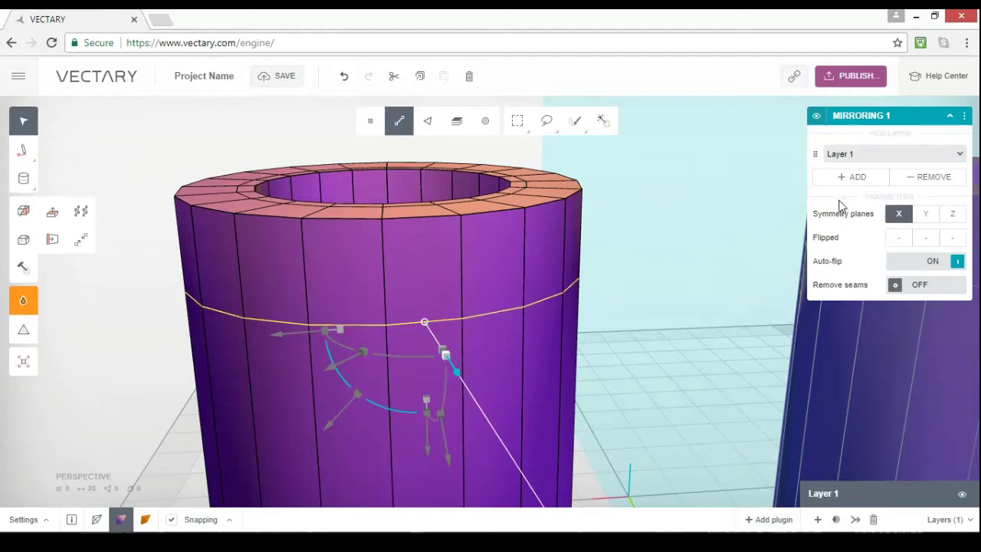
{"action": "left_click_drag", "start_coordinate": [839, 205], "coordinate": [383, 276]}
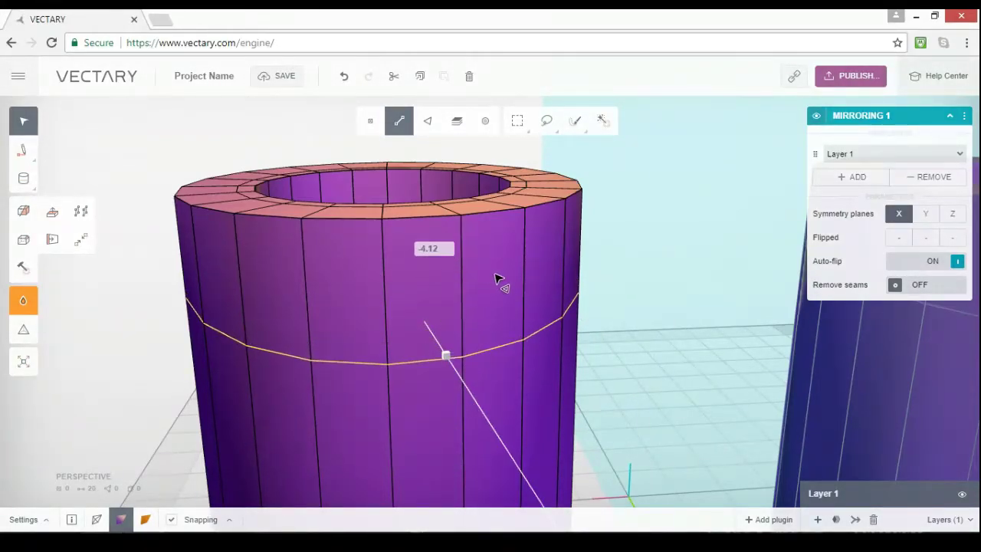
{"action": "left_click", "coordinate": [461, 441]}
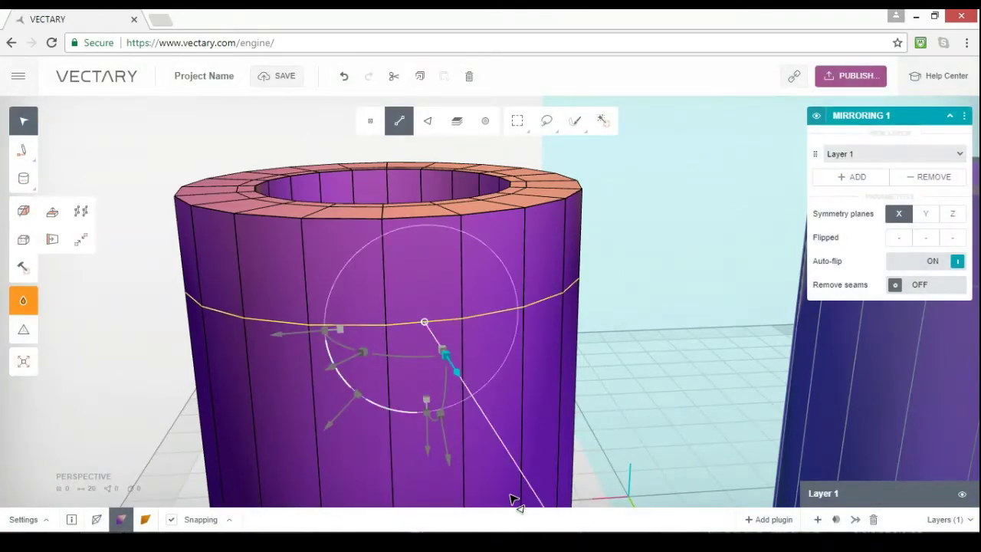
Rotate the selected edge loop around the tube's vertical axis to twist the outer walls, and clear the selection.
{"action": "mouse_move", "coordinate": [527, 444]}
{"action": "left_mouse_down"}
{"action": "mouse_move", "coordinate": [536, 455]}
{"action": "mouse_move", "coordinate": [471, 284]}
{"action": "mouse_move", "coordinate": [482, 281]}
{"action": "mouse_move", "coordinate": [458, 293]}
{"action": "mouse_move", "coordinate": [466, 252]}
{"action": "mouse_move", "coordinate": [484, 260]}
{"action": "mouse_move", "coordinate": [507, 274]}
{"action": "mouse_move", "coordinate": [487, 310]}
{"action": "mouse_move", "coordinate": [508, 319]}
{"action": "mouse_move", "coordinate": [485, 344]}
{"action": "mouse_move", "coordinate": [446, 370]}
{"action": "mouse_move", "coordinate": [411, 373]}
{"action": "mouse_move", "coordinate": [366, 352]}
{"action": "mouse_move", "coordinate": [397, 324]}
{"action": "mouse_move", "coordinate": [401, 291]}
{"action": "mouse_move", "coordinate": [446, 281]}
{"action": "left_mouse_up"}
{"action": "key", "text": "Escape"}
{"action": "right_click_drag", "start_coordinate": [264, 284], "coordinate": [281, 204]}
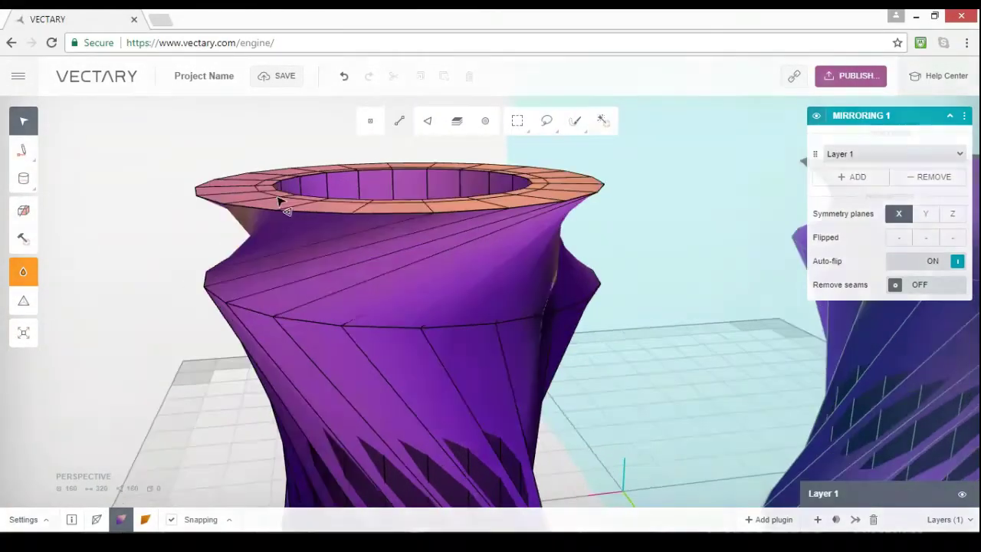
{"action": "scroll", "coordinate": [289, 124], "scroll_direction": "down", "scroll_amount": 5}
{"action": "middle_click_drag", "start_coordinate": [313, 259], "coordinate": [356, 190]}
{"action": "right_click_drag", "start_coordinate": [361, 234], "coordinate": [464, 309]}
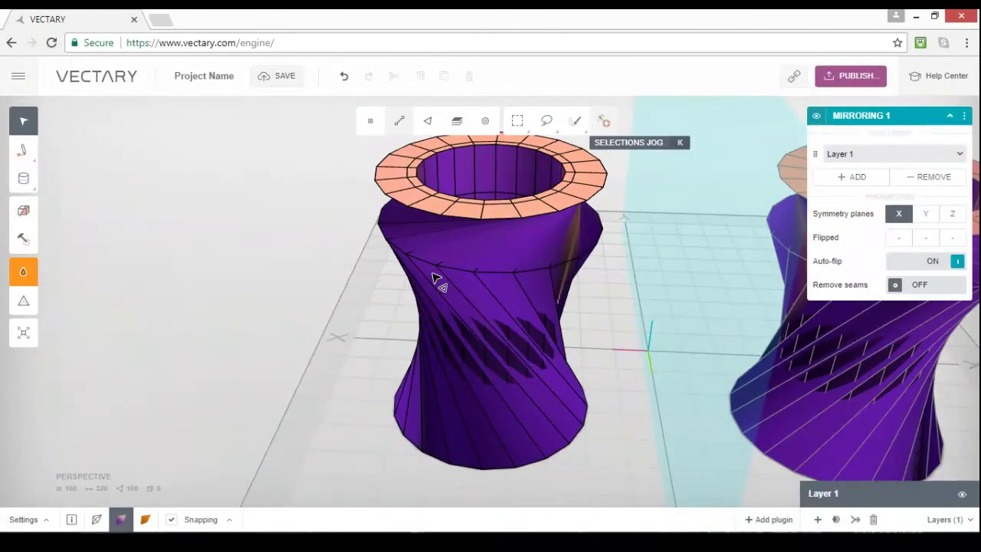
Select all edges of the twisted tube and scale the whole tube uniformly to about 0.89.
{"action": "key", "text": "k"}
{"action": "left_click", "coordinate": [435, 244]}
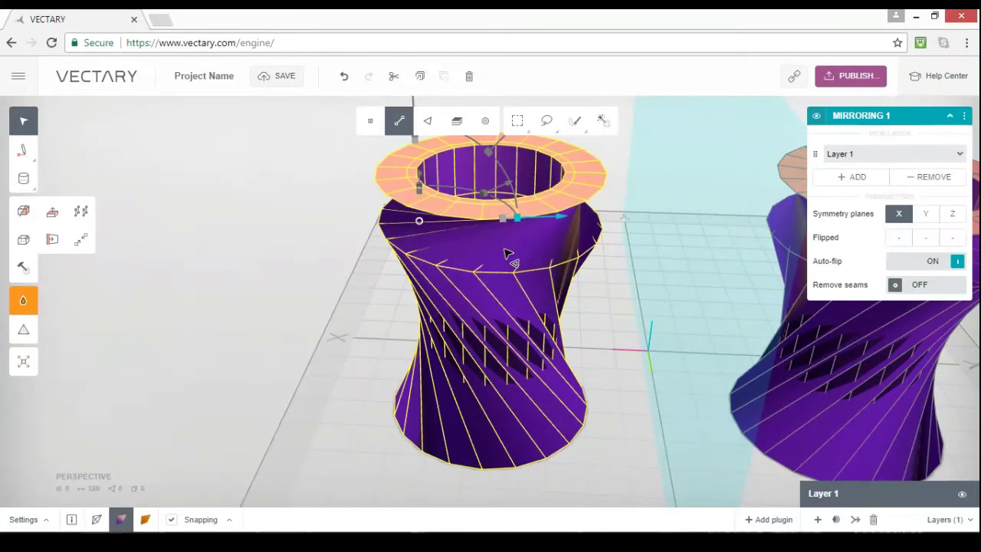
{"action": "left_click_drag", "start_coordinate": [351, 442], "coordinate": [312, 354]}
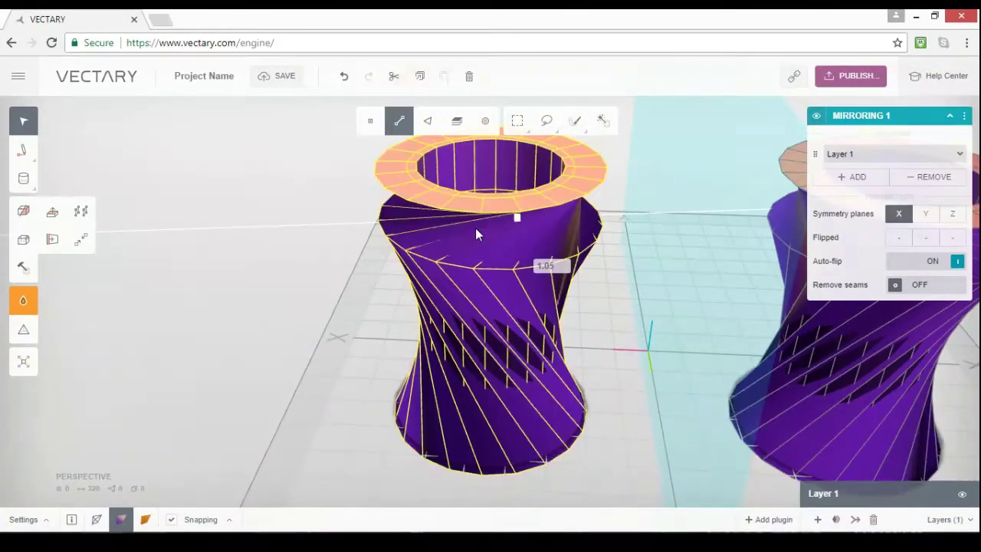
{"action": "left_click", "coordinate": [505, 242]}
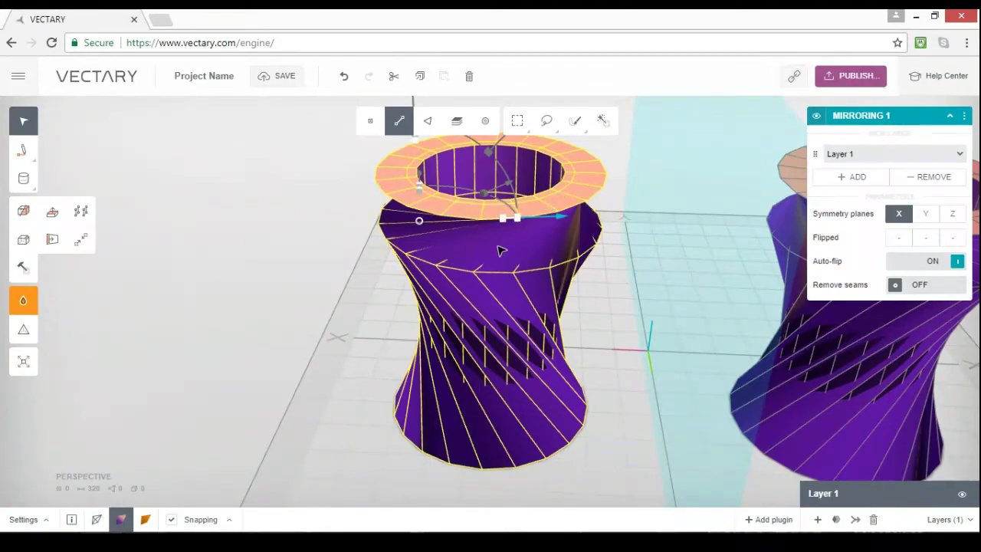
{"action": "key", "text": "s"}
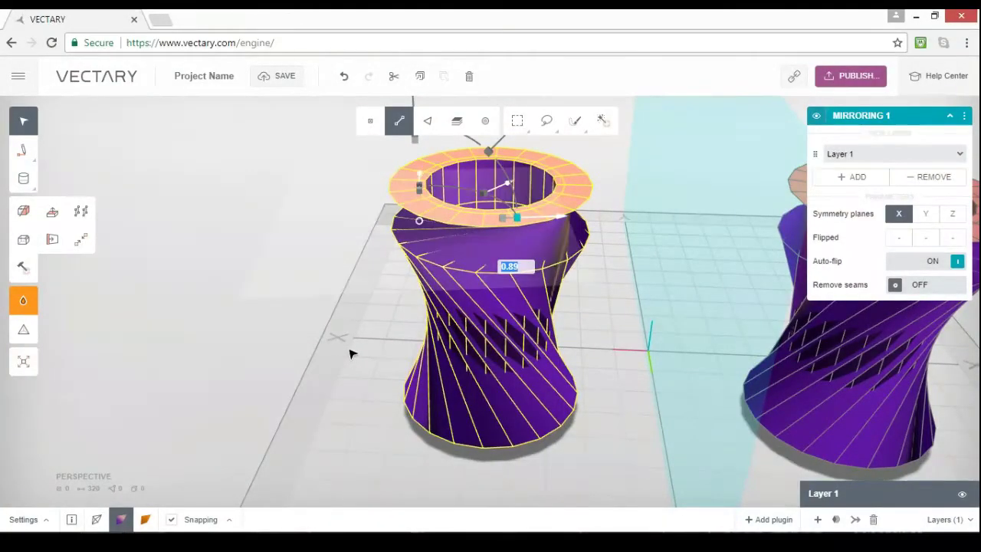
Try scaling the selected tube by about 0.51, 1.10, 1.07 and 1.16 in turn, undoing each attempt.
{"action": "key", "text": "s"}
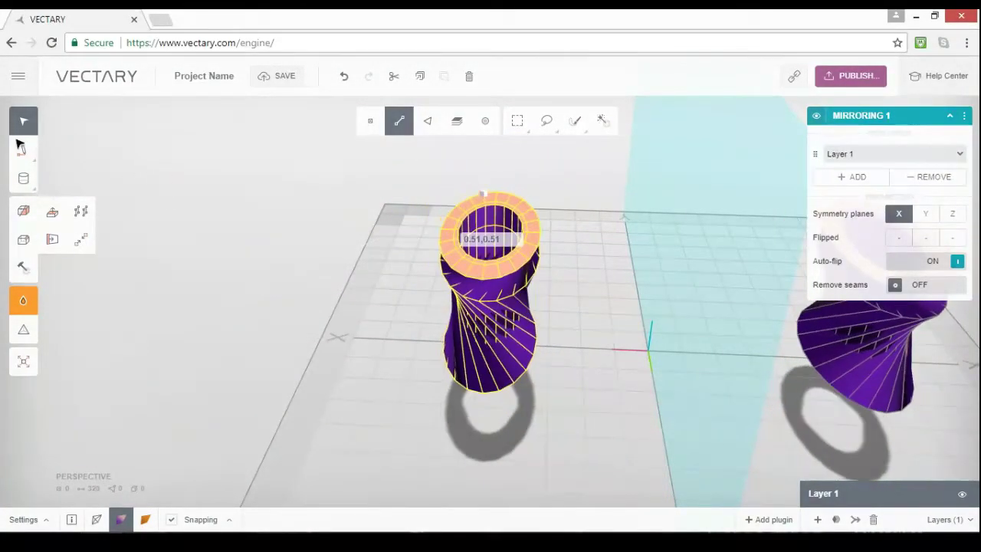
{"action": "left_click", "coordinate": [276, 364]}
{"action": "key", "text": "ctrl+z"}
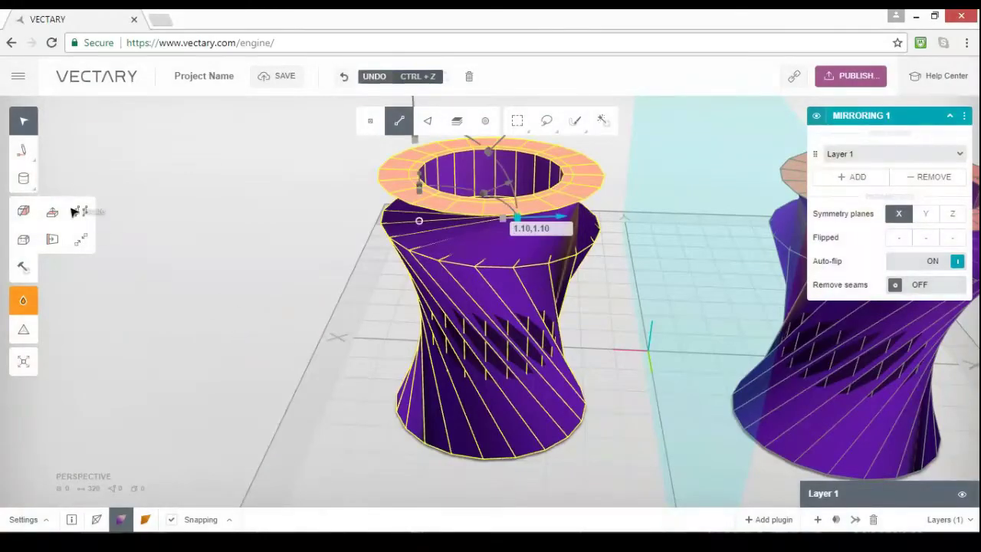
{"action": "key", "text": "s"}
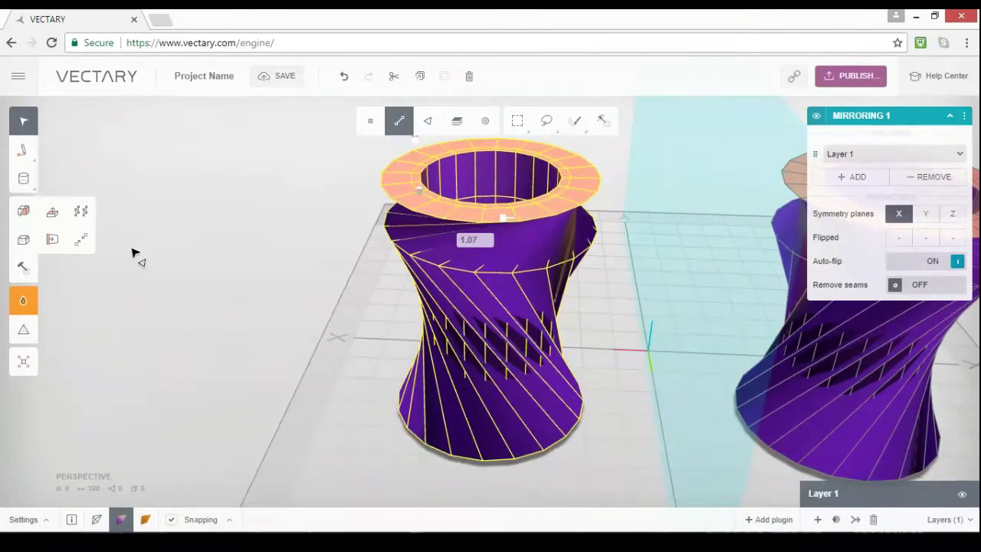
{"action": "key", "text": "ctrl+z"}
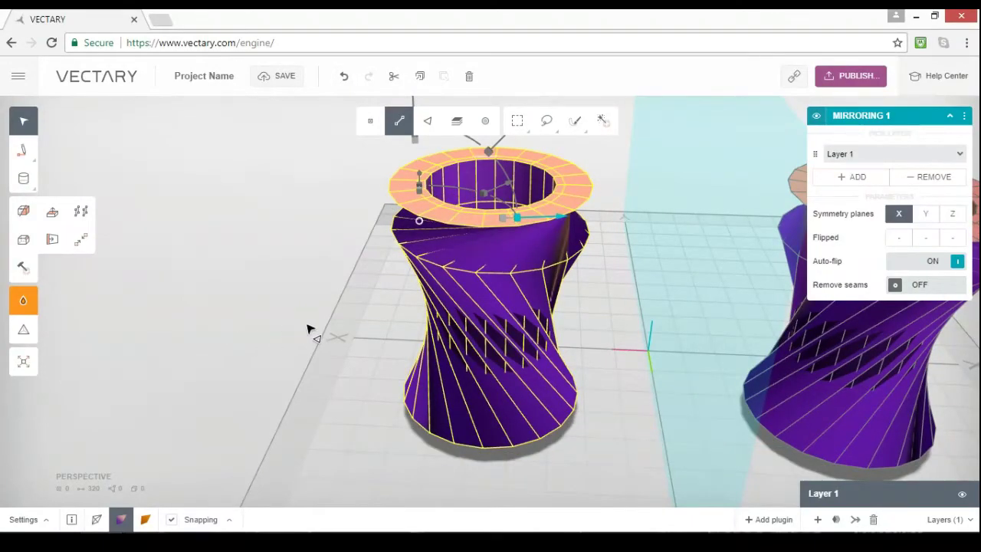
{"action": "key", "text": "s"}
{"action": "key", "text": "shift+x"}
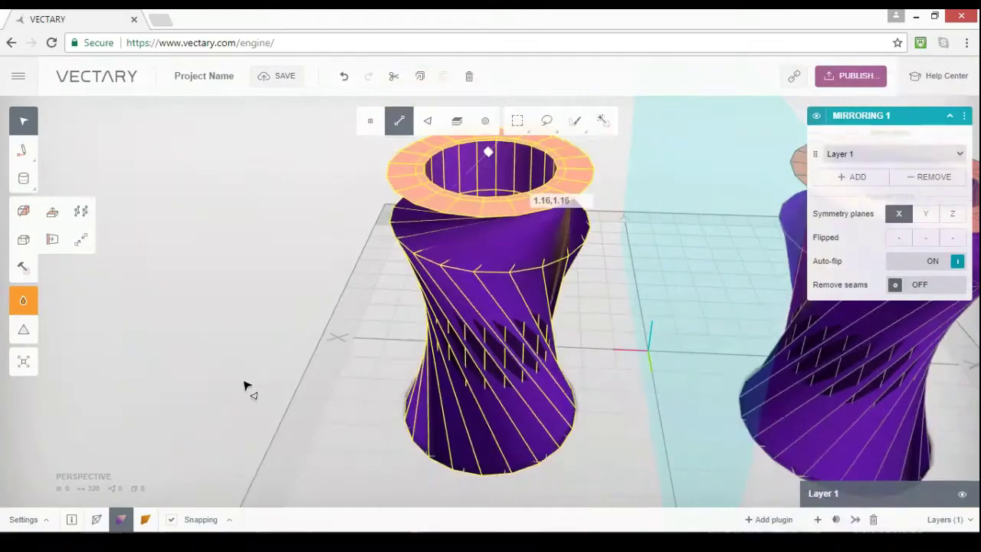
{"action": "left_click", "coordinate": [327, 380]}
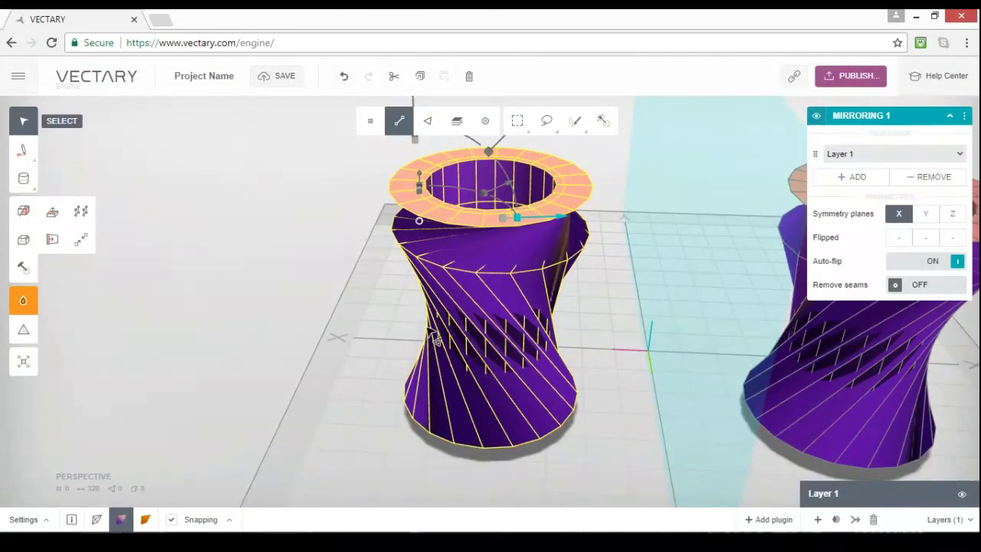
Clear the selection and examine both mirrored twisted tubes from several angles and in the back view.
{"action": "left_click", "coordinate": [393, 341]}
{"action": "scroll", "coordinate": [282, 354], "scroll_direction": "down", "scroll_amount": 4}
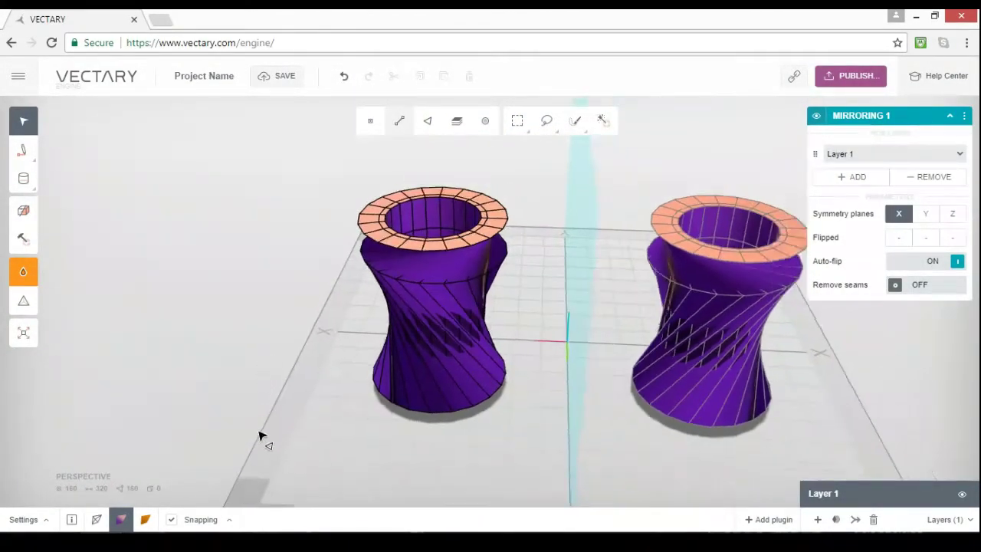
{"action": "middle_click_drag", "start_coordinate": [320, 435], "coordinate": [254, 437]}
{"action": "right_click_drag", "start_coordinate": [256, 443], "coordinate": [270, 393]}
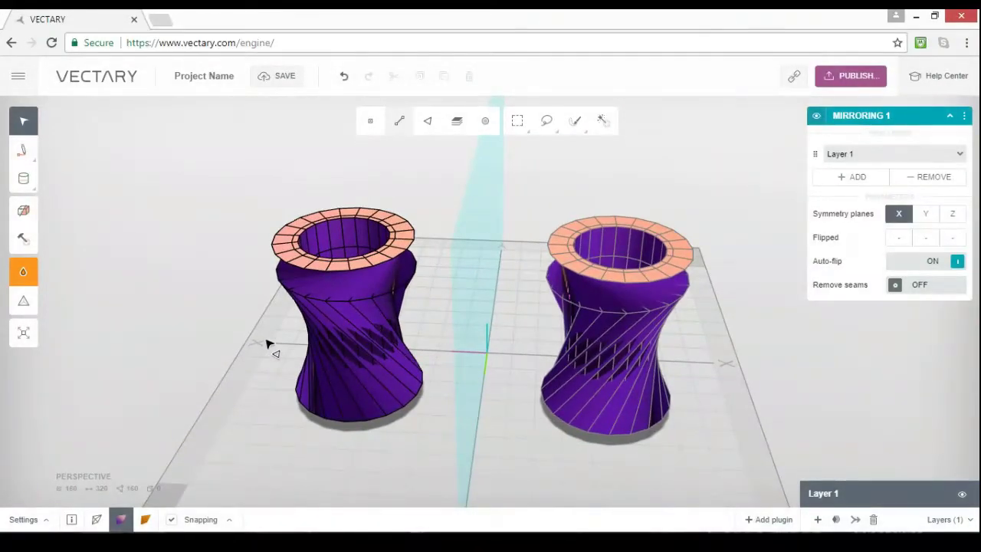
{"action": "right_click_drag", "start_coordinate": [298, 352], "coordinate": [387, 240]}
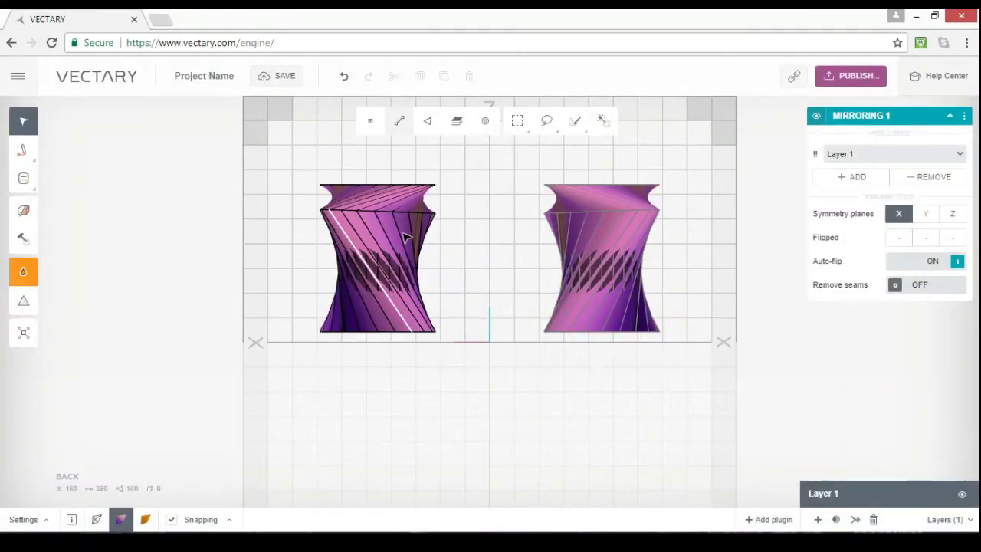
{"action": "right_click_drag", "start_coordinate": [409, 238], "coordinate": [353, 84]}
{"action": "right_click_drag", "start_coordinate": [42, 197], "coordinate": [359, 242]}
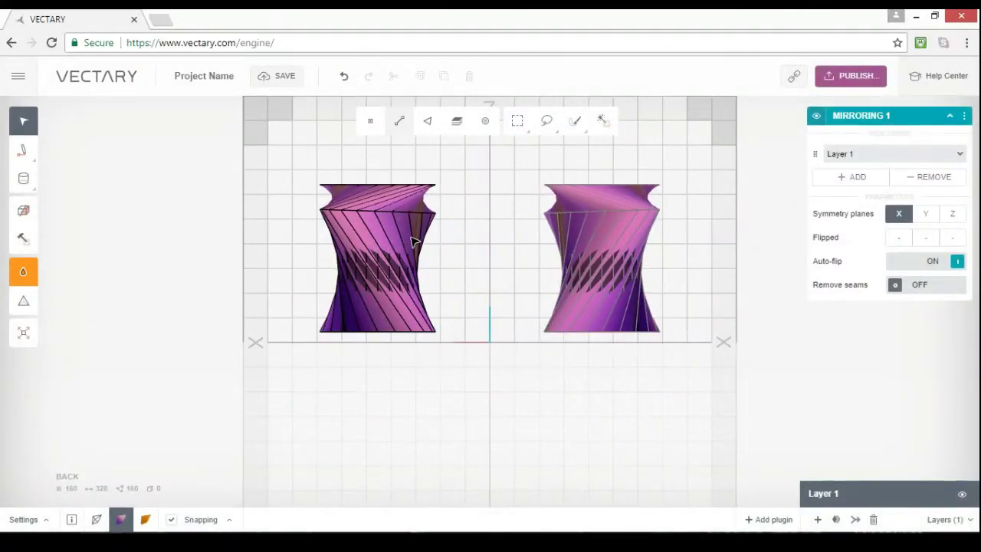
Switch to edge selection and examine the two mirrored tubes from below, from above and in the top view.
{"action": "right_click_drag", "start_coordinate": [417, 235], "coordinate": [425, 238]}
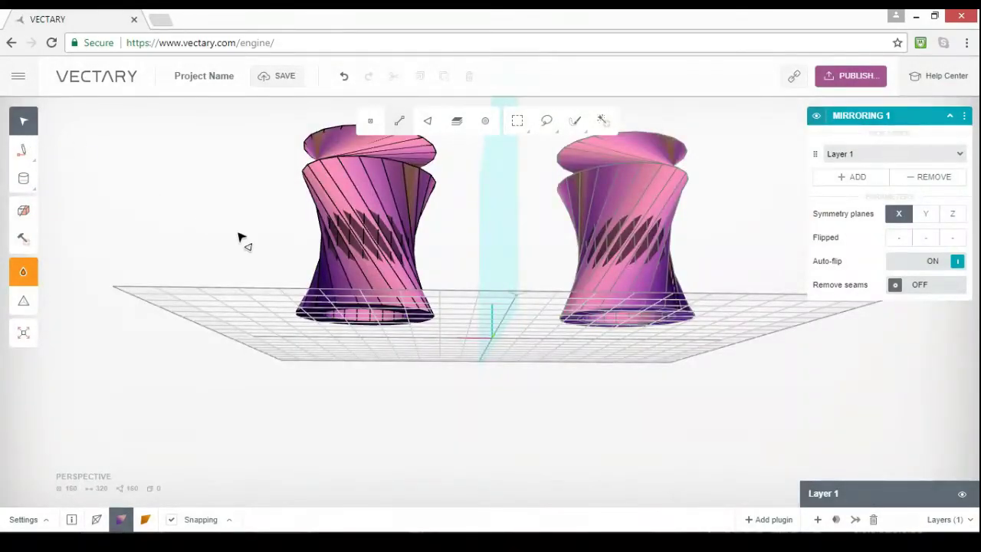
{"action": "right_click_drag", "start_coordinate": [238, 236], "coordinate": [426, 244]}
{"action": "left_click", "coordinate": [405, 126]}
{"action": "right_click_drag", "start_coordinate": [417, 206], "coordinate": [418, 206]}
{"action": "right_click_drag", "start_coordinate": [406, 245], "coordinate": [521, 234]}
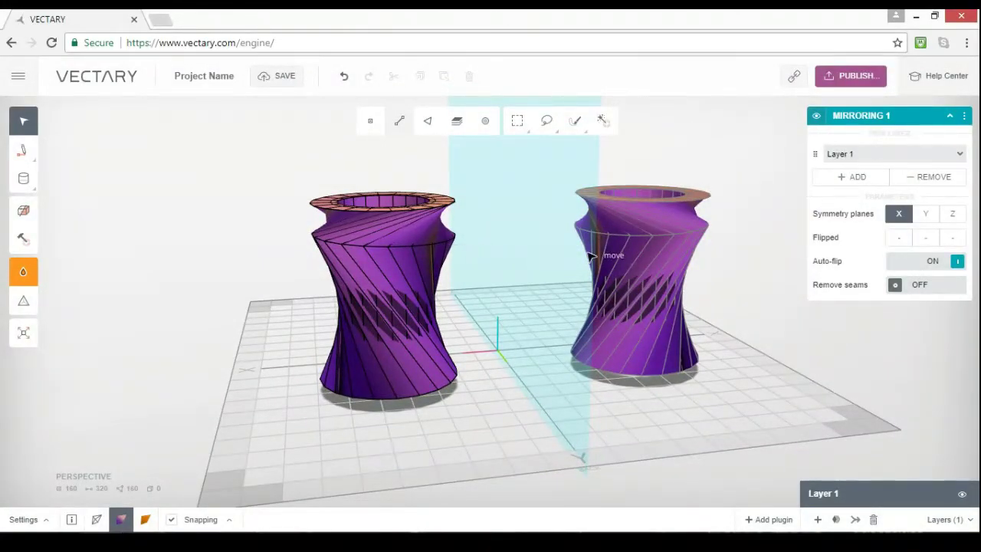
{"action": "middle_click_drag", "start_coordinate": [589, 255], "coordinate": [565, 248]}
{"action": "scroll", "coordinate": [512, 265], "scroll_direction": "down", "scroll_amount": 1}
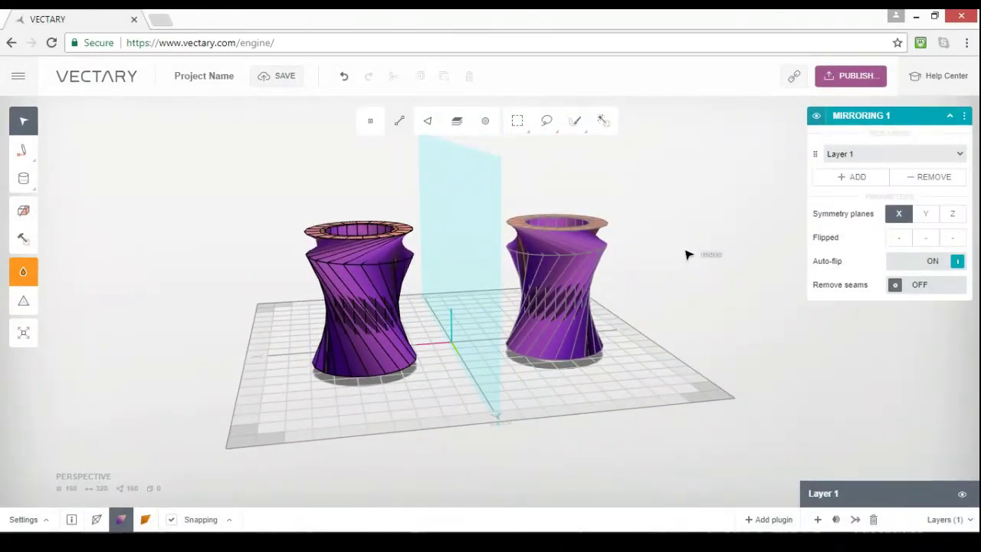
{"action": "right_click_drag", "start_coordinate": [686, 251], "coordinate": [673, 270]}
{"action": "right_click_drag", "start_coordinate": [662, 272], "coordinate": [587, 289]}
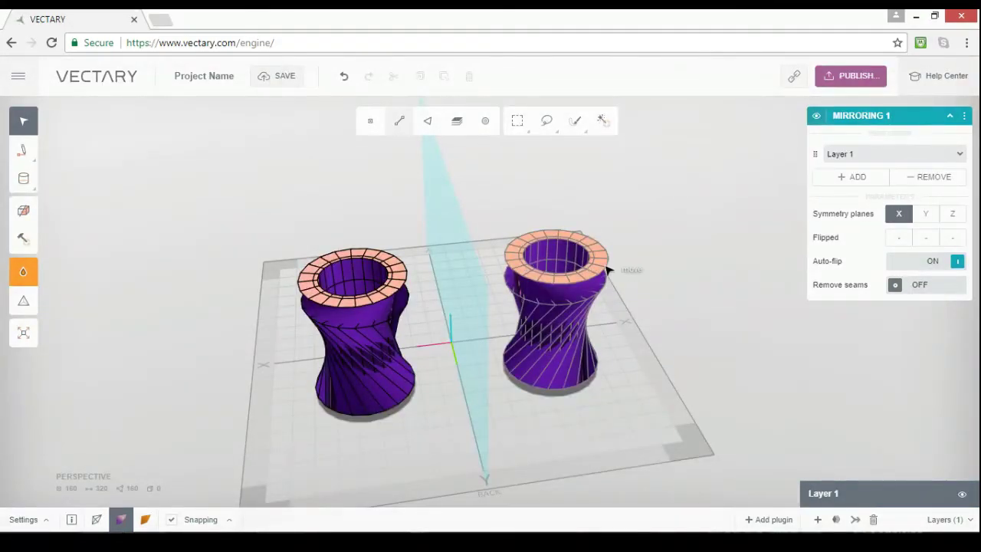
{"action": "right_click_drag", "start_coordinate": [630, 270], "coordinate": [469, 328]}
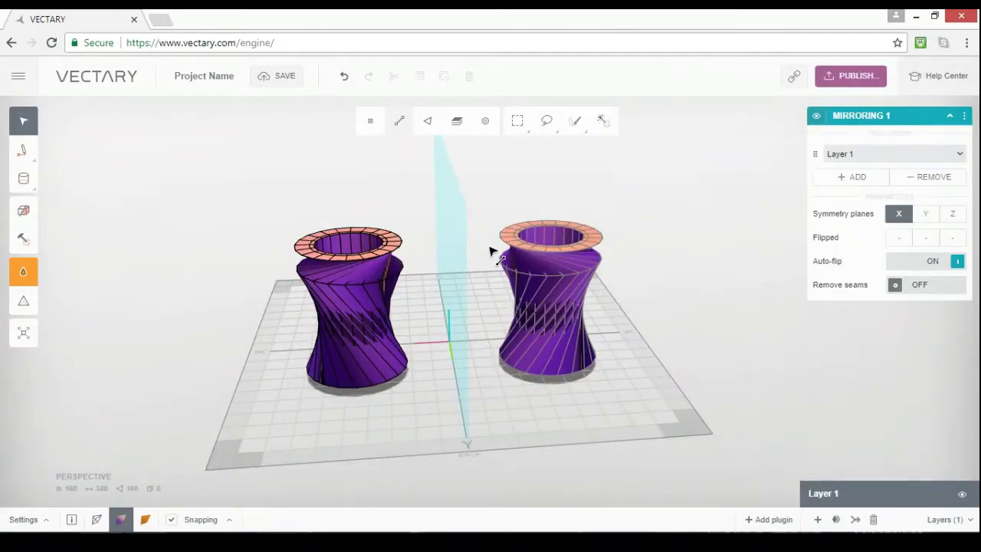
{"action": "right_click_drag", "start_coordinate": [489, 248], "coordinate": [629, 306]}
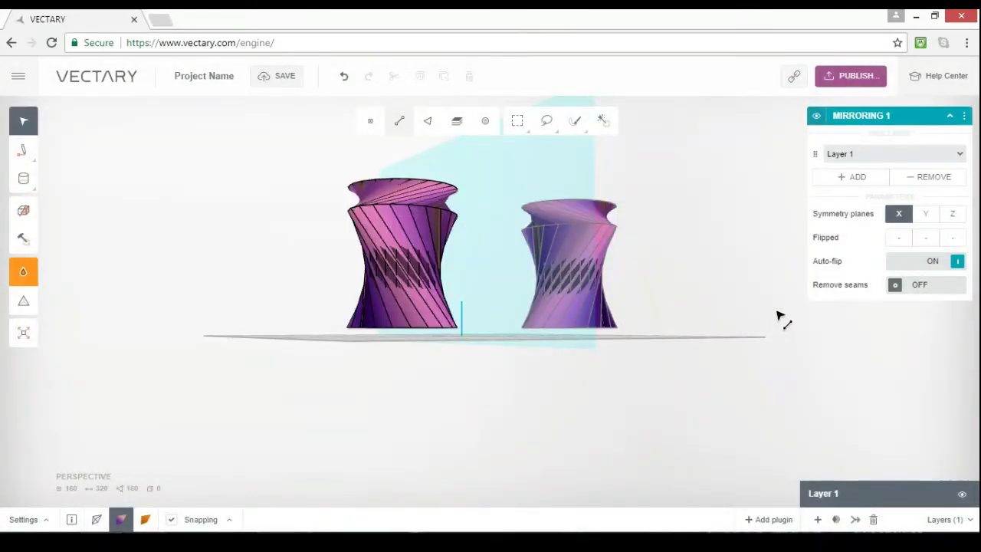
{"action": "right_click_drag", "start_coordinate": [621, 258], "coordinate": [483, 232]}
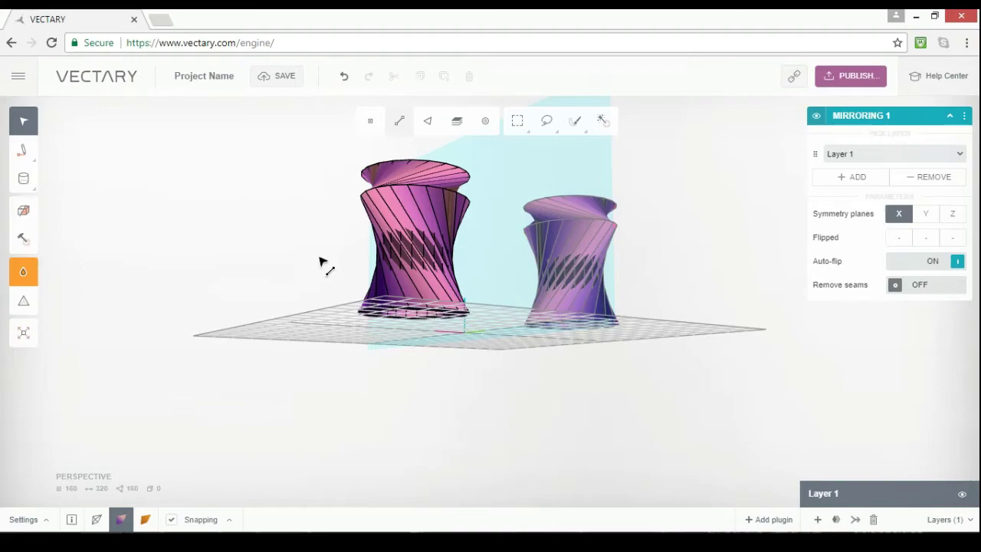
{"action": "right_click_drag", "start_coordinate": [452, 243], "coordinate": [536, 236]}
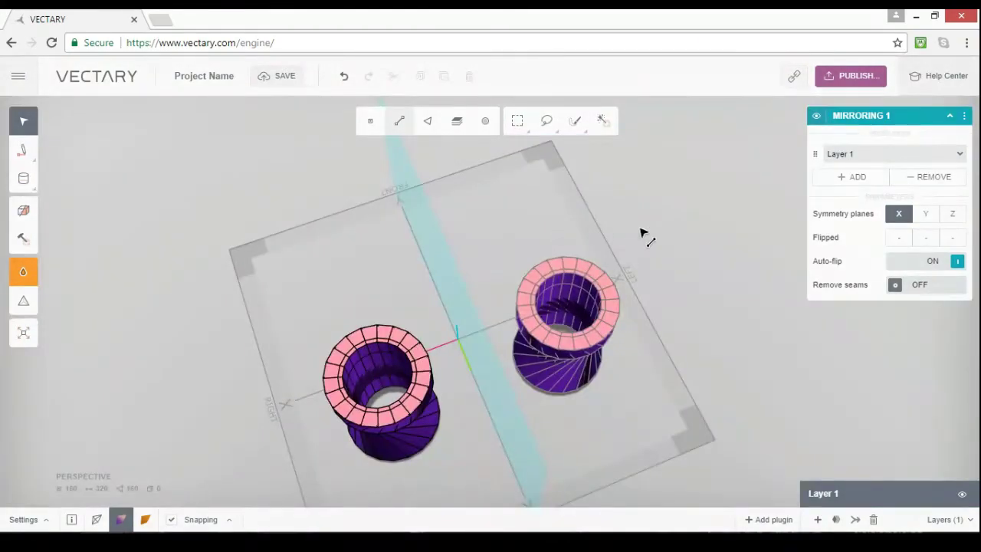
{"action": "right_click_drag", "start_coordinate": [642, 232], "coordinate": [396, 363]}
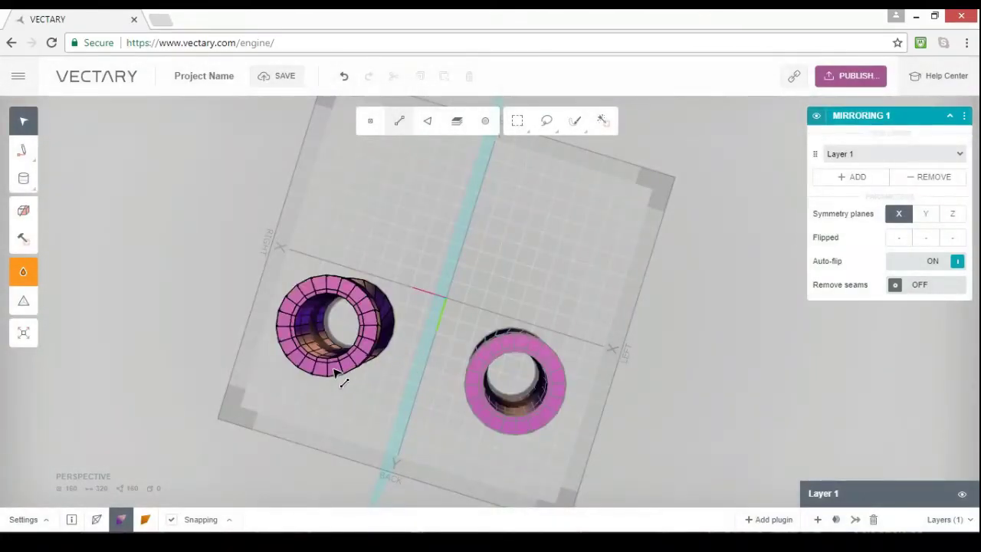
{"action": "right_click_drag", "start_coordinate": [277, 369], "coordinate": [342, 389]}
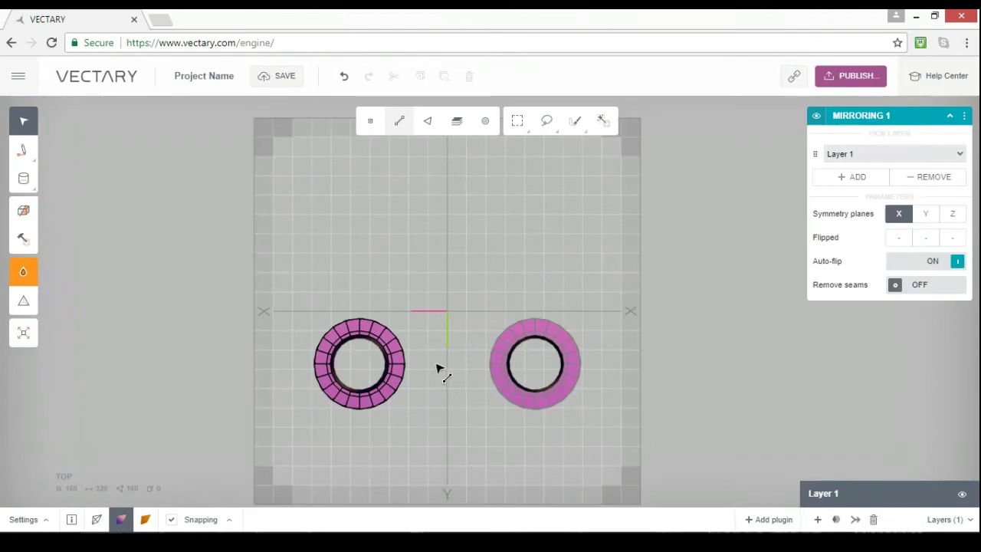
{"action": "key", "text": "ctrl+a"}
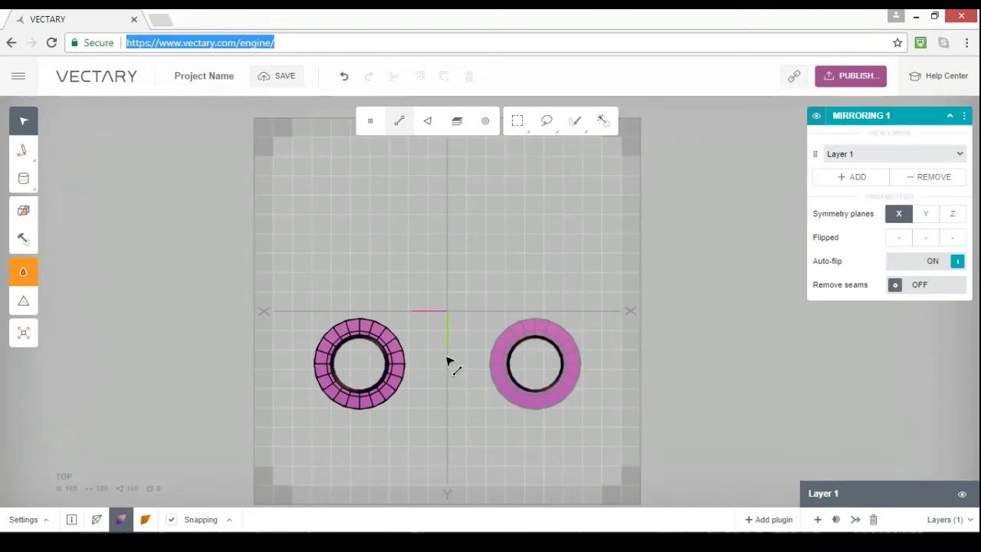
{"action": "left_click", "coordinate": [449, 359]}
{"action": "right_click_drag", "start_coordinate": [443, 351], "coordinate": [443, 337]}
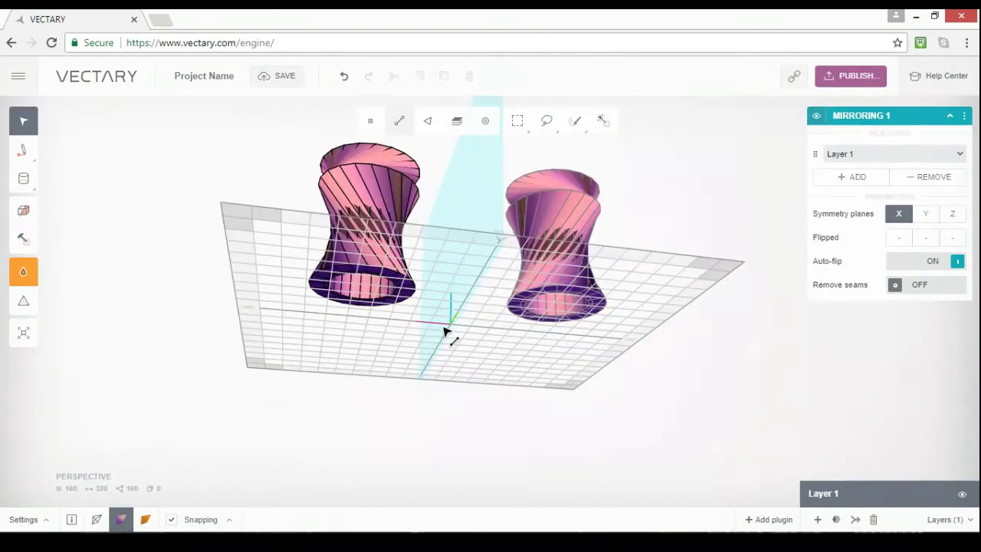
{"action": "left_click", "coordinate": [18, 76]}
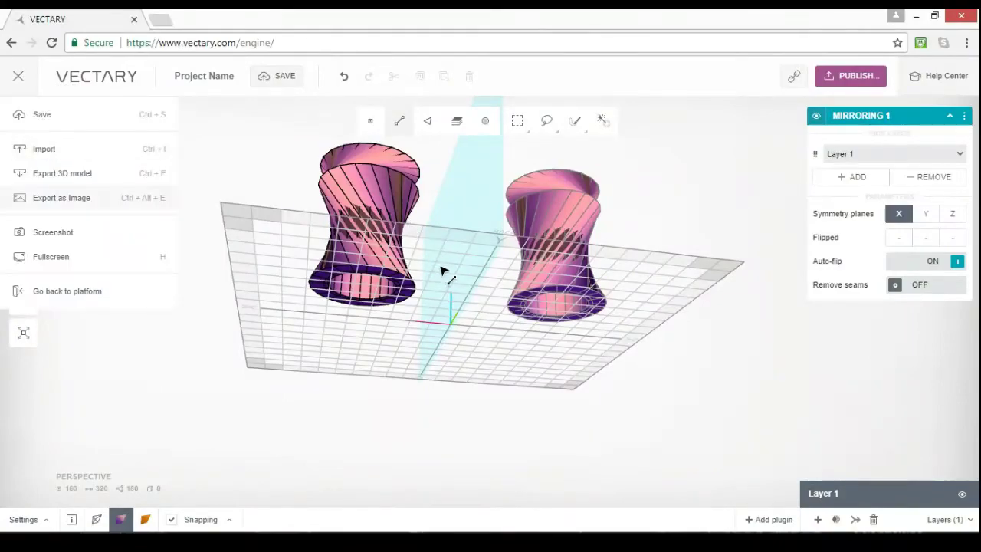
{"action": "left_click", "coordinate": [456, 351]}
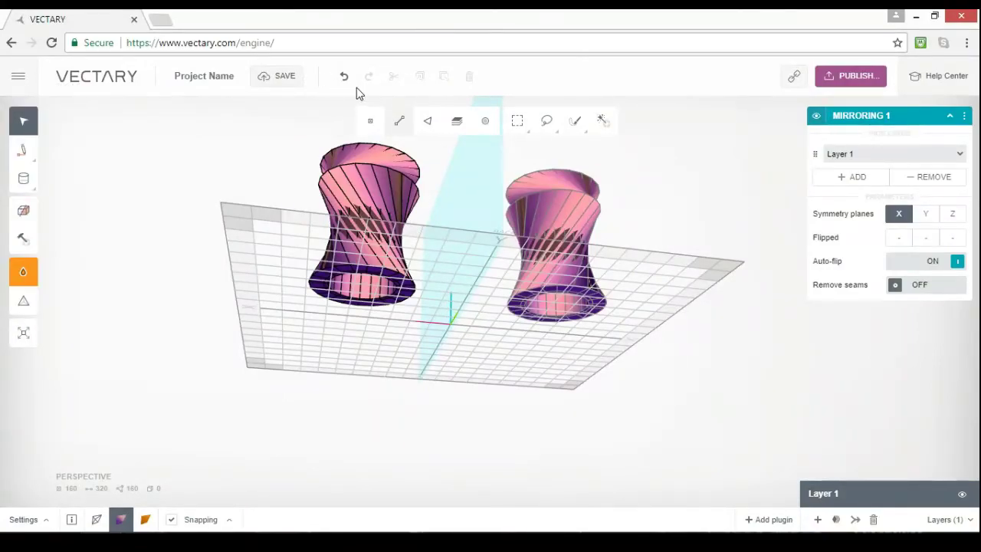
{"action": "right_click_drag", "start_coordinate": [368, 127], "coordinate": [396, 375]}
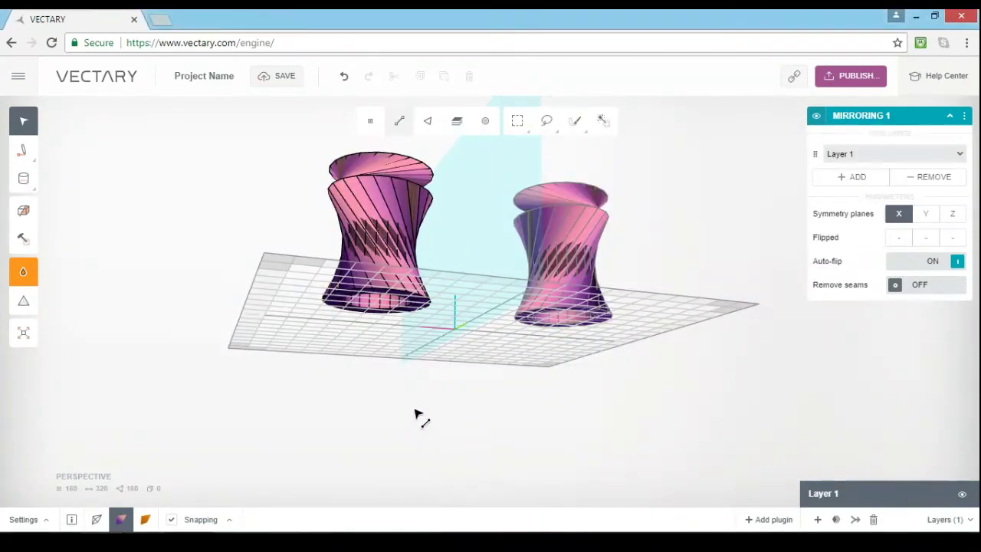
{"action": "mouse_move", "coordinate": [414, 291]}
{"action": "right_mouse_down"}
{"action": "mouse_move", "coordinate": [406, 330]}
{"action": "mouse_move", "coordinate": [406, 299]}
{"action": "right_mouse_up"}
{"action": "right_click_drag", "start_coordinate": [512, 264], "coordinate": [335, 316]}
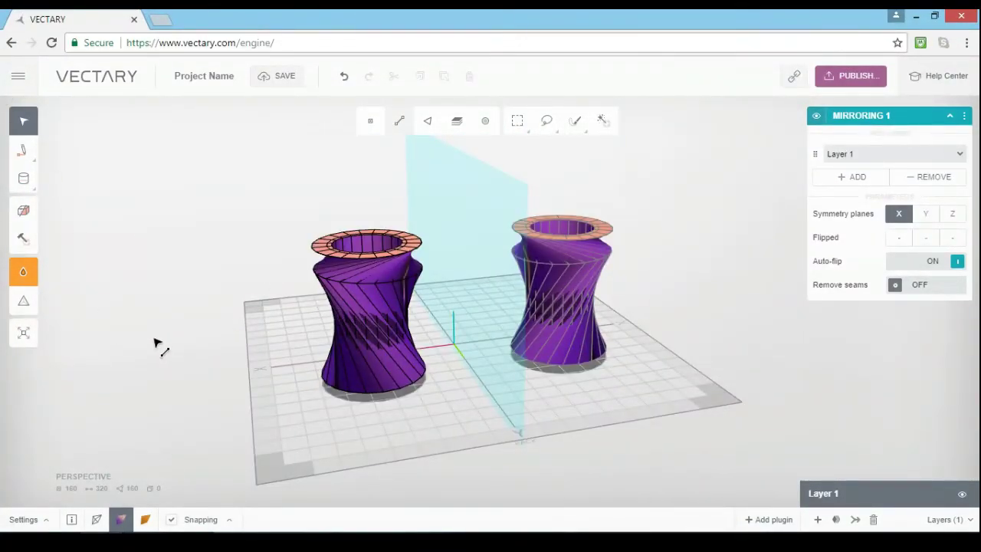
{"action": "right_click_drag", "start_coordinate": [154, 339], "coordinate": [221, 389]}
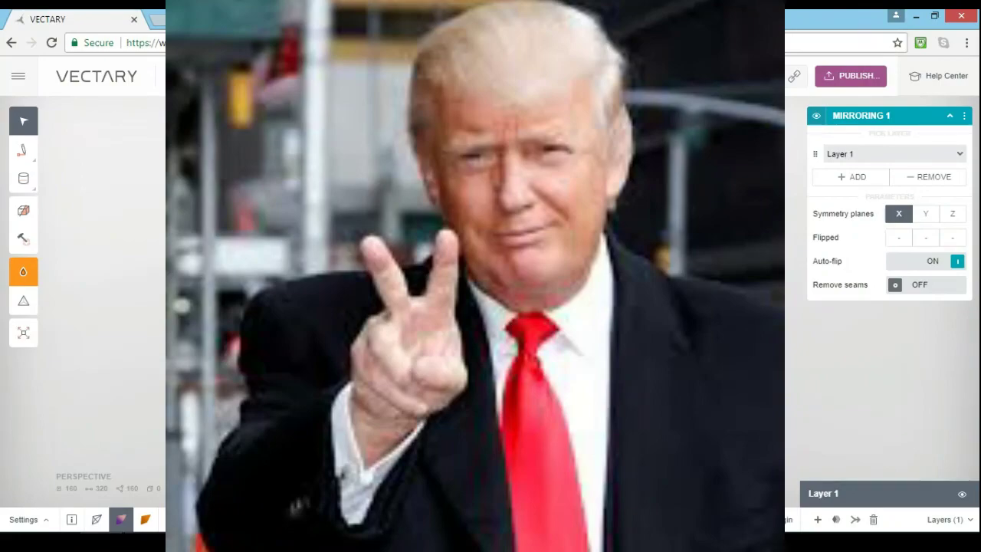